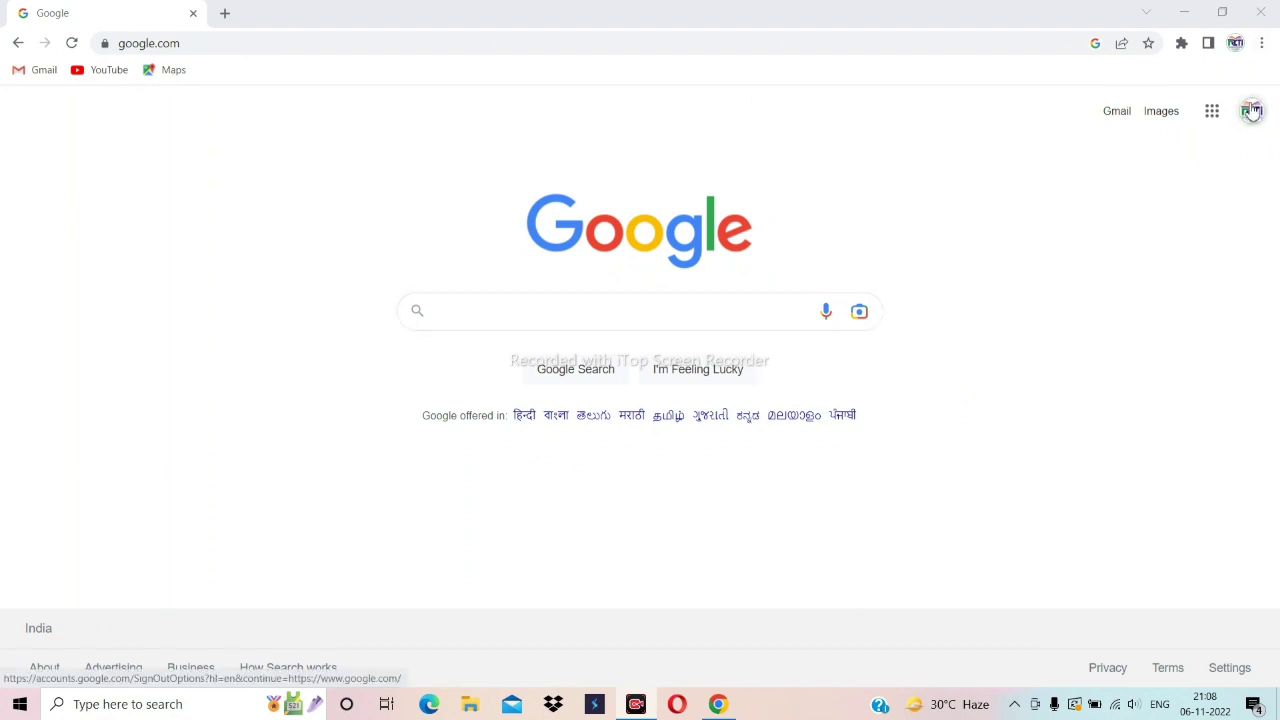
Open Google Sheets from the Google apps grid in Chrome.
{"action": "left_click", "coordinate": [1214, 116]}
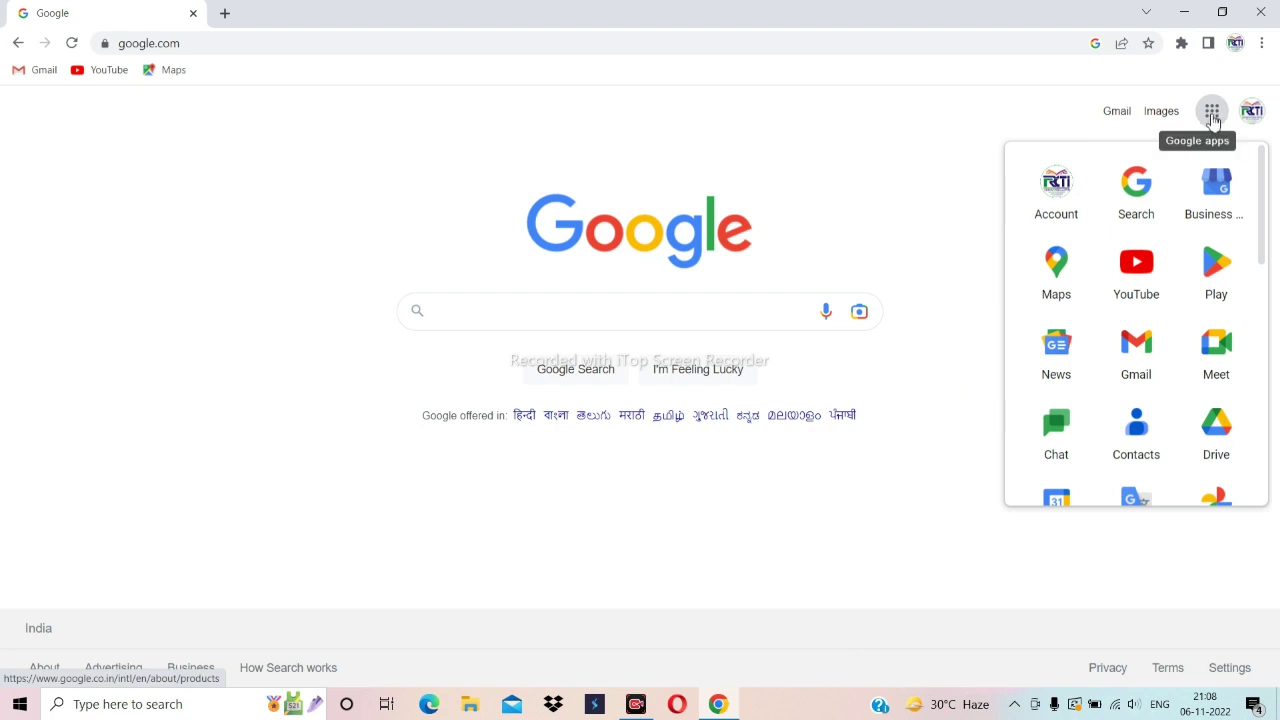
{"action": "scroll", "coordinate": [1234, 457], "scroll_direction": "down", "scroll_amount": 1}
{"action": "scroll", "coordinate": [1234, 449], "scroll_direction": "down", "scroll_amount": 2}
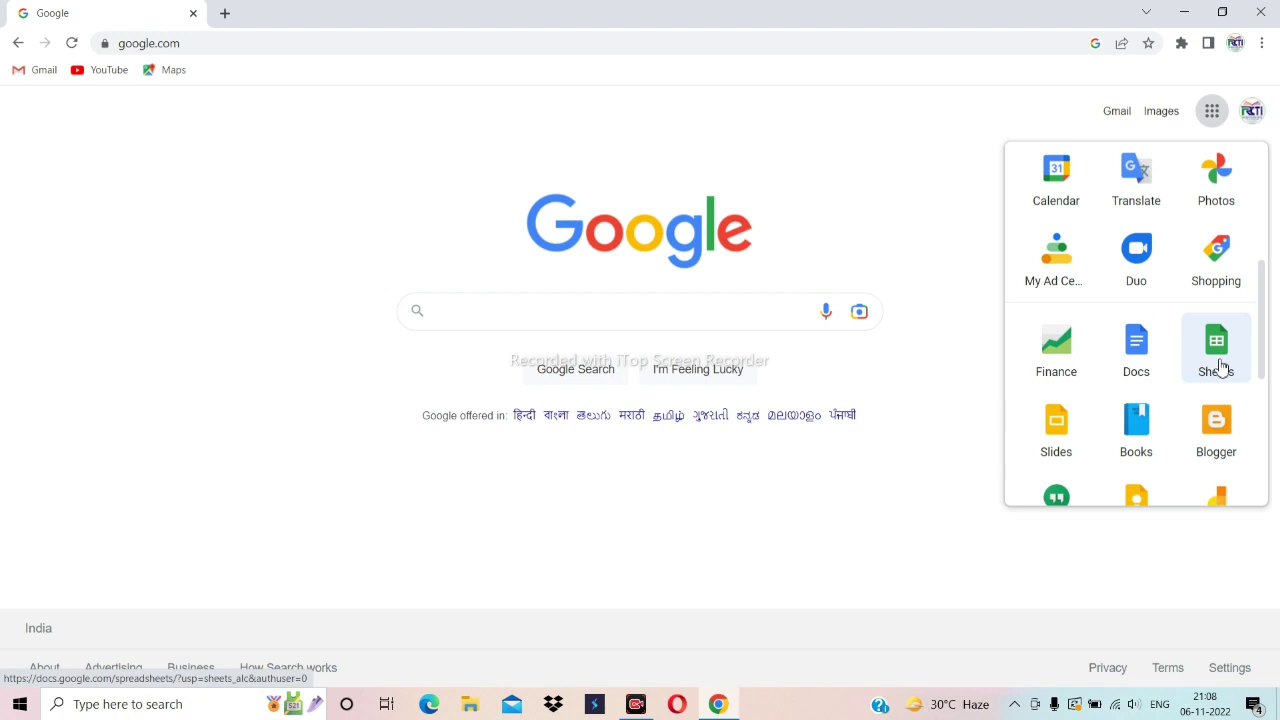
{"action": "left_click", "coordinate": [1222, 369]}
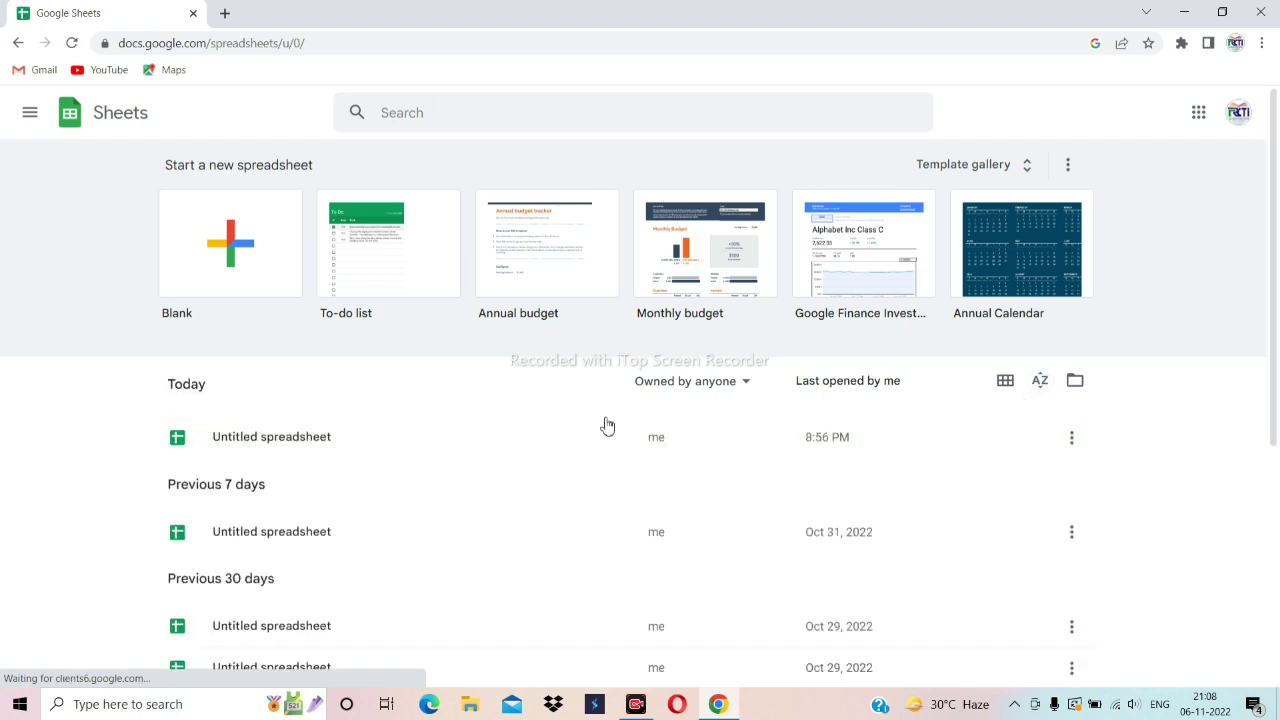
Start a blank spreadsheet with headings S.N in A1 and STAFF NAME in B1.
{"action": "left_click", "coordinate": [236, 250]}
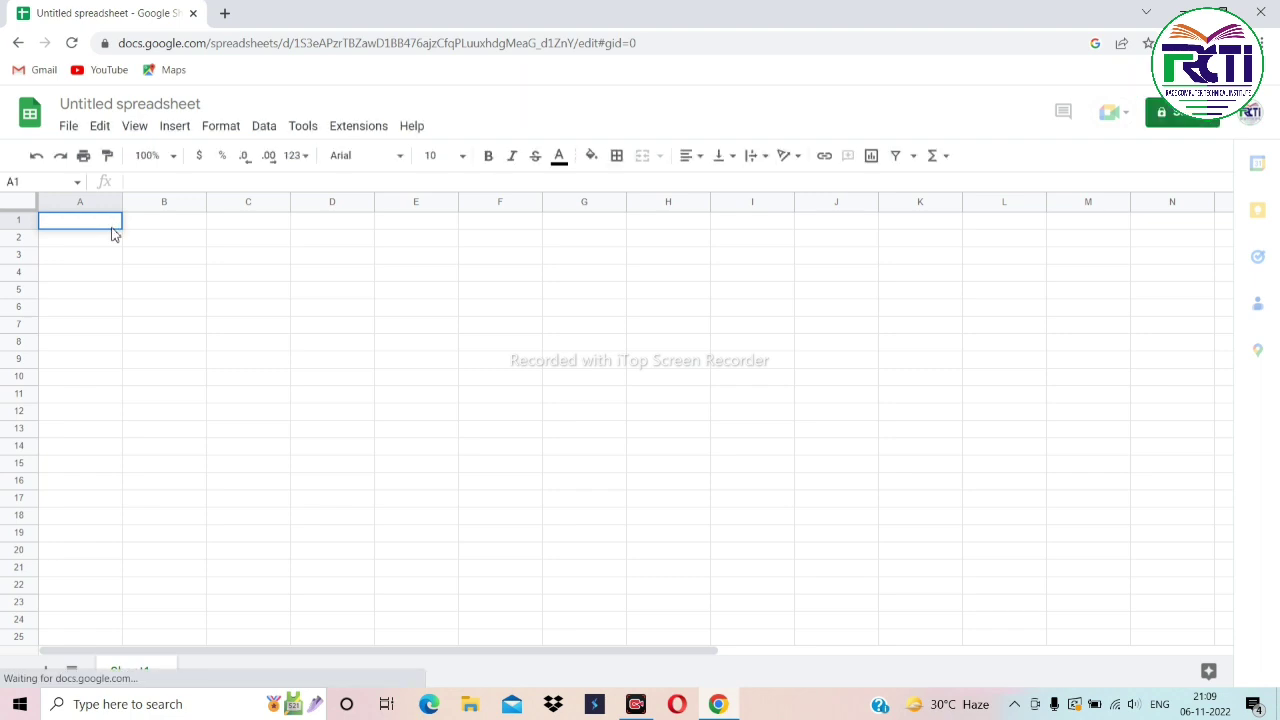
{"action": "type", "text": "S.N"}
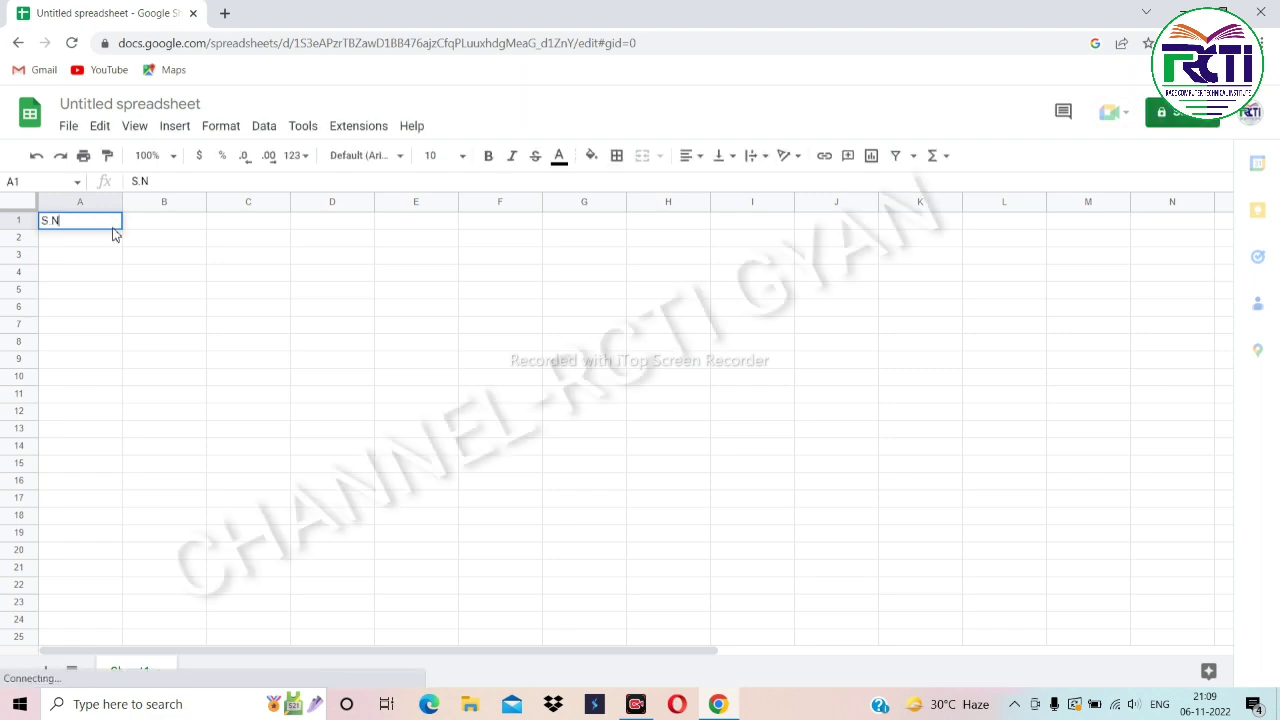
{"action": "key", "text": "Tab"}
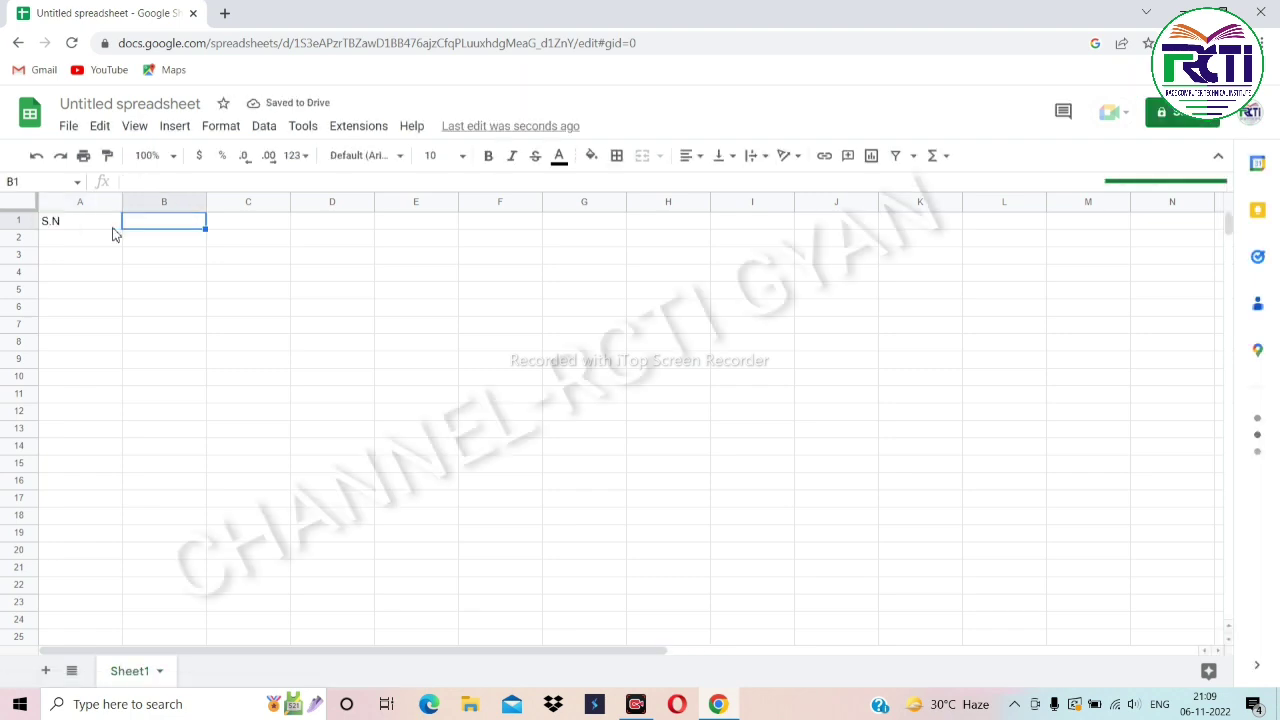
{"action": "type", "text": "STAFF"}
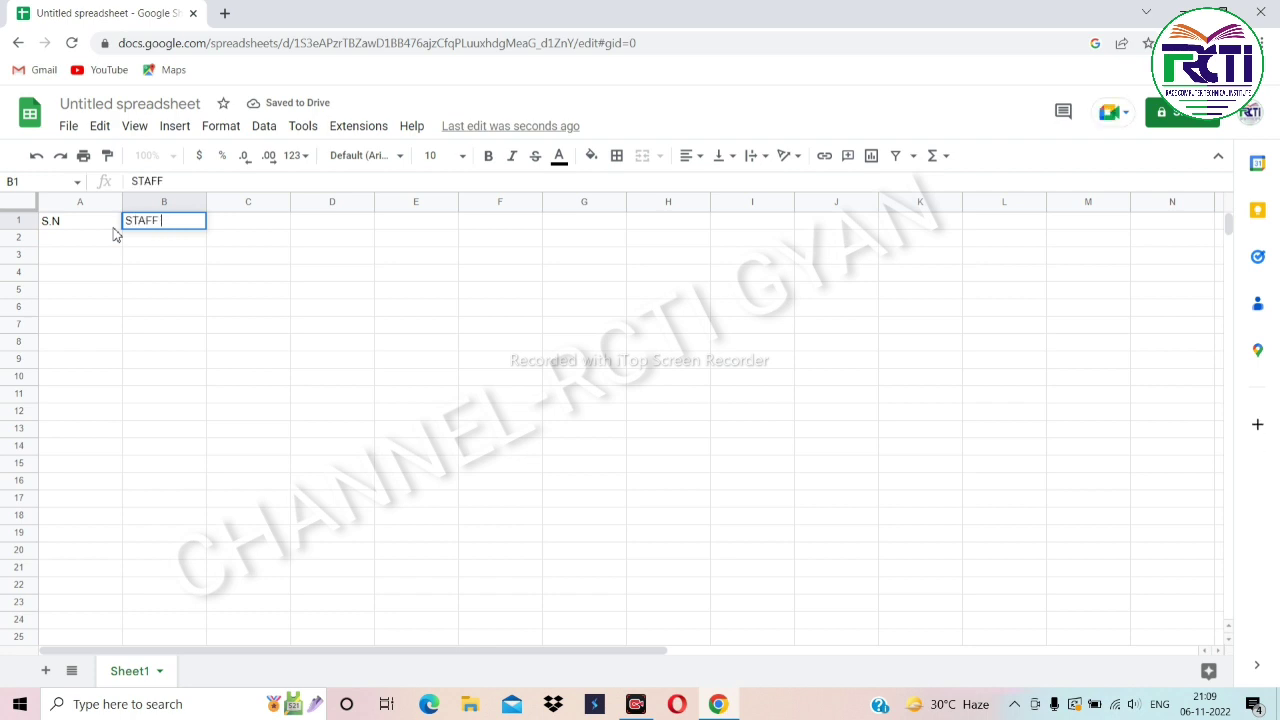
{"action": "type", "text": " NAME"}
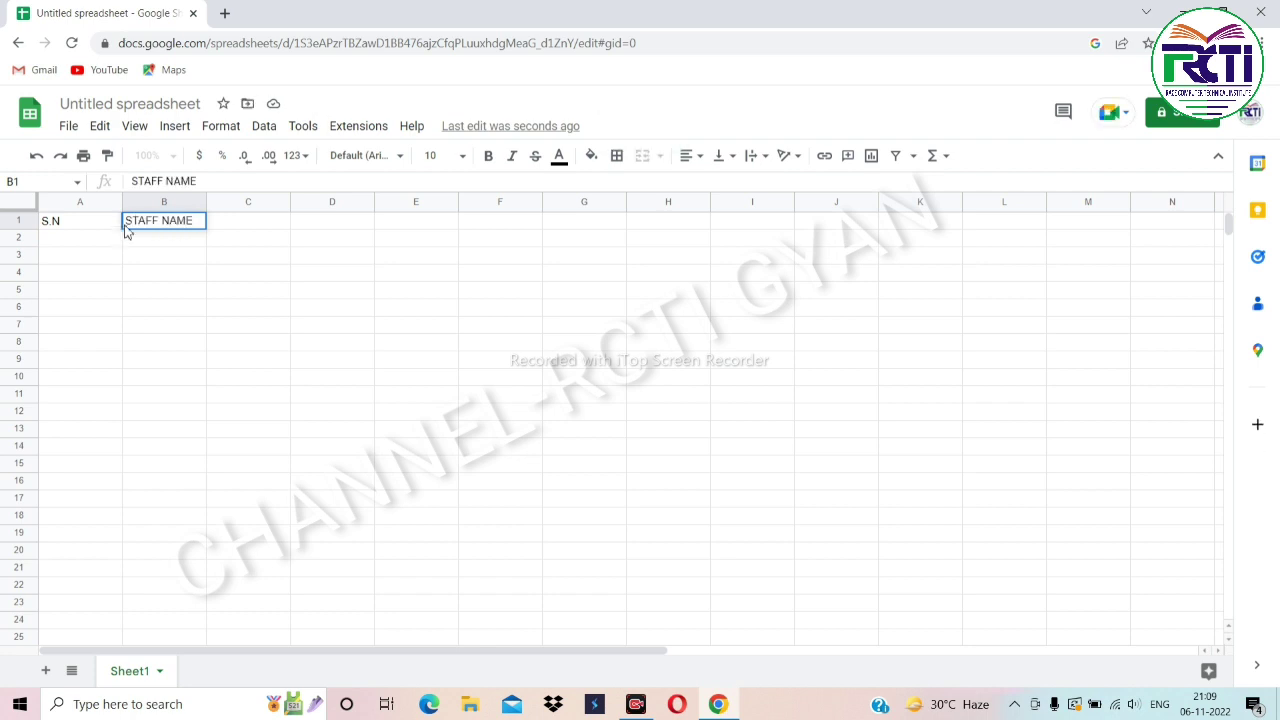
{"action": "left_click", "coordinate": [250, 228]}
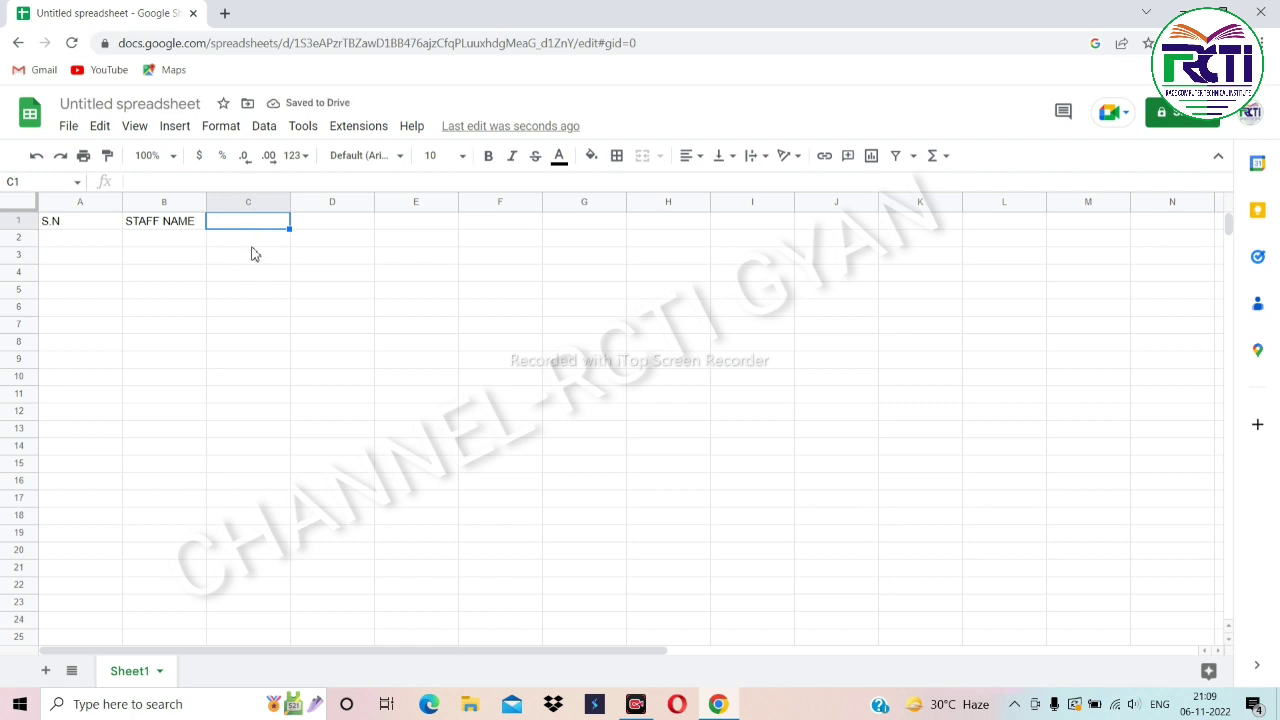
Enter the weekday headings M, T, W, TH, F, SA across C2:H2.
{"action": "left_click", "coordinate": [255, 248]}
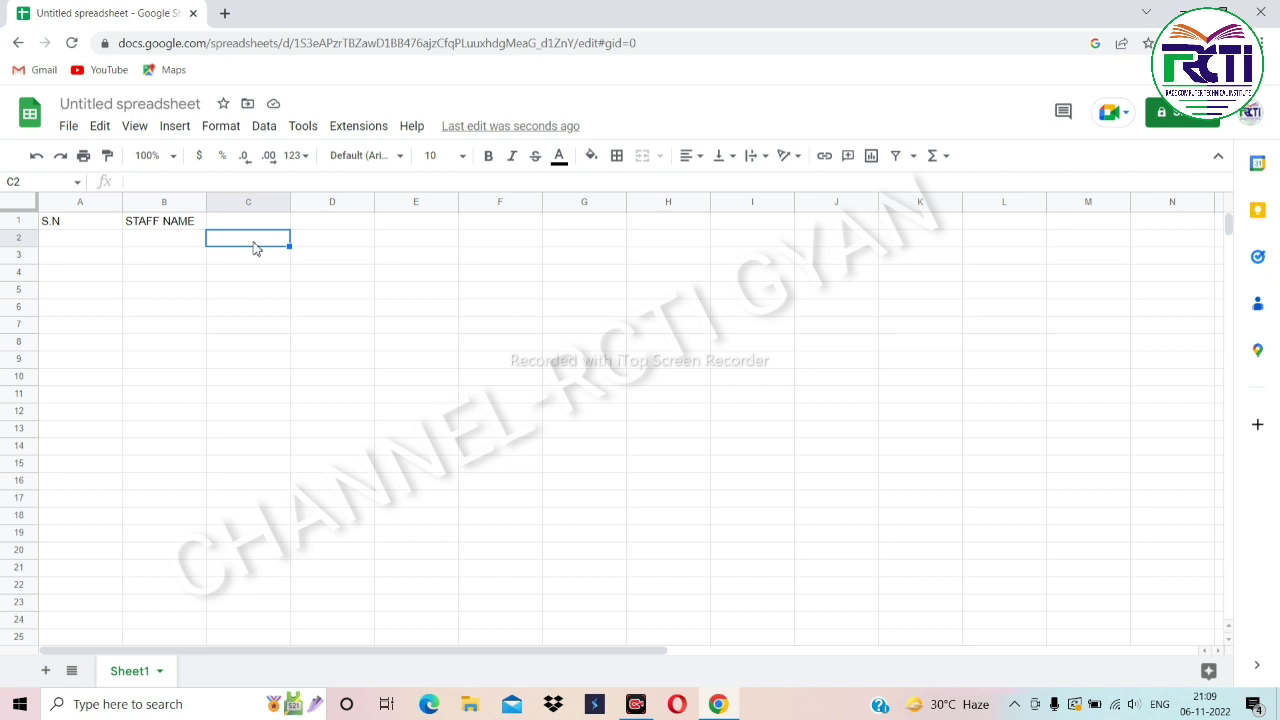
{"action": "type", "text": "M"}
{"action": "key", "text": "Tab"}
{"action": "type", "text": "T"}
{"action": "key", "text": "Tab"}
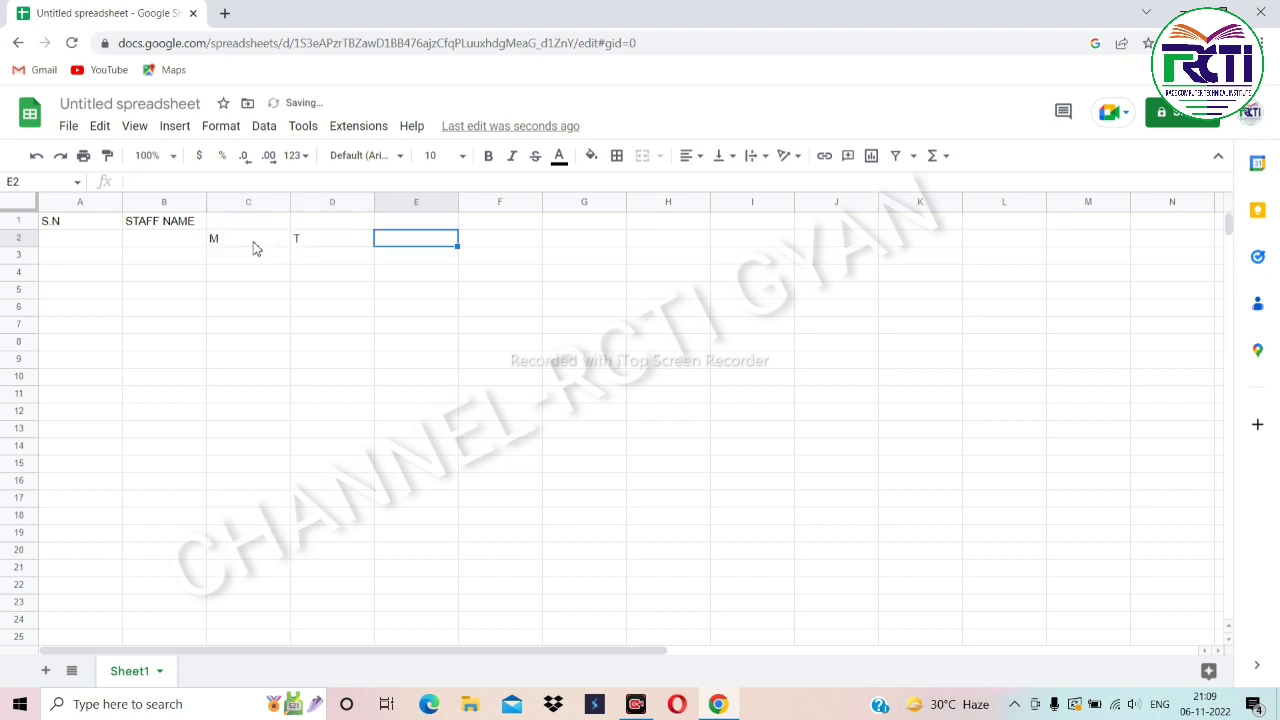
{"action": "type", "text": "W"}
{"action": "key", "text": "Tab"}
{"action": "type", "text": "T"}
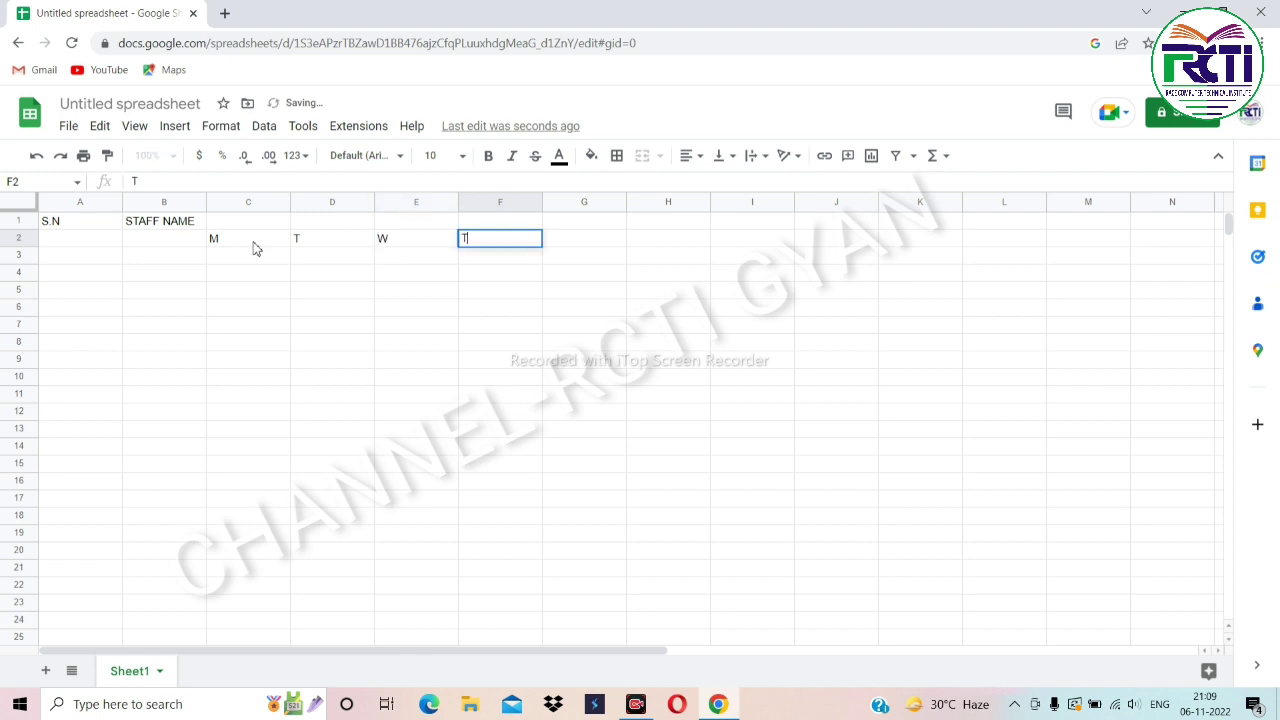
{"action": "type", "text": "H"}
{"action": "key", "text": "Tab"}
{"action": "type", "text": "F"}
{"action": "key", "text": "Tab"}
{"action": "type", "text": "S"}
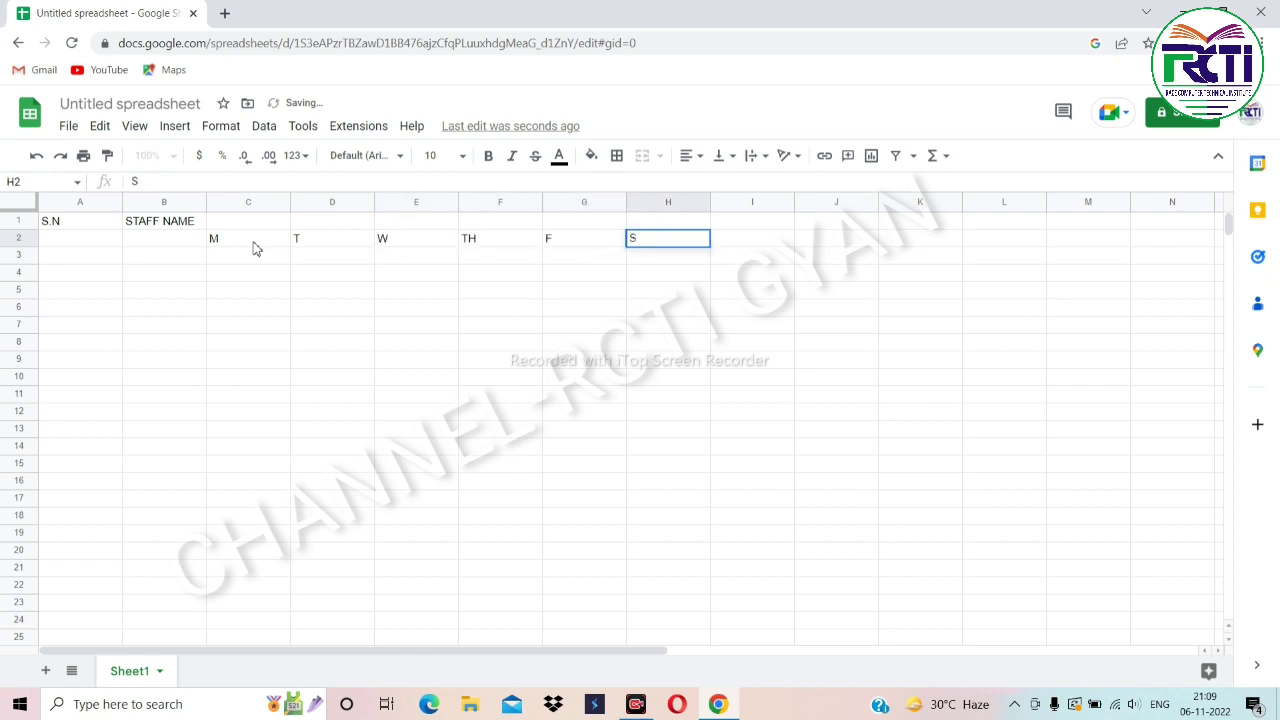
Narrow columns C and D to fit the M and T headings.
{"action": "left_click", "coordinate": [268, 236]}
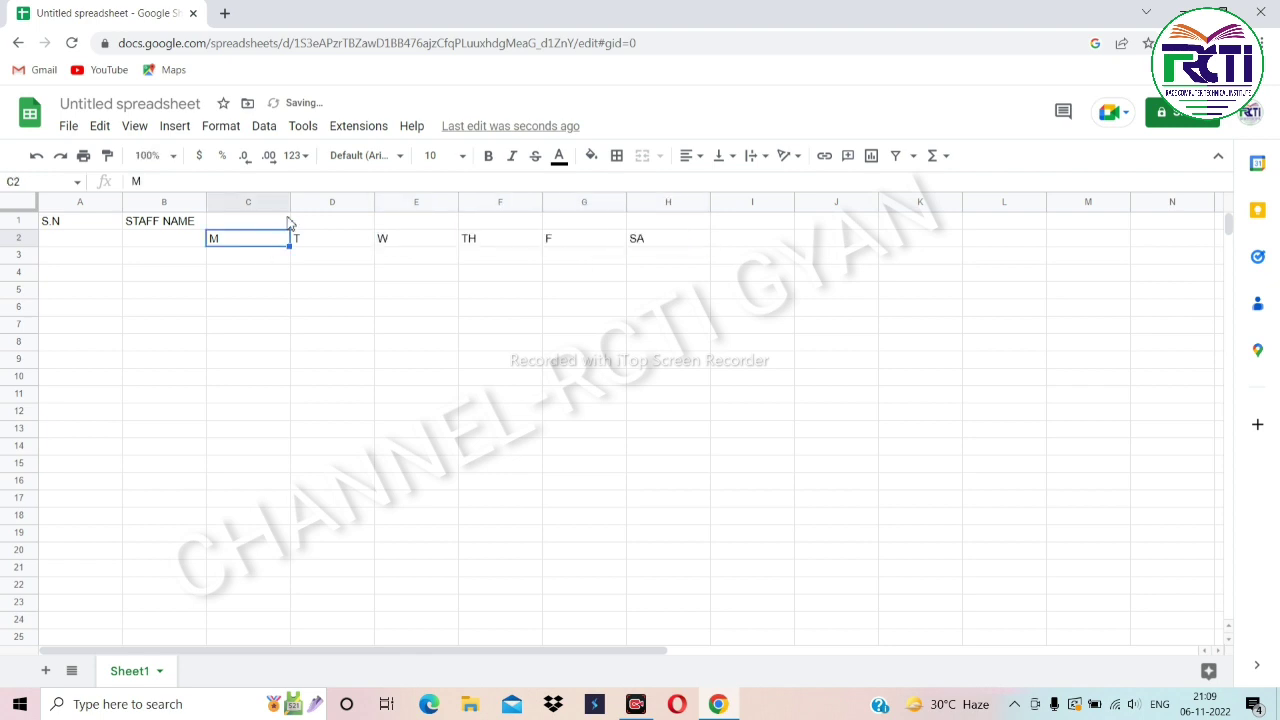
{"action": "left_click_drag", "start_coordinate": [289, 203], "coordinate": [237, 203]}
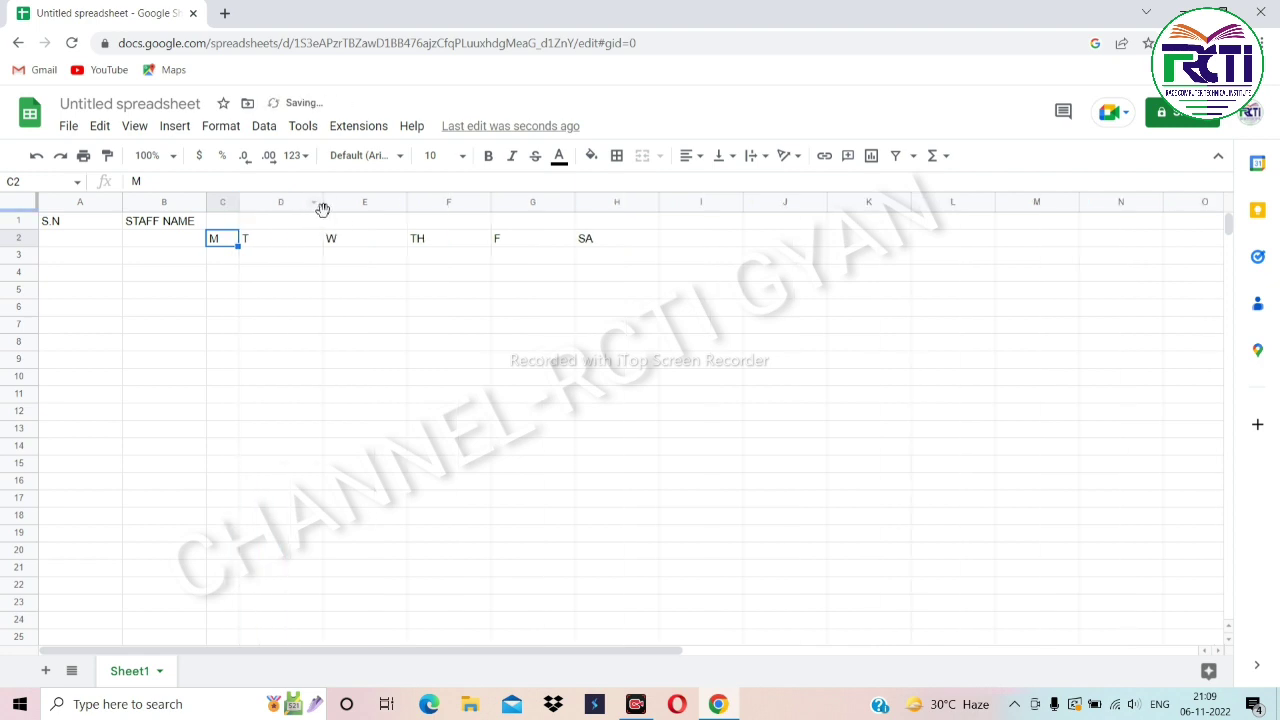
{"action": "left_click", "coordinate": [326, 206]}
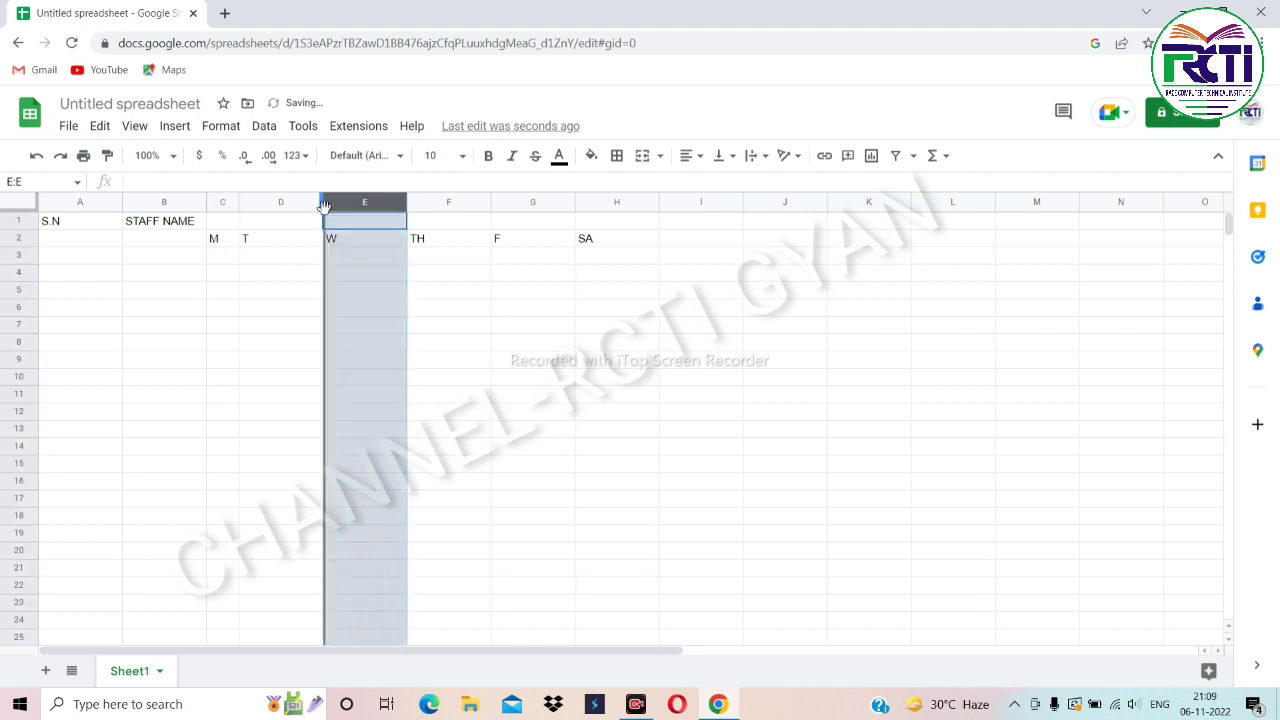
{"action": "double_click", "coordinate": [323, 203]}
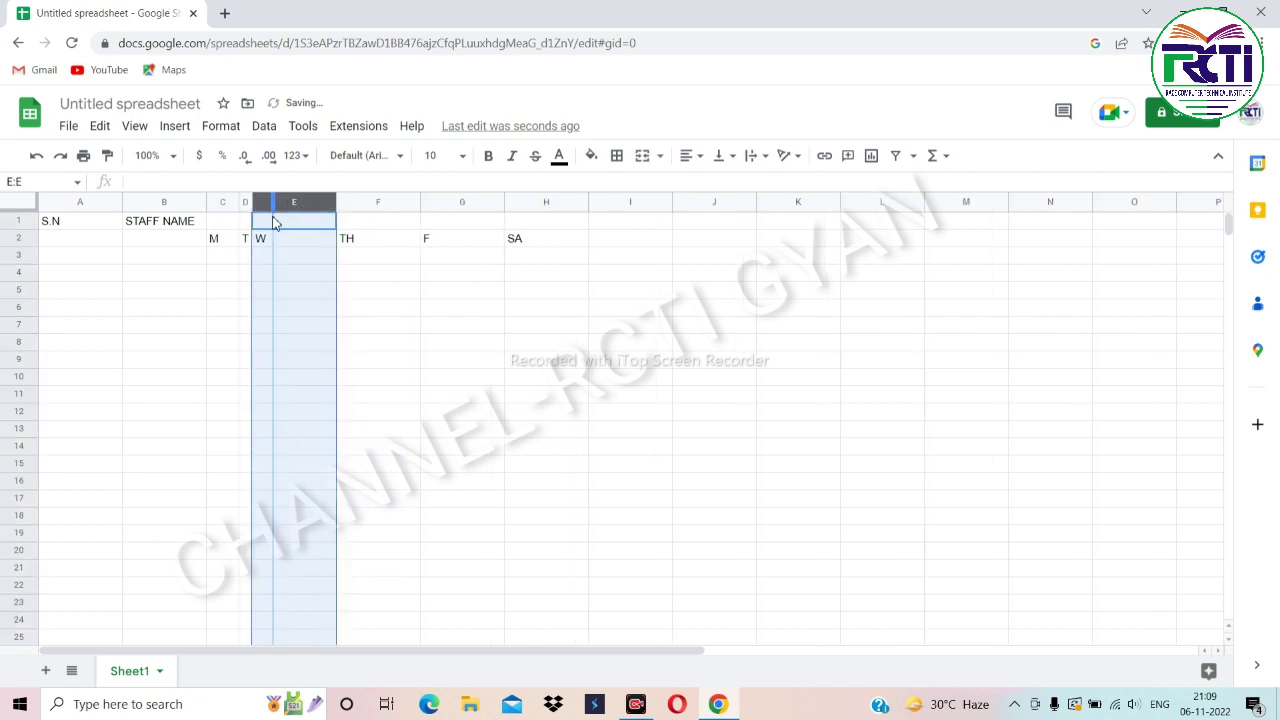
{"action": "left_click_drag", "start_coordinate": [252, 203], "coordinate": [259, 206]}
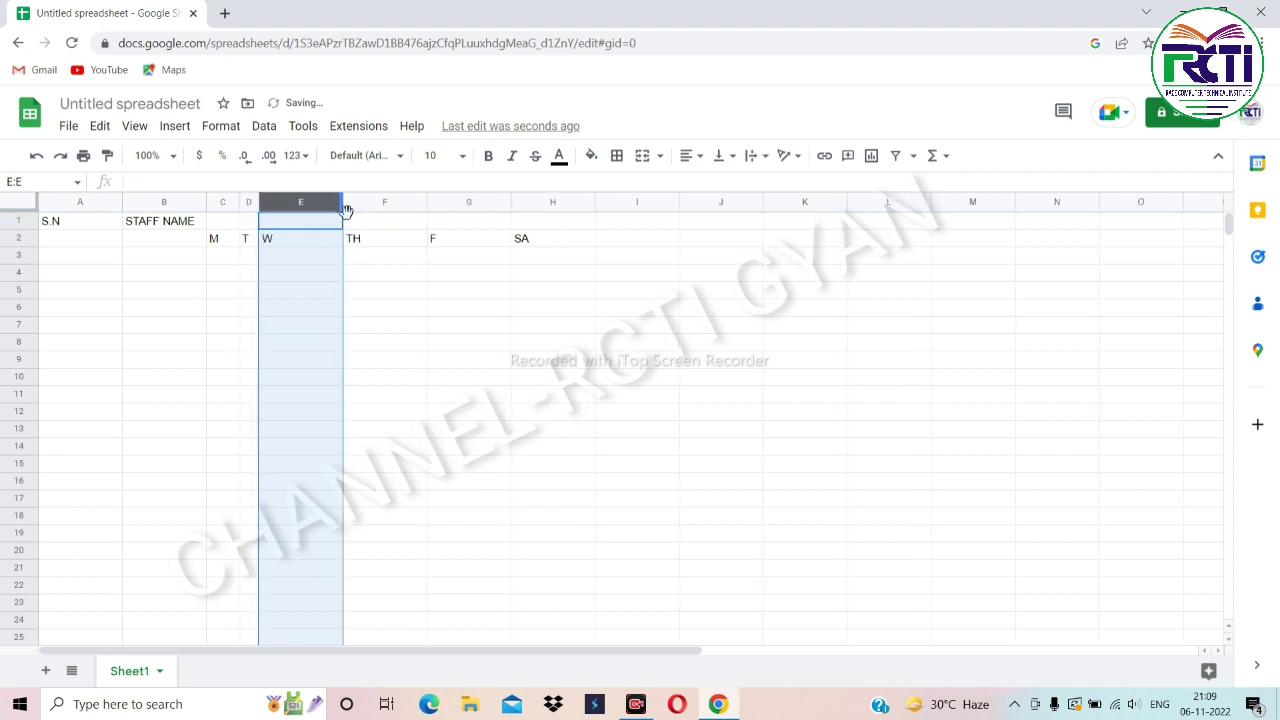
Shift the W column one column right, leaving E2 empty.
{"action": "left_click_drag", "start_coordinate": [341, 213], "coordinate": [358, 209]}
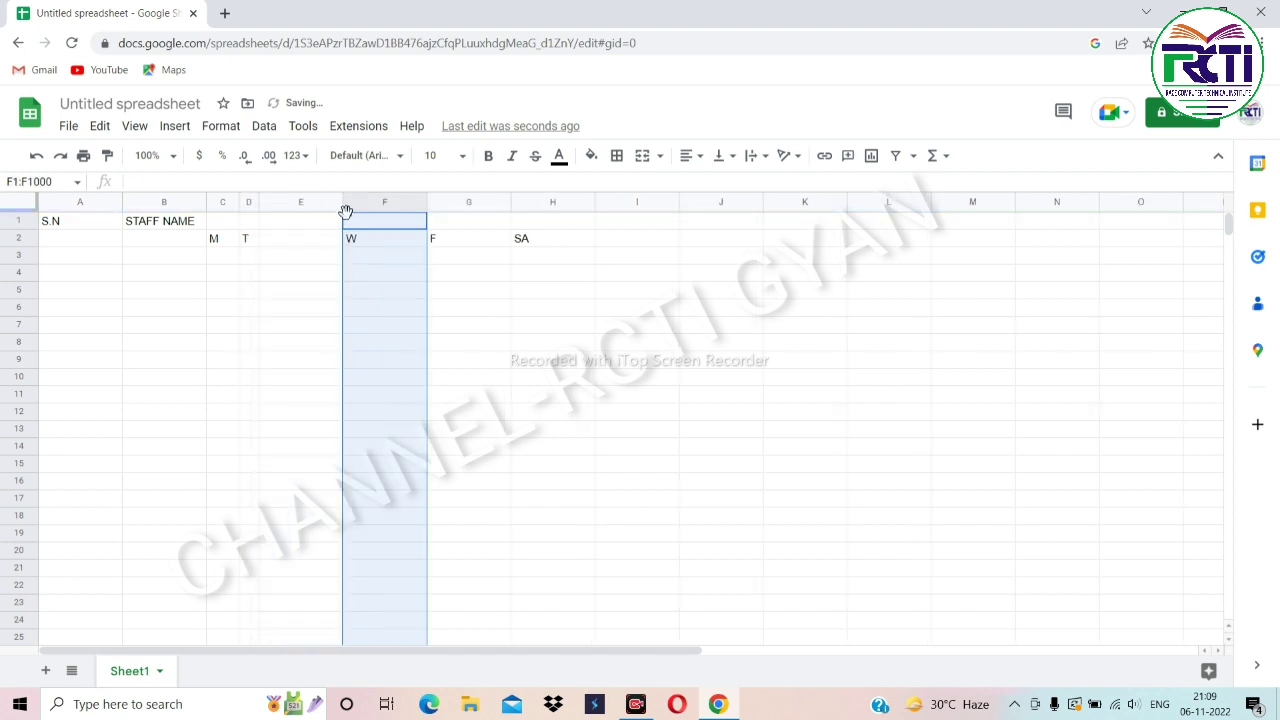
{"action": "left_click", "coordinate": [339, 238]}
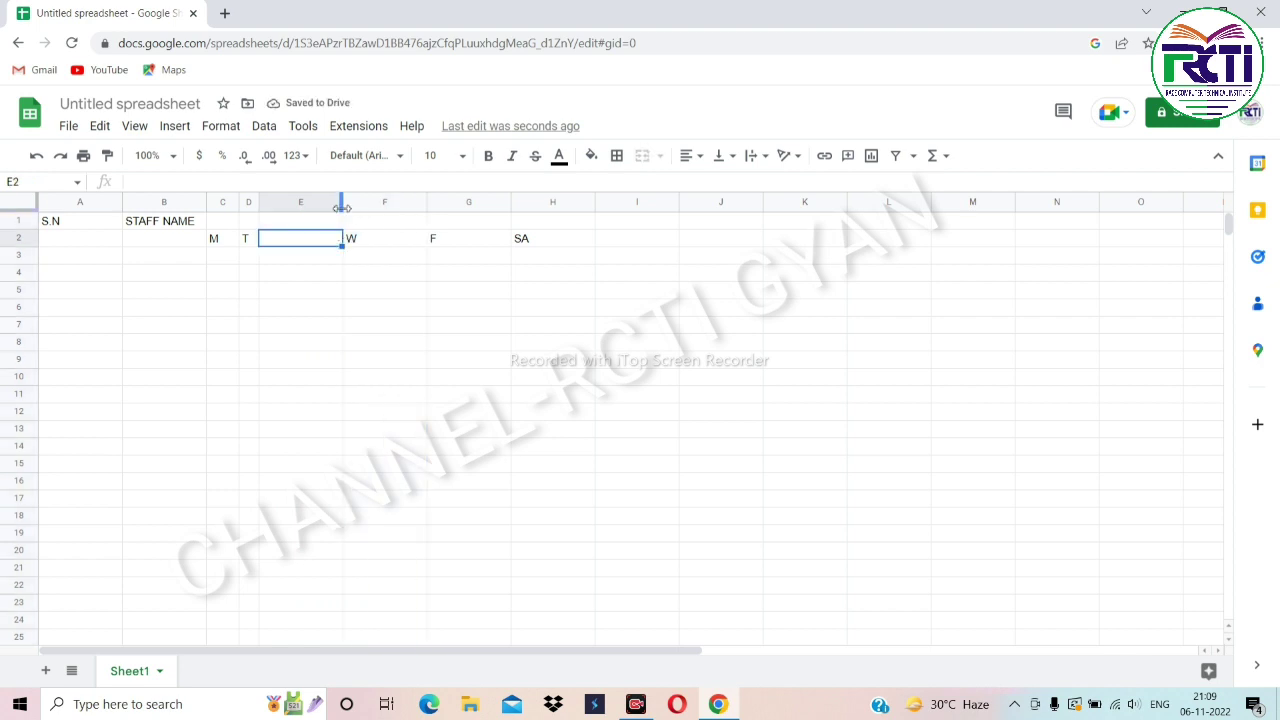
{"action": "left_click", "coordinate": [298, 220]}
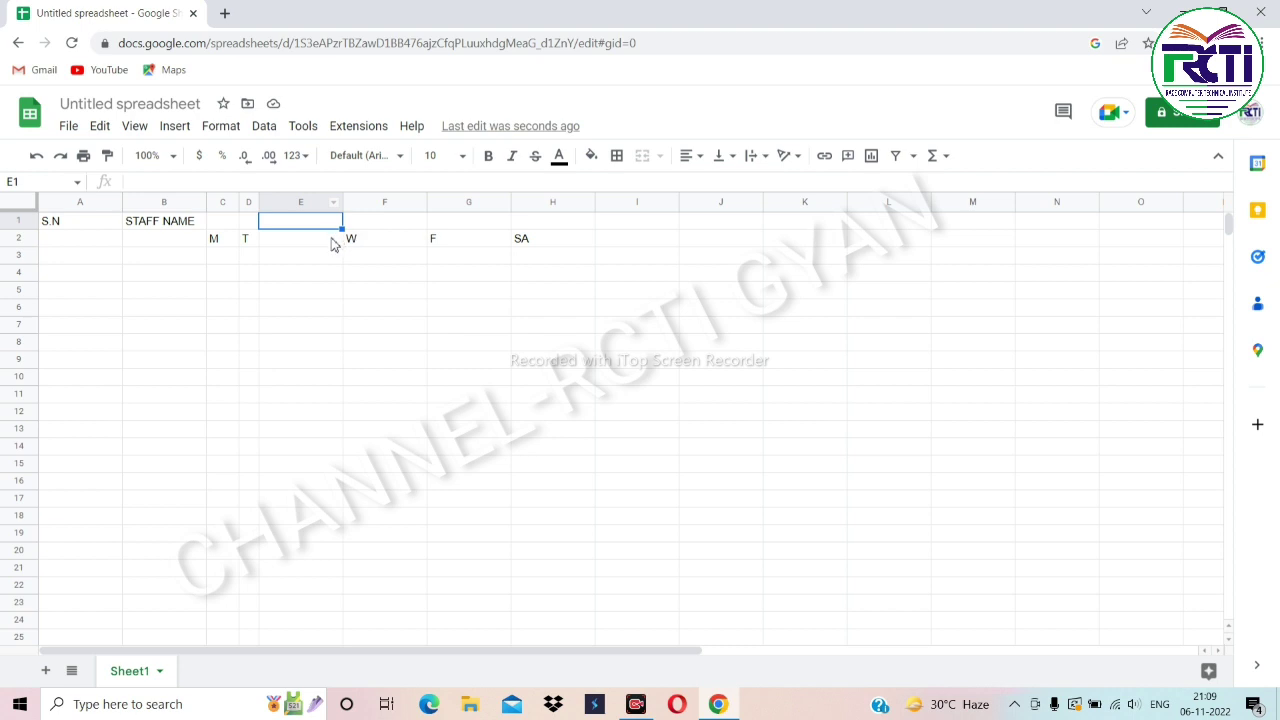
{"action": "left_click", "coordinate": [334, 244]}
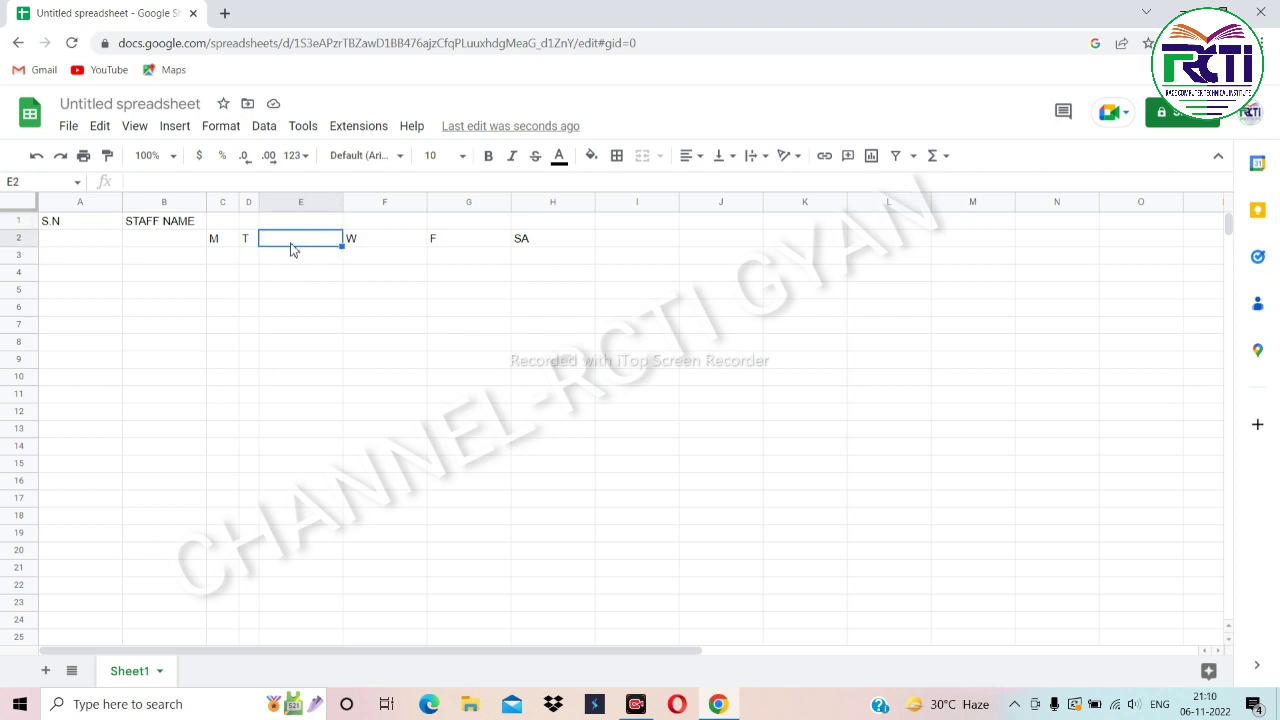
{"action": "left_click", "coordinate": [251, 246]}
Remove the misplaced W heading from F2 so E2 can hold it.
{"action": "left_click", "coordinate": [290, 249]}
{"action": "left_click", "coordinate": [360, 241]}
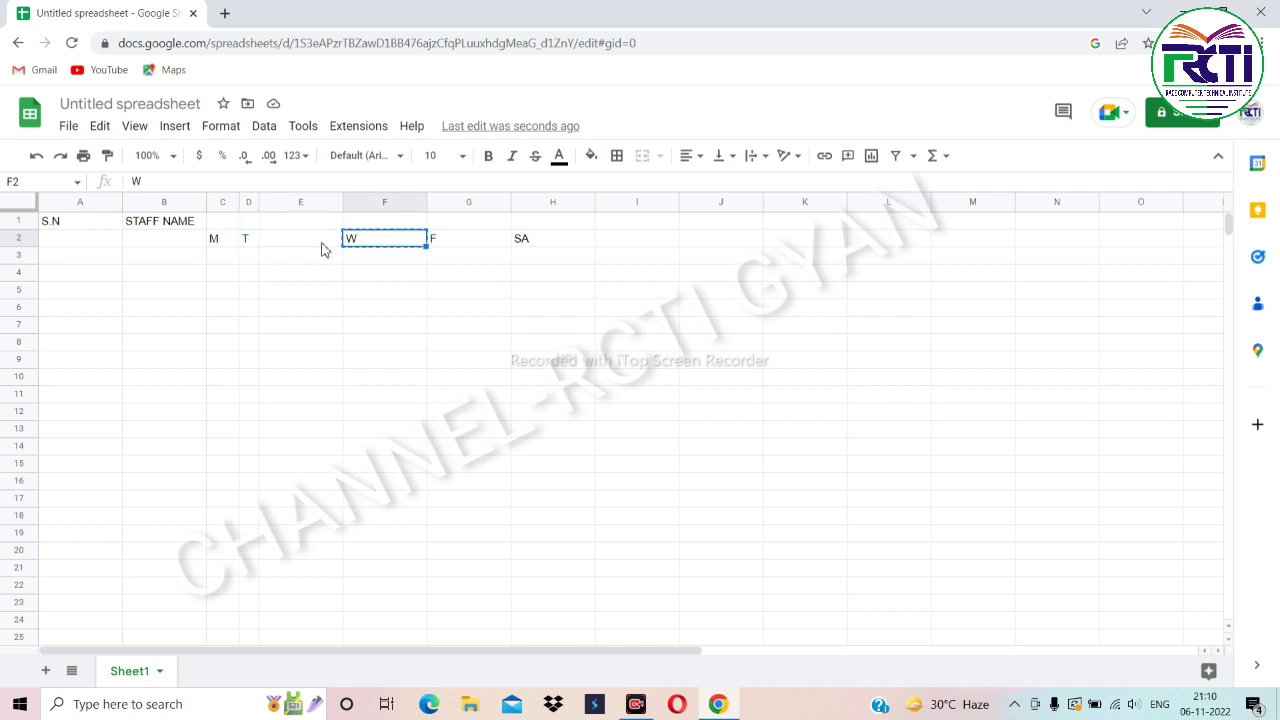
{"action": "key", "text": "ctrl+x"}
{"action": "left_click", "coordinate": [325, 248]}
{"action": "double_click", "coordinate": [330, 246]}
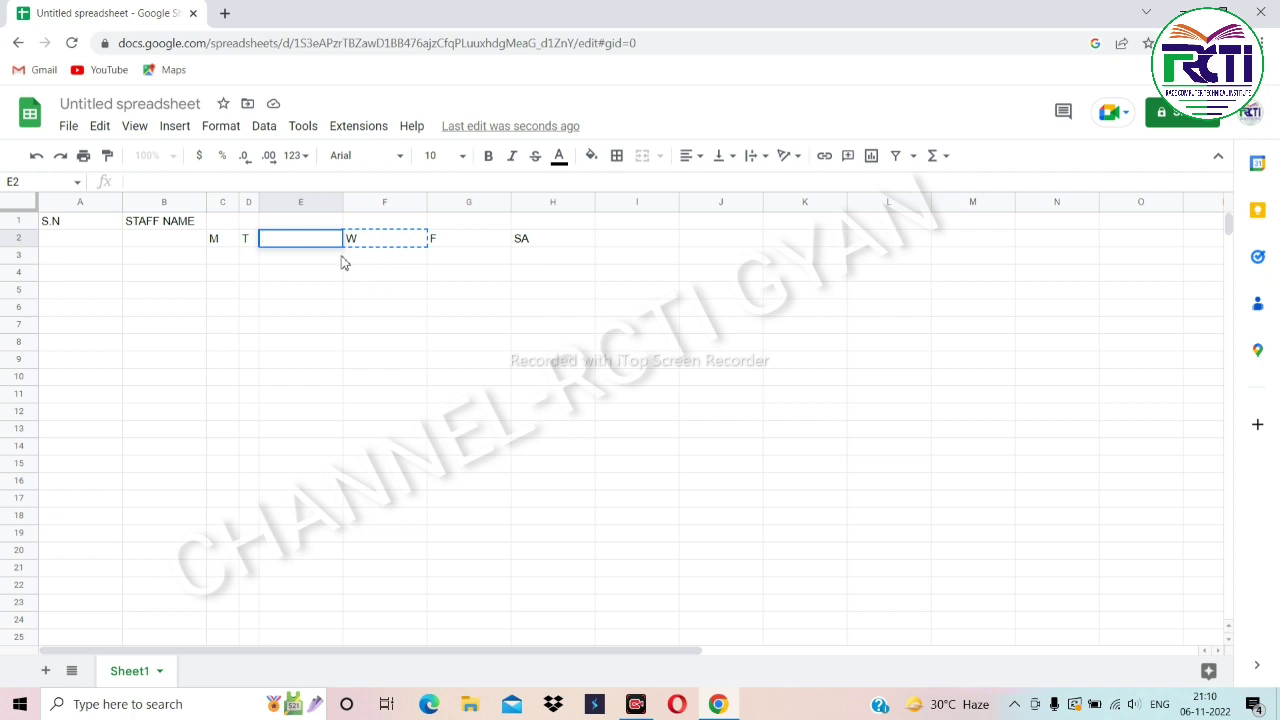
{"action": "left_click", "coordinate": [388, 241]}
{"action": "double_click", "coordinate": [380, 240]}
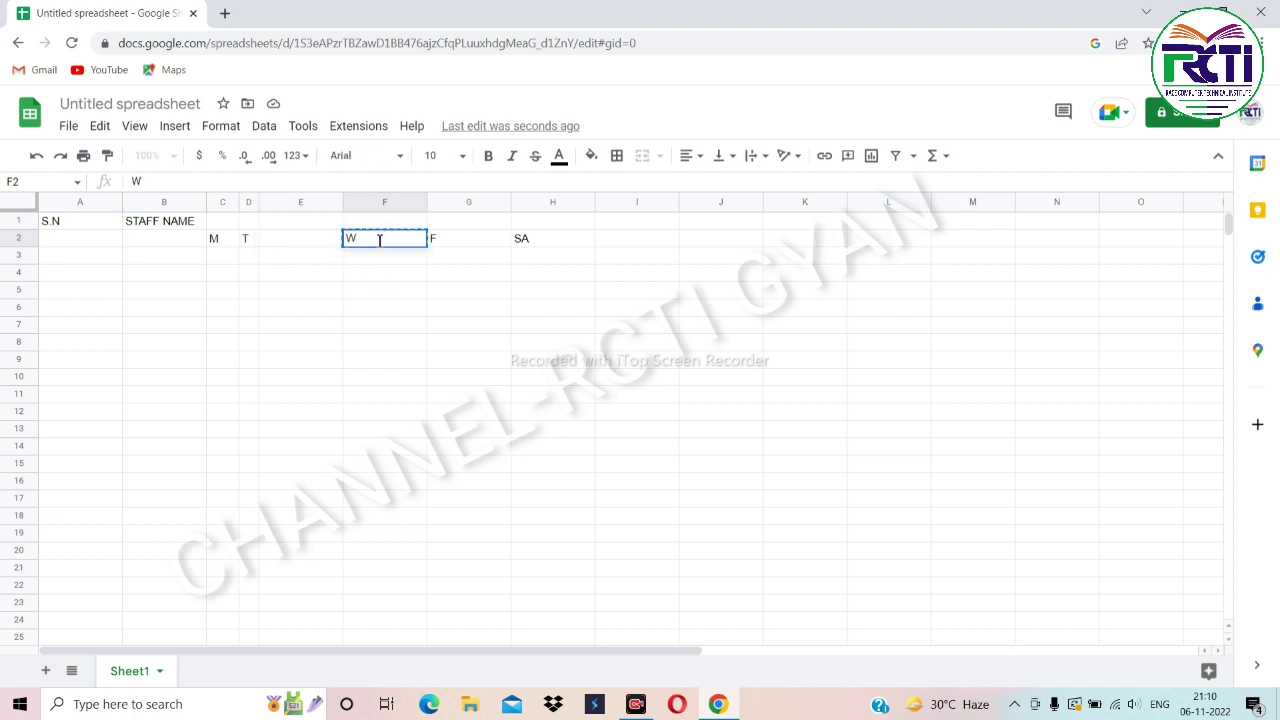
{"action": "key", "text": "BackSpace"}
{"action": "left_click", "coordinate": [310, 246]}
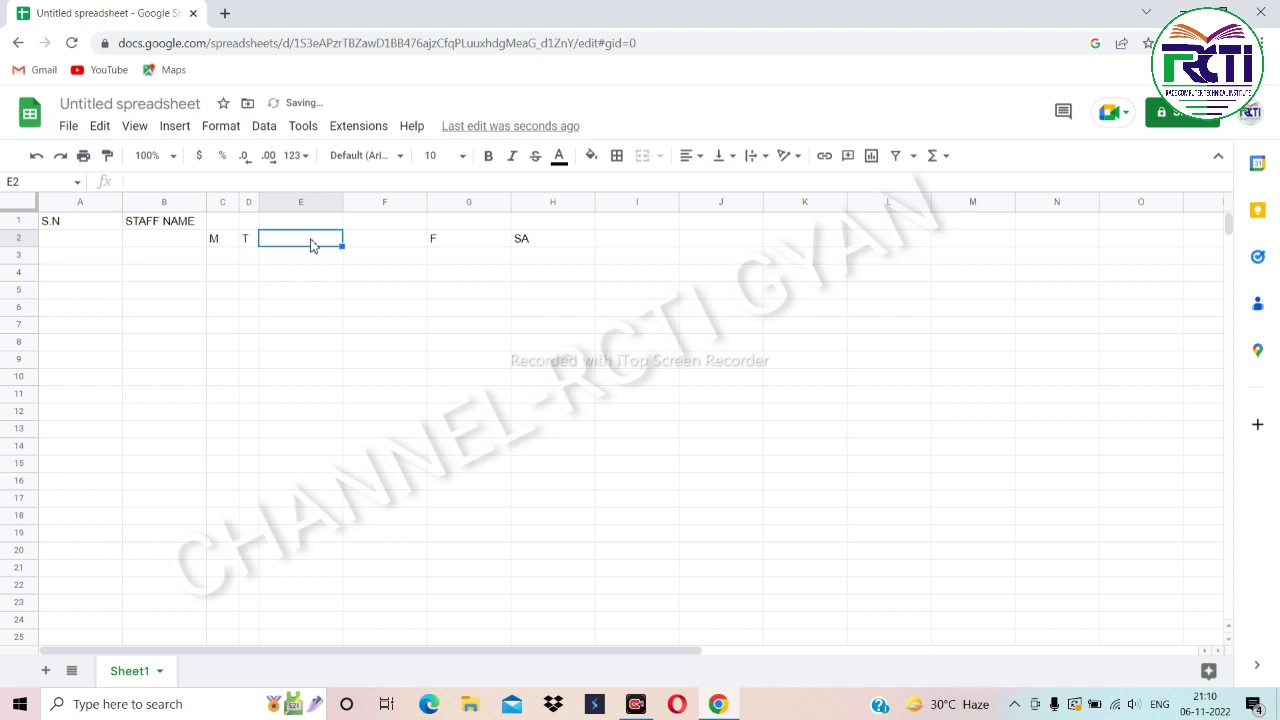
Re-enter W in E2 and TH in F2 to restore the weekday row.
{"action": "type", "text": "W"}
{"action": "key", "text": "Tab"}
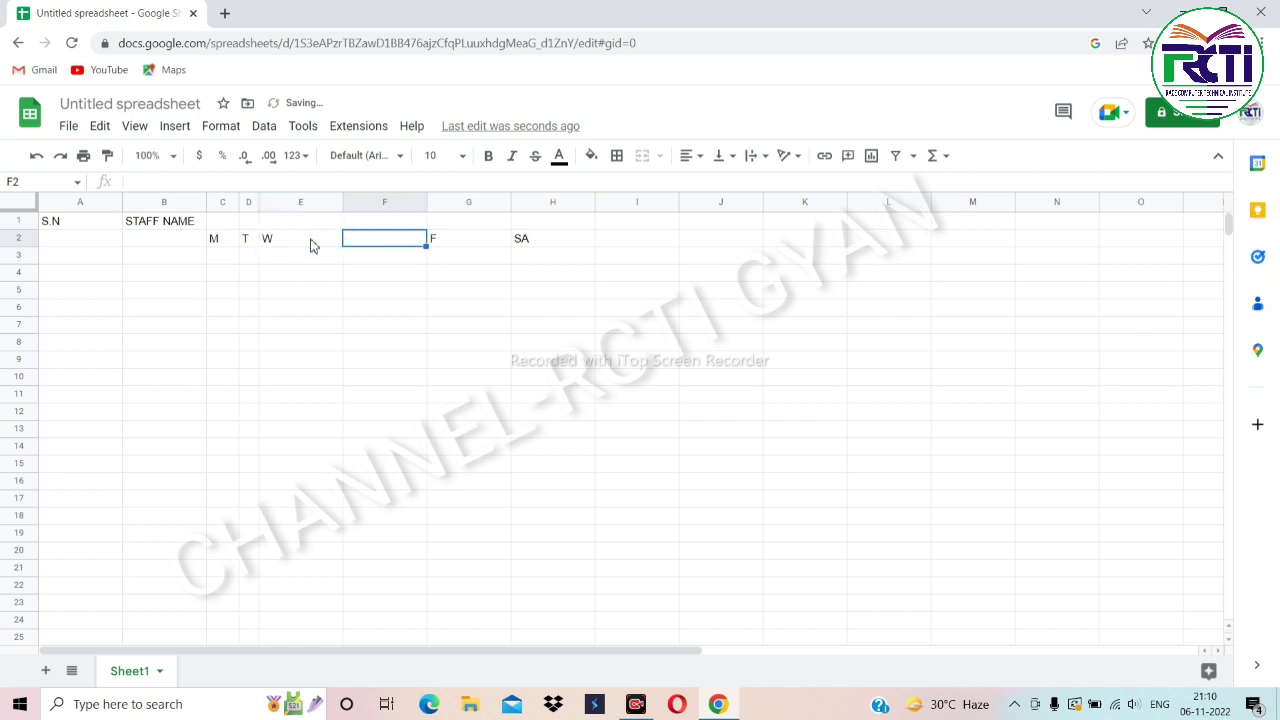
{"action": "type", "text": "TH"}
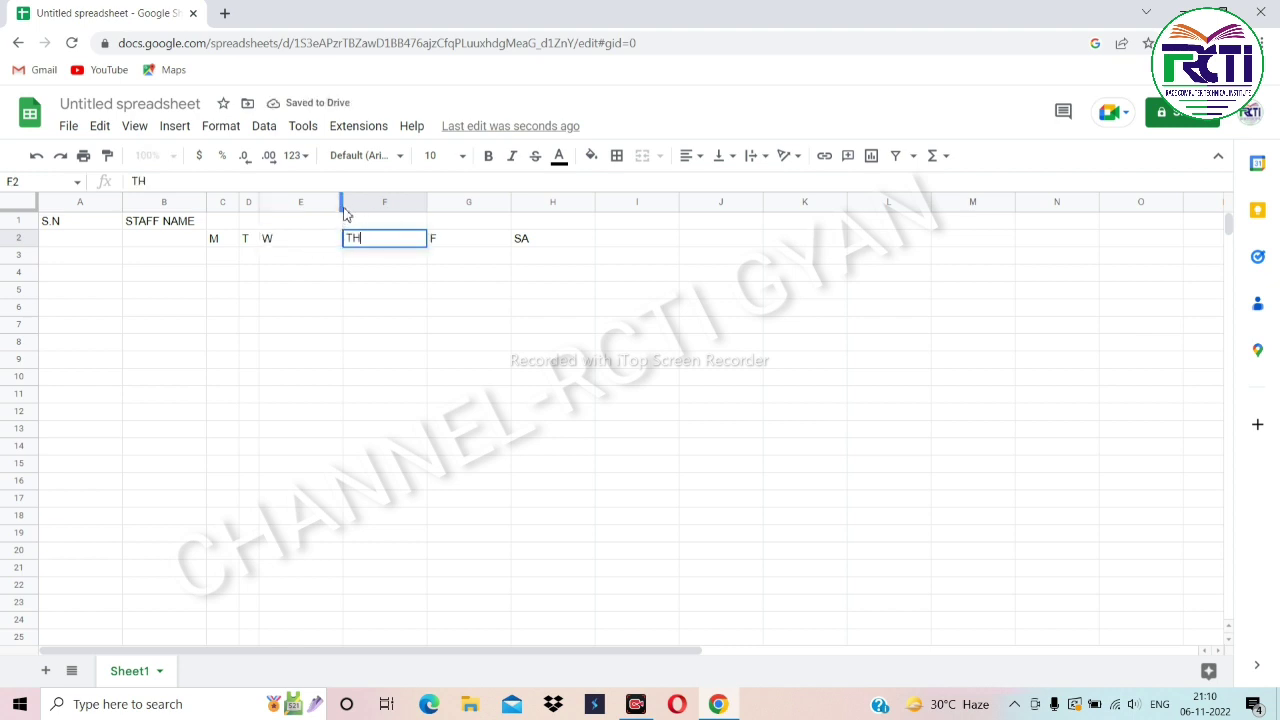
{"action": "left_click", "coordinate": [336, 207]}
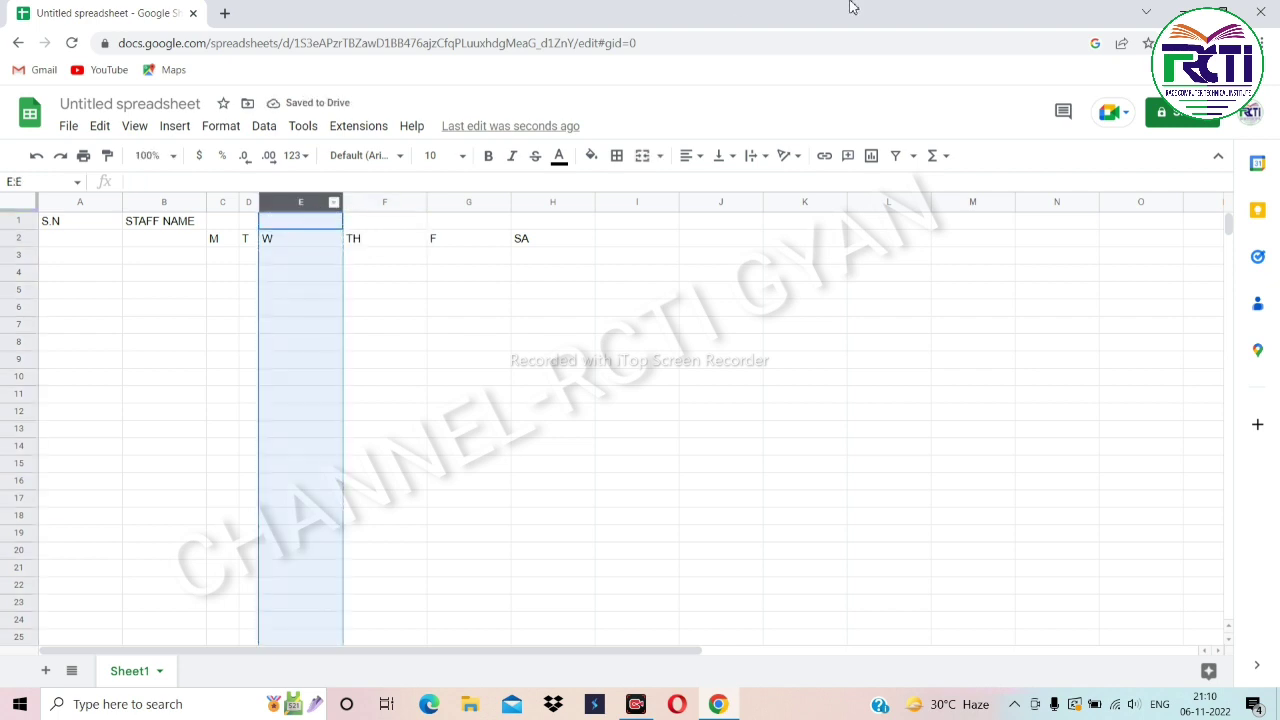
{"action": "key", "text": "Return"}
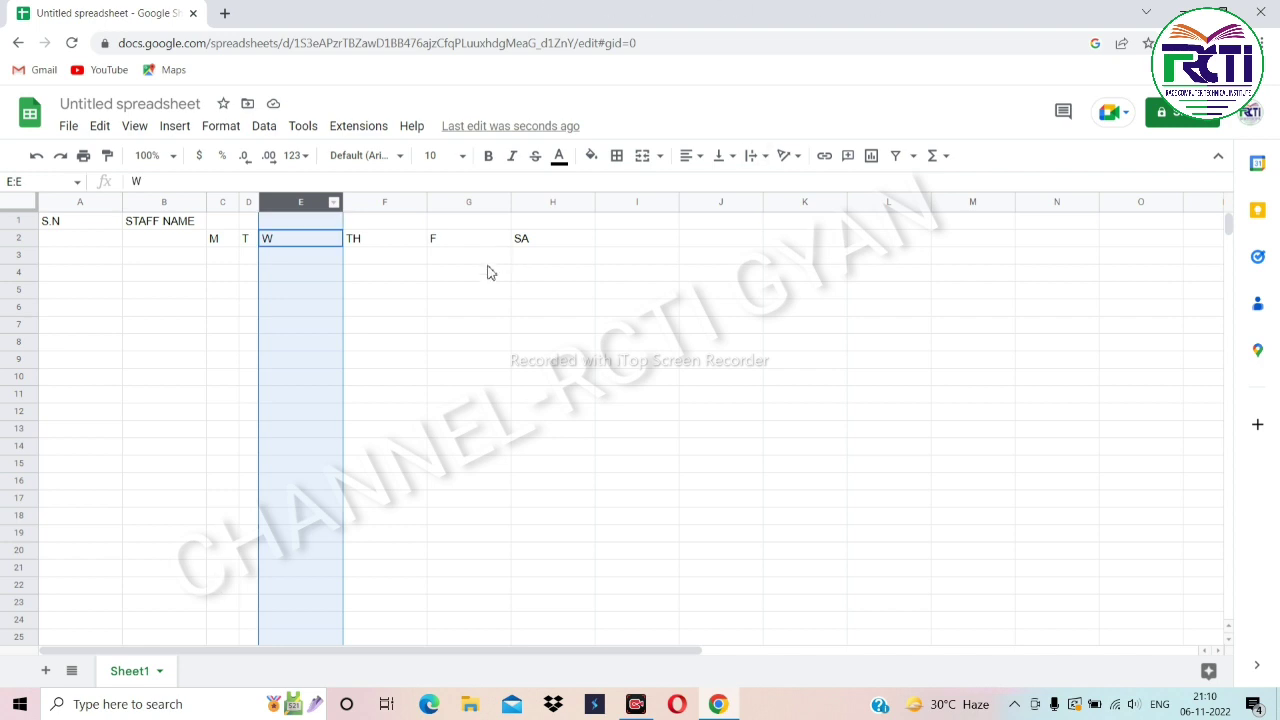
{"action": "left_click", "coordinate": [407, 296]}
Narrow columns E, F, G and H to fit W, TH, F and SA, then select C1:H1.
{"action": "left_click_drag", "start_coordinate": [342, 210], "coordinate": [288, 210]}
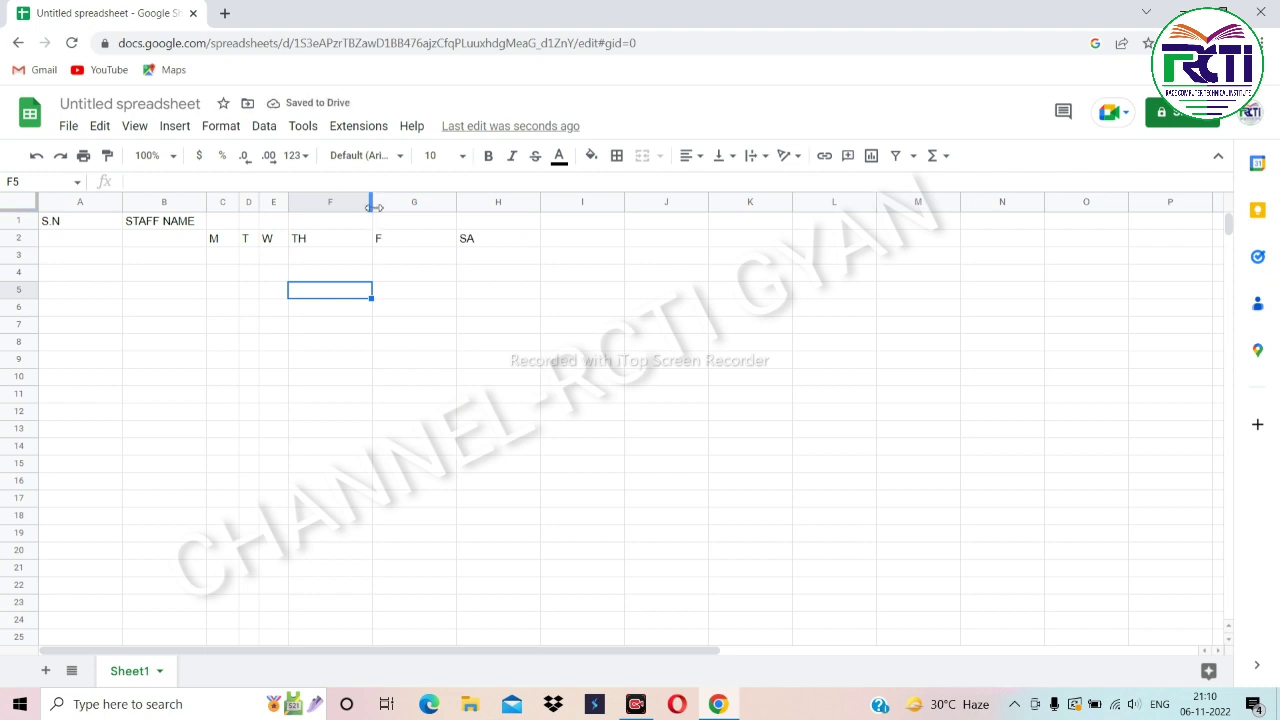
{"action": "left_click_drag", "start_coordinate": [372, 207], "coordinate": [328, 207]}
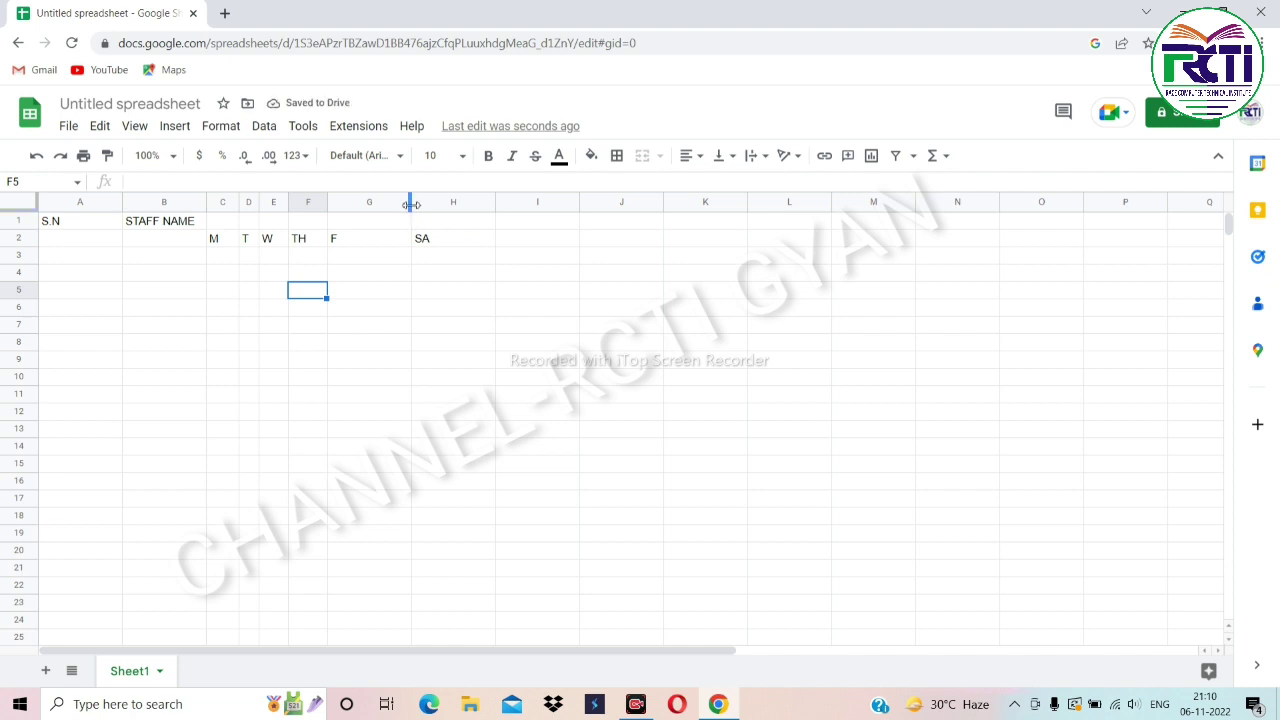
{"action": "left_click", "coordinate": [411, 204]}
{"action": "left_click", "coordinate": [352, 206]}
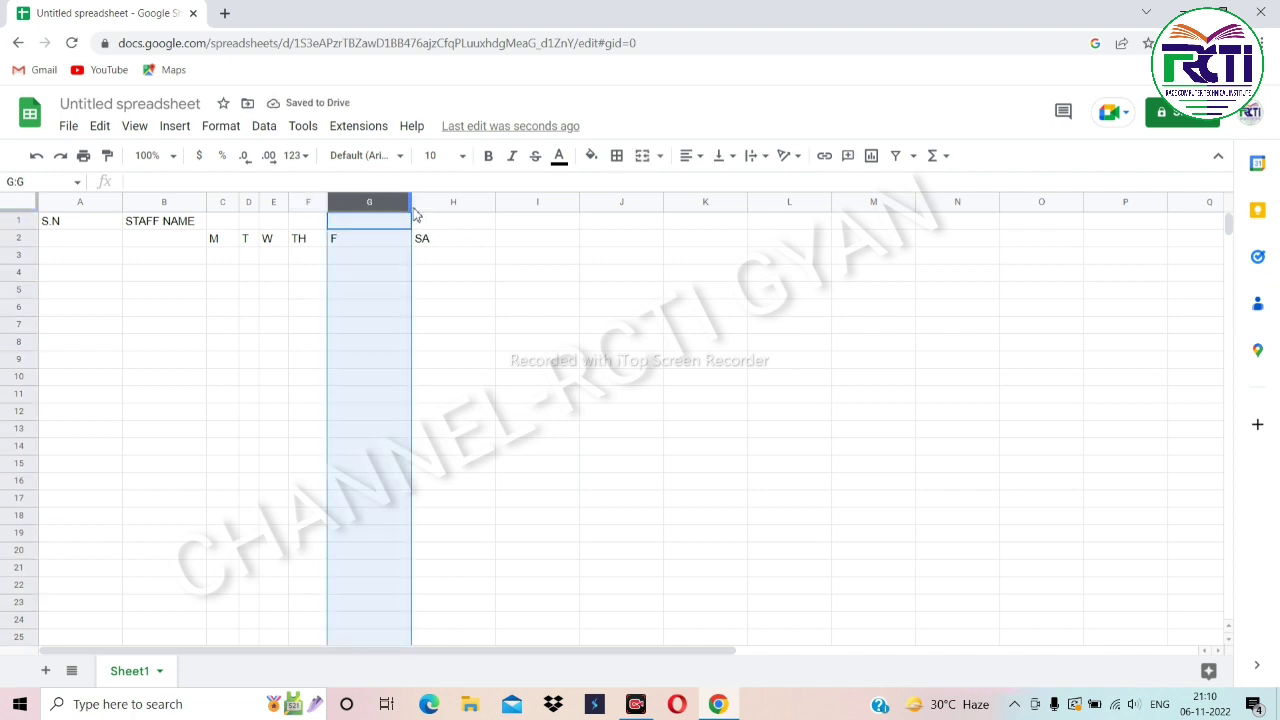
{"action": "left_click_drag", "start_coordinate": [412, 207], "coordinate": [410, 208]}
{"action": "left_click", "coordinate": [406, 226]}
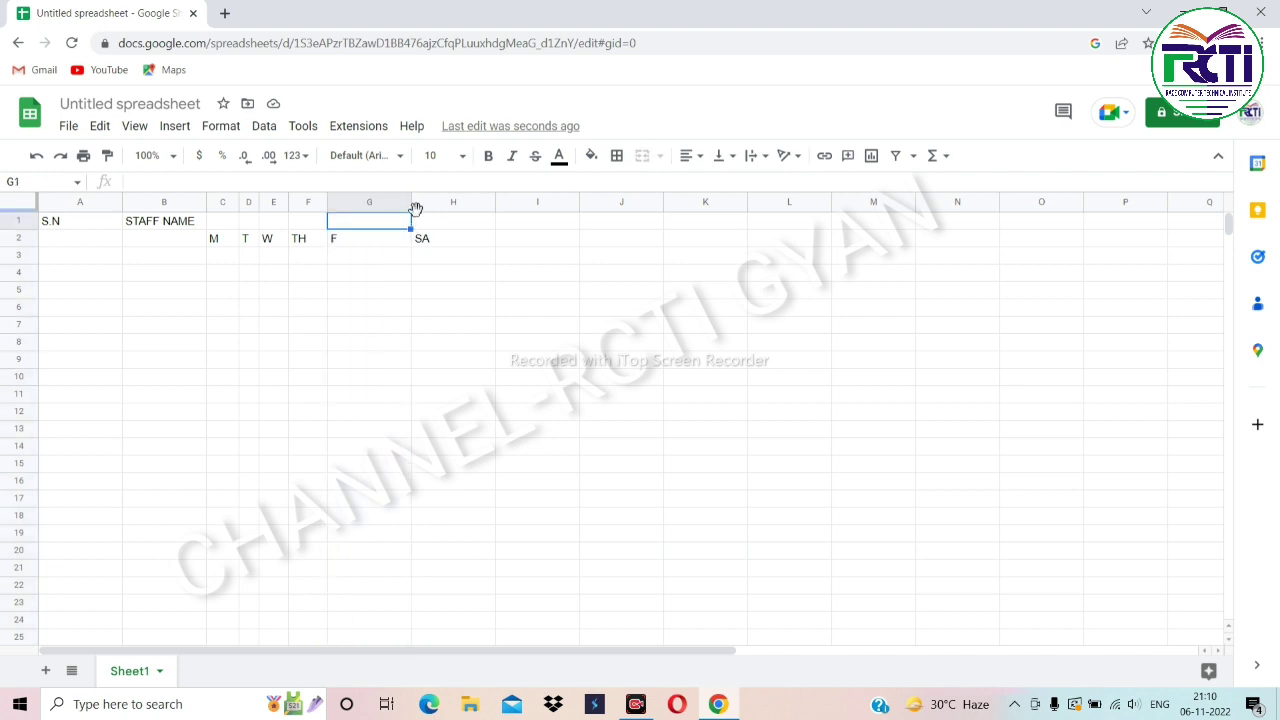
{"action": "left_click_drag", "start_coordinate": [411, 203], "coordinate": [355, 203]}
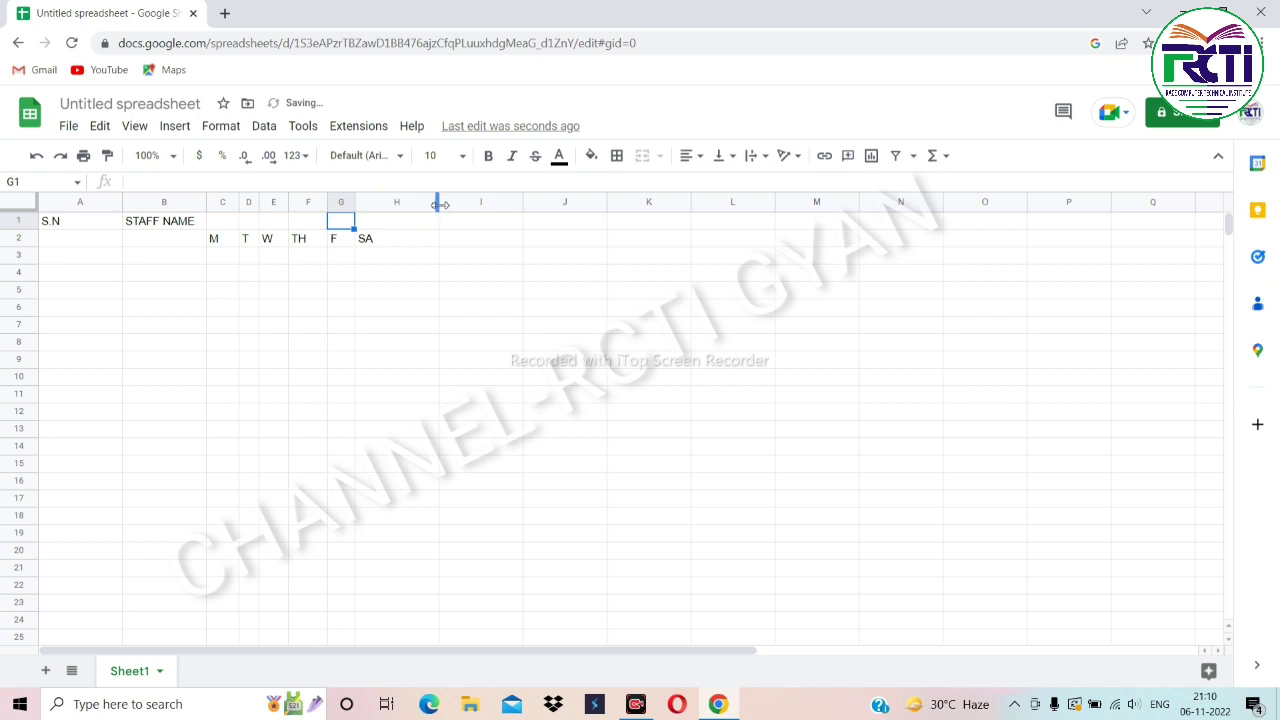
{"action": "left_click_drag", "start_coordinate": [438, 204], "coordinate": [389, 208]}
{"action": "left_click", "coordinate": [372, 223]}
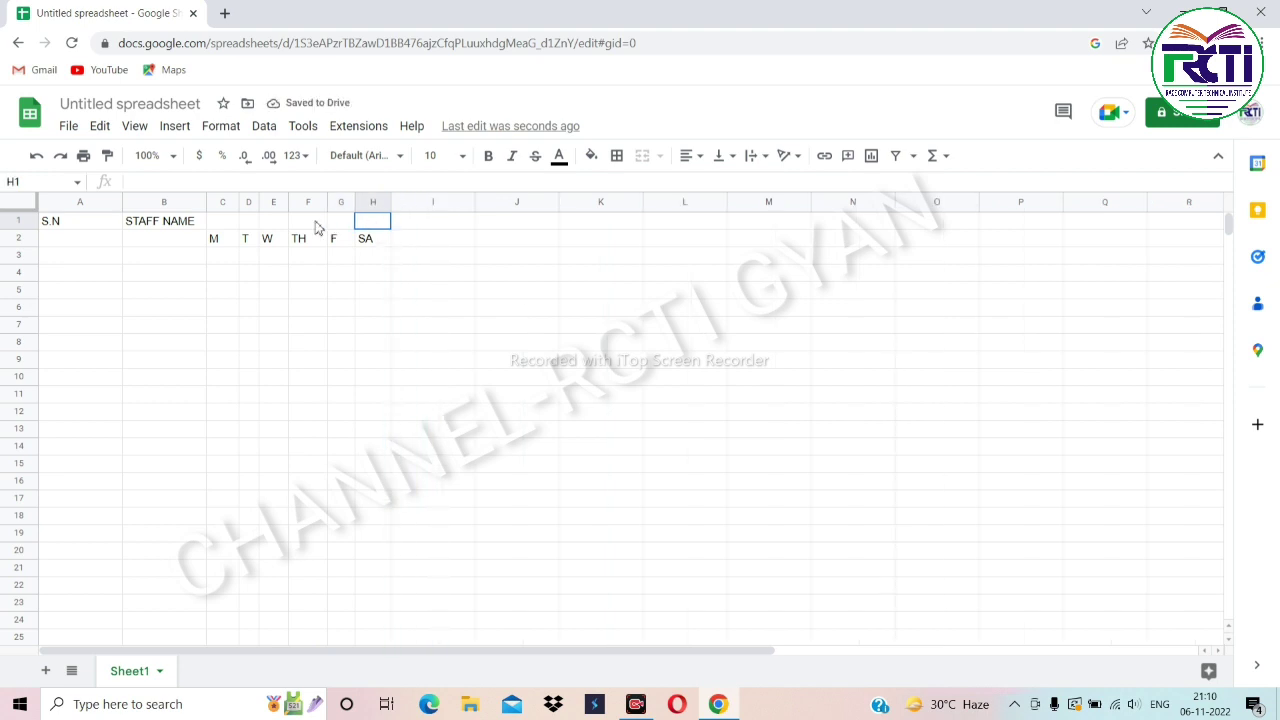
{"action": "left_click_drag", "start_coordinate": [315, 228], "coordinate": [229, 229]}
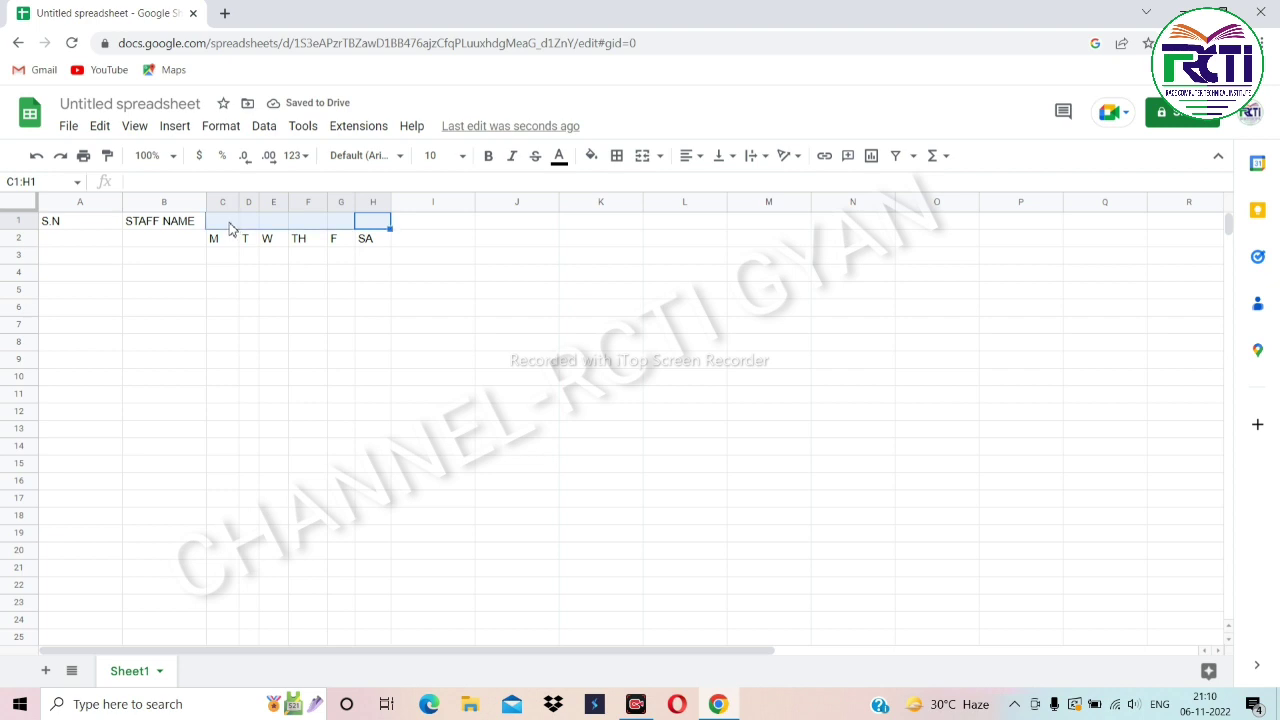
Merge C1:H1 into one cell titled WEEK 1.
{"action": "right_click", "coordinate": [229, 229]}
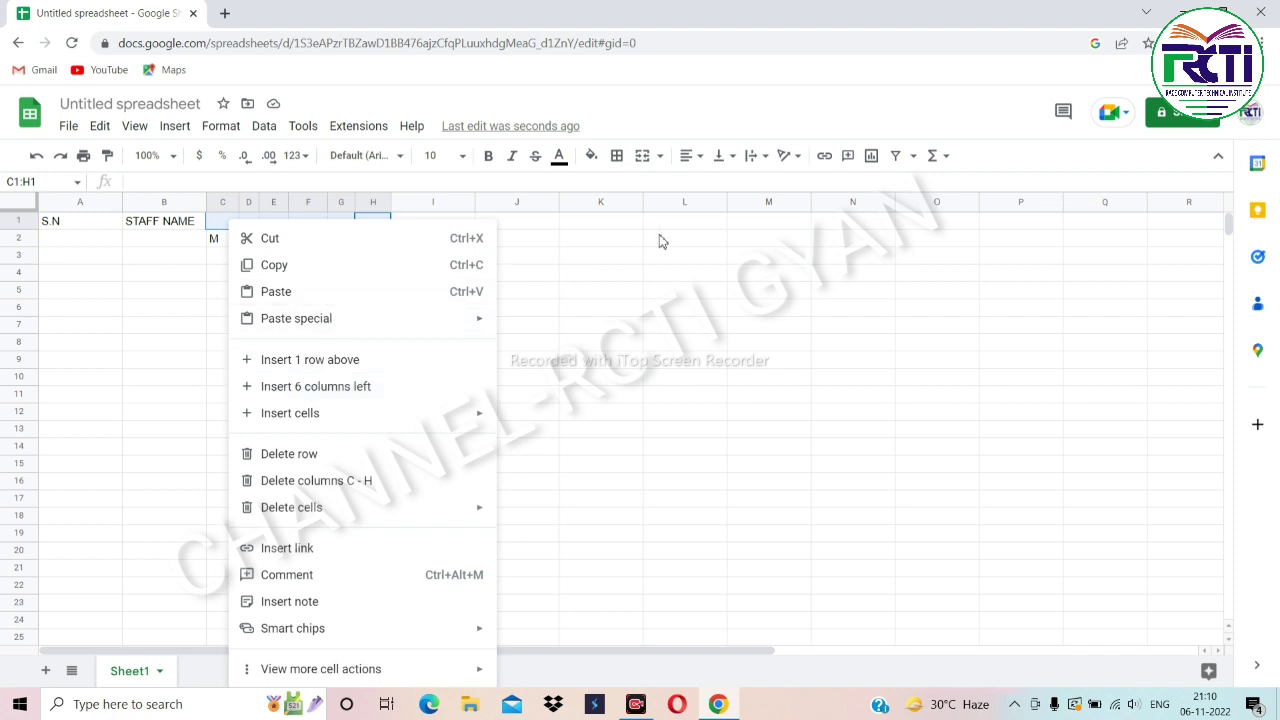
{"action": "left_click", "coordinate": [645, 160]}
{"action": "left_click", "coordinate": [645, 160]}
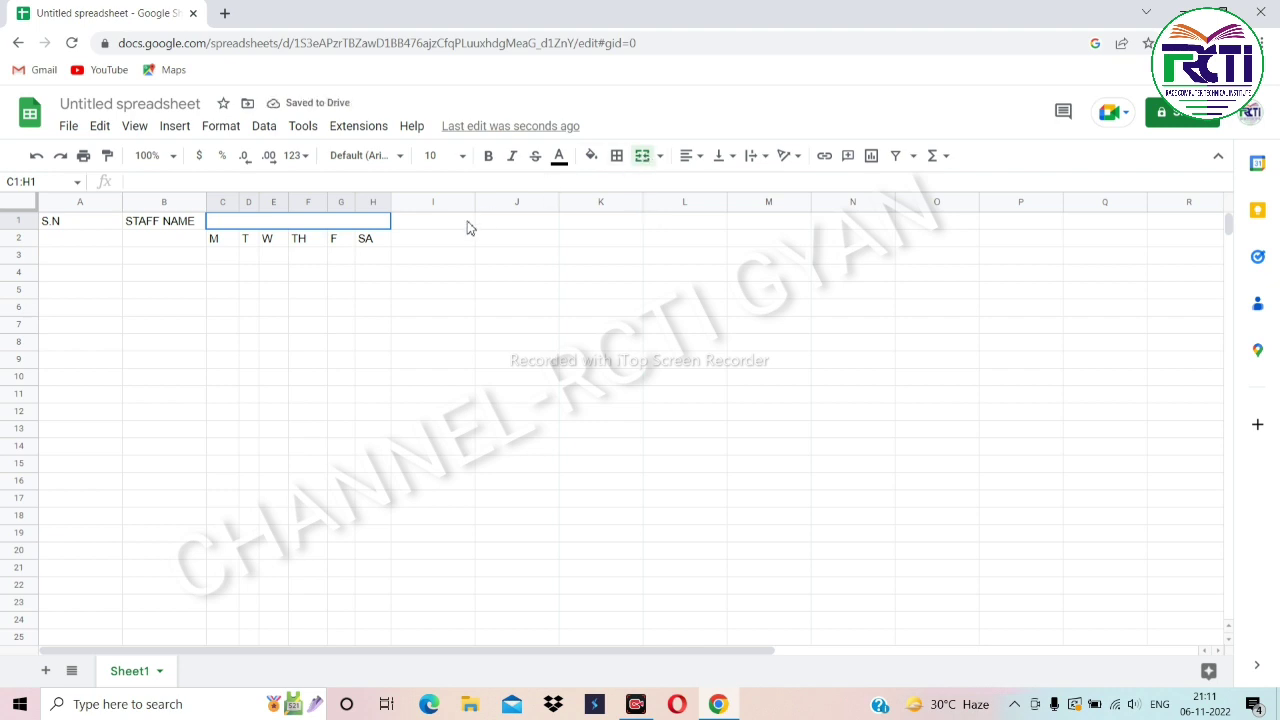
{"action": "type", "text": "wEE"}
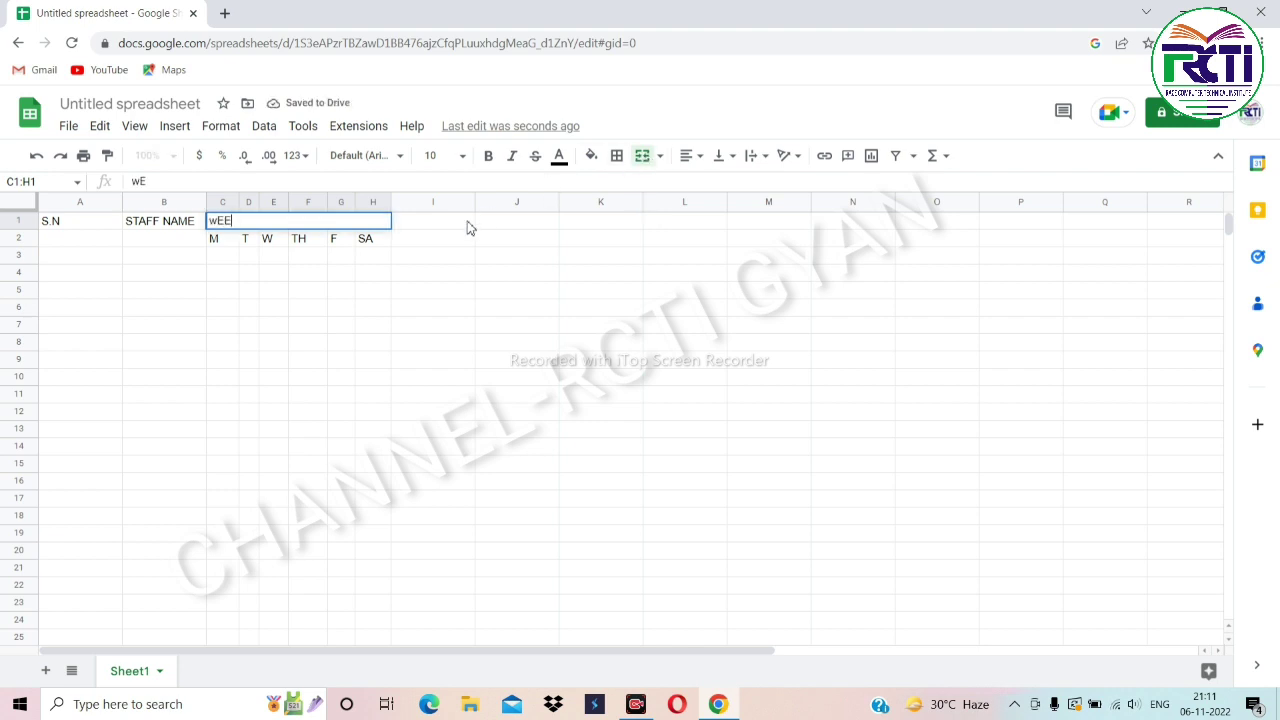
{"action": "key", "text": "BackSpace"}
{"action": "key", "text": "BackSpace"}
{"action": "key", "text": "BackSpace"}
{"action": "type", "text": "WEEK 1"}
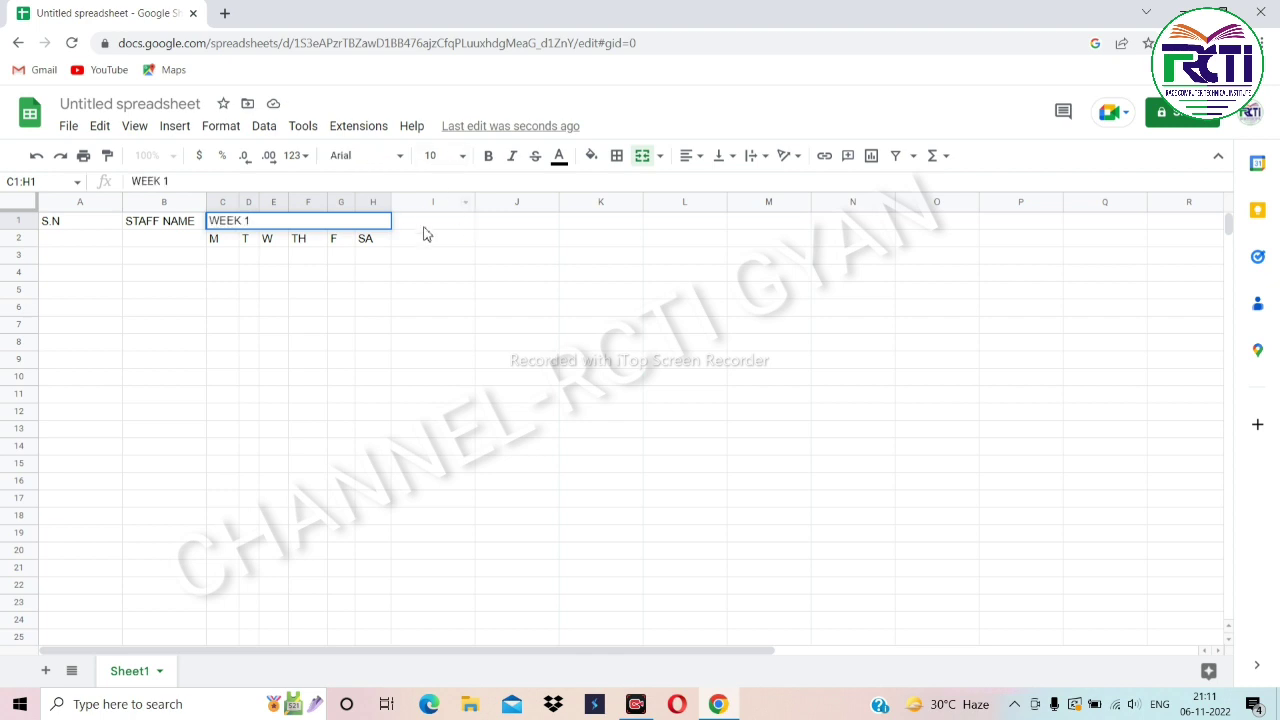
{"action": "left_click", "coordinate": [428, 231]}
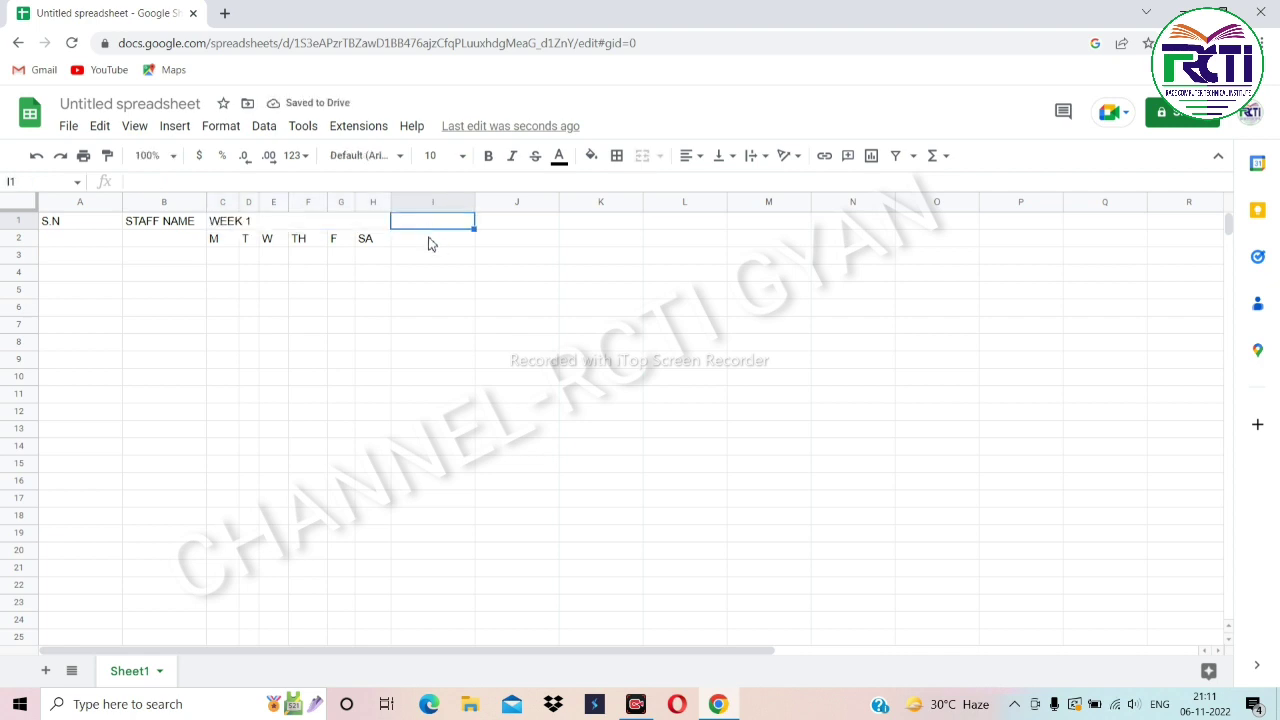
Try merging I1:I2, then reselect I1 for the new heading.
{"action": "left_click_drag", "start_coordinate": [435, 229], "coordinate": [434, 243]}
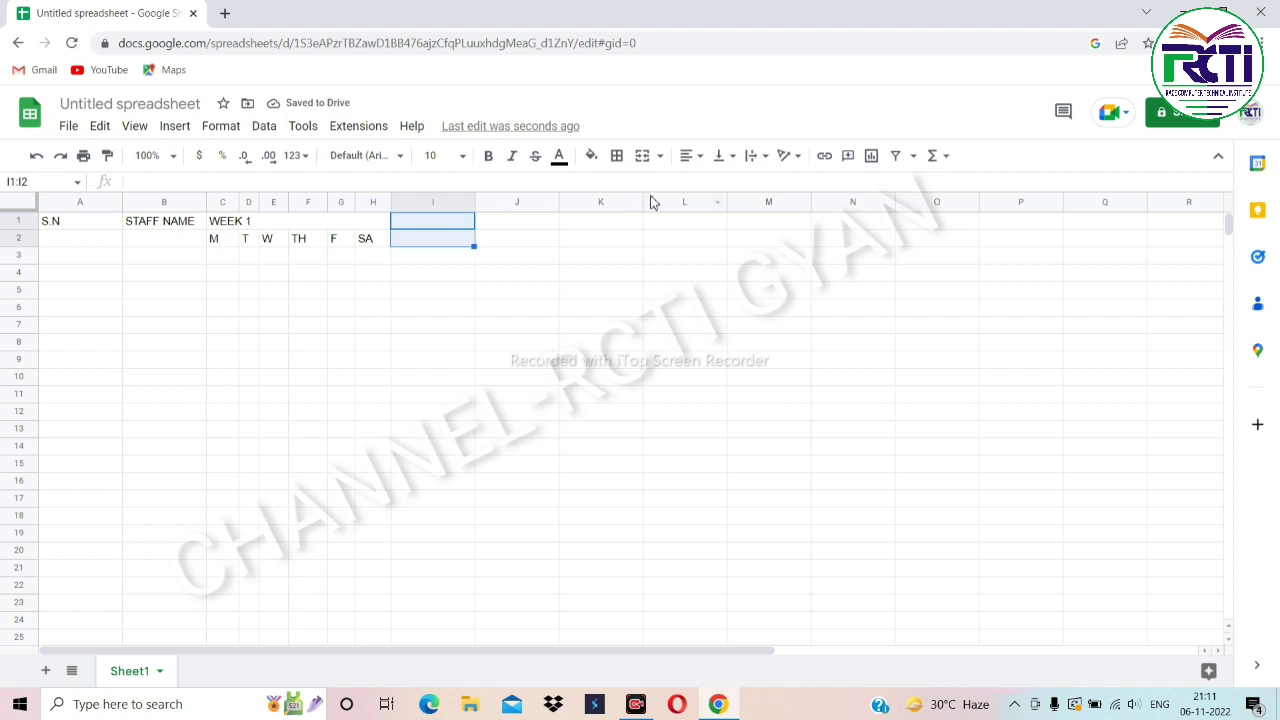
{"action": "left_click", "coordinate": [645, 158]}
{"action": "left_click", "coordinate": [447, 228]}
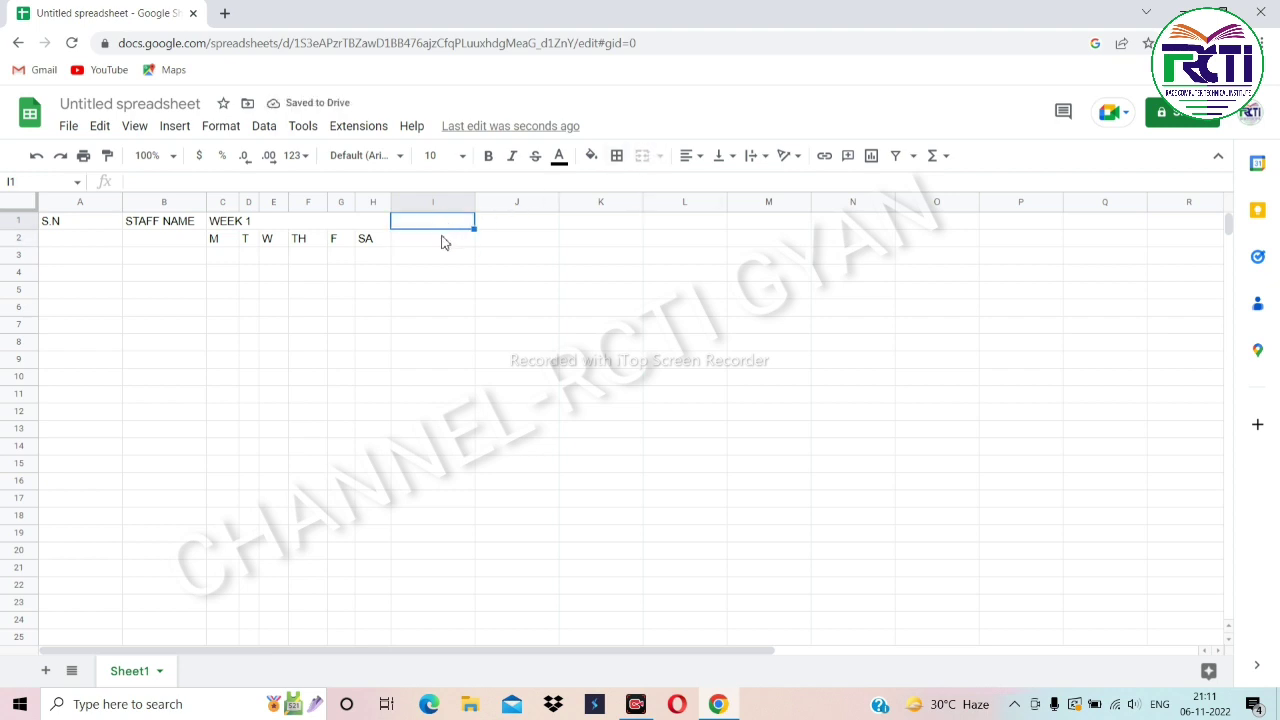
{"action": "left_click", "coordinate": [444, 242]}
{"action": "left_click", "coordinate": [449, 227]}
Enter TOTAL in I1 and ATTENDANCE in I2, cancelling the merge to keep both labels.
{"action": "type", "text": "TOTAL"}
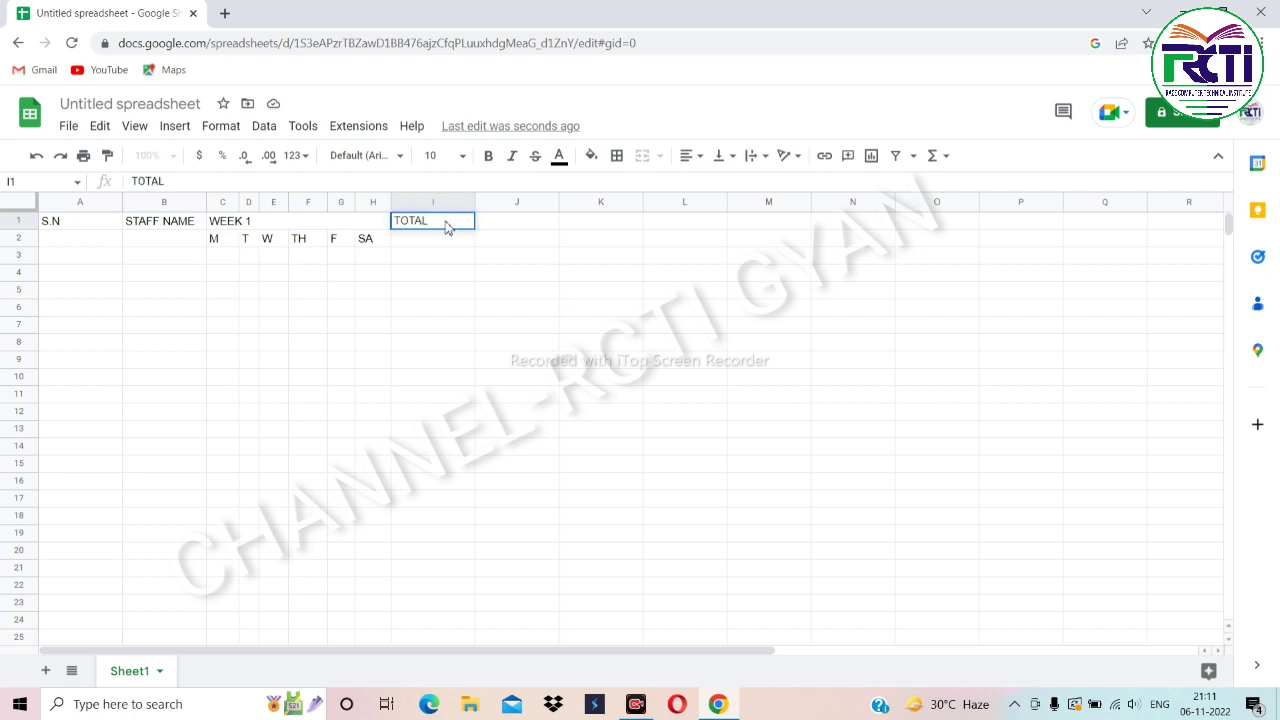
{"action": "key", "text": "Return"}
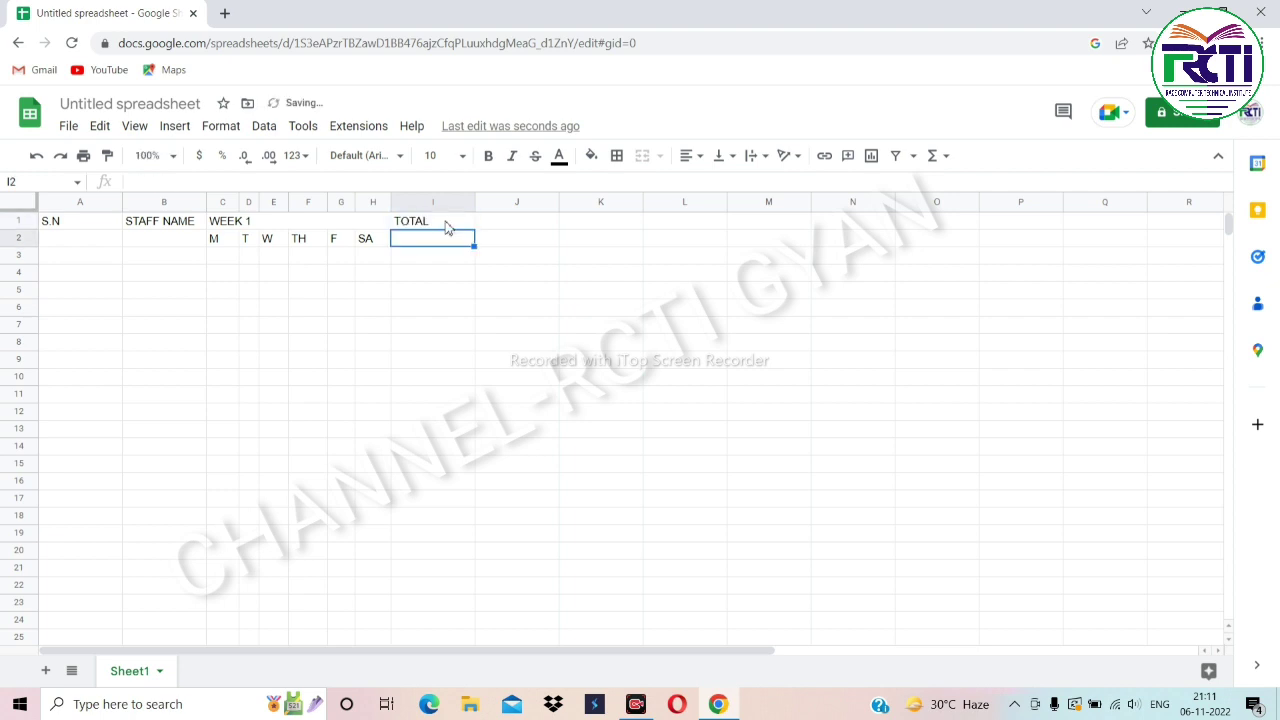
{"action": "type", "text": "ATTENDANCE"}
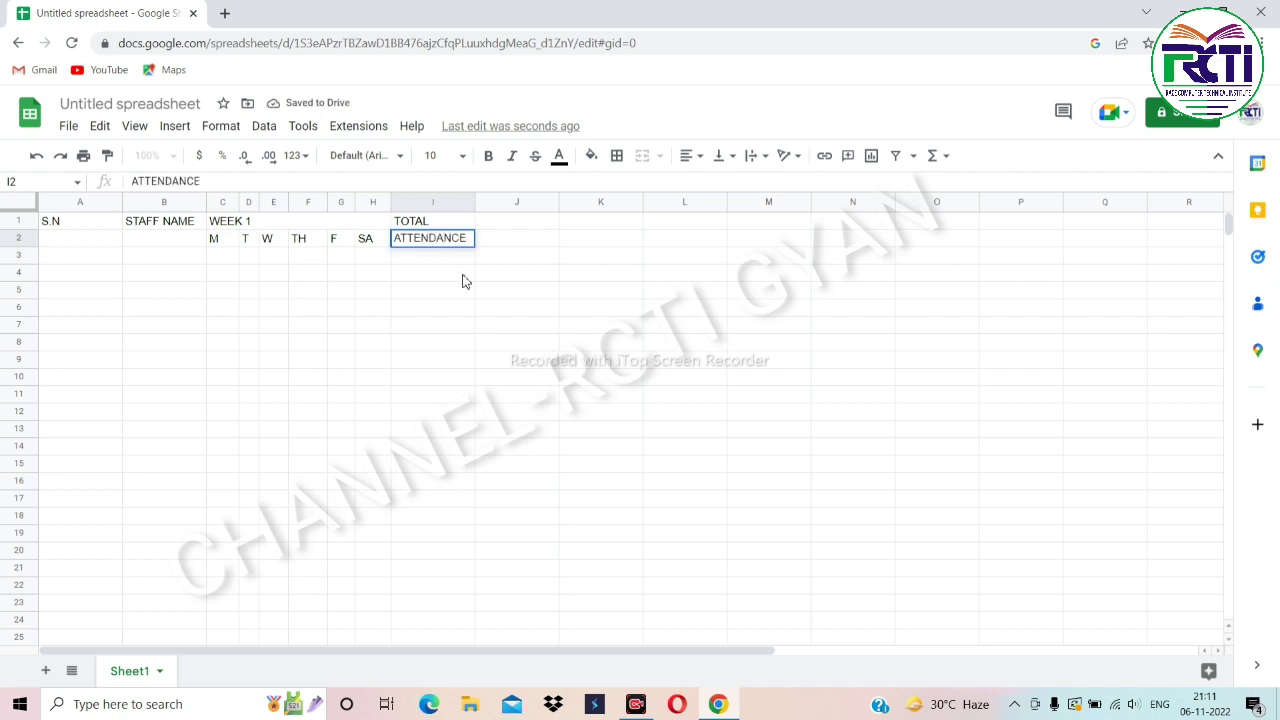
{"action": "left_click", "coordinate": [463, 275]}
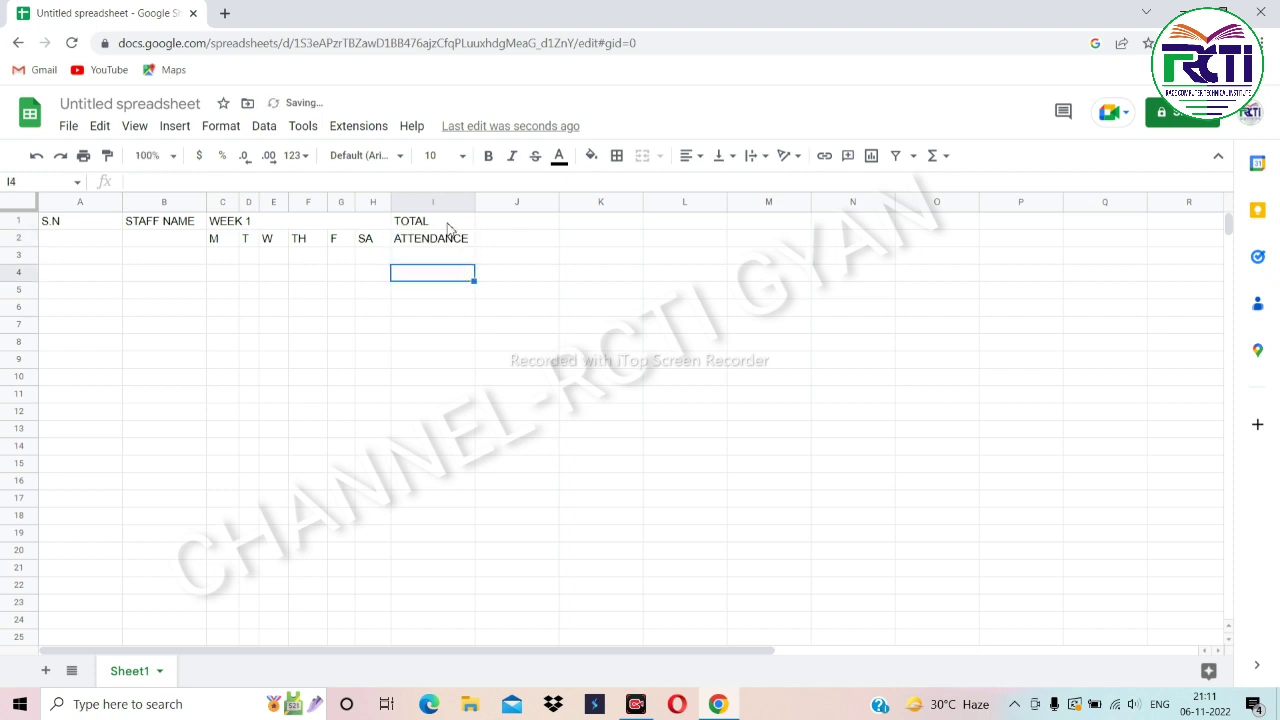
{"action": "left_click_drag", "start_coordinate": [449, 228], "coordinate": [449, 248]}
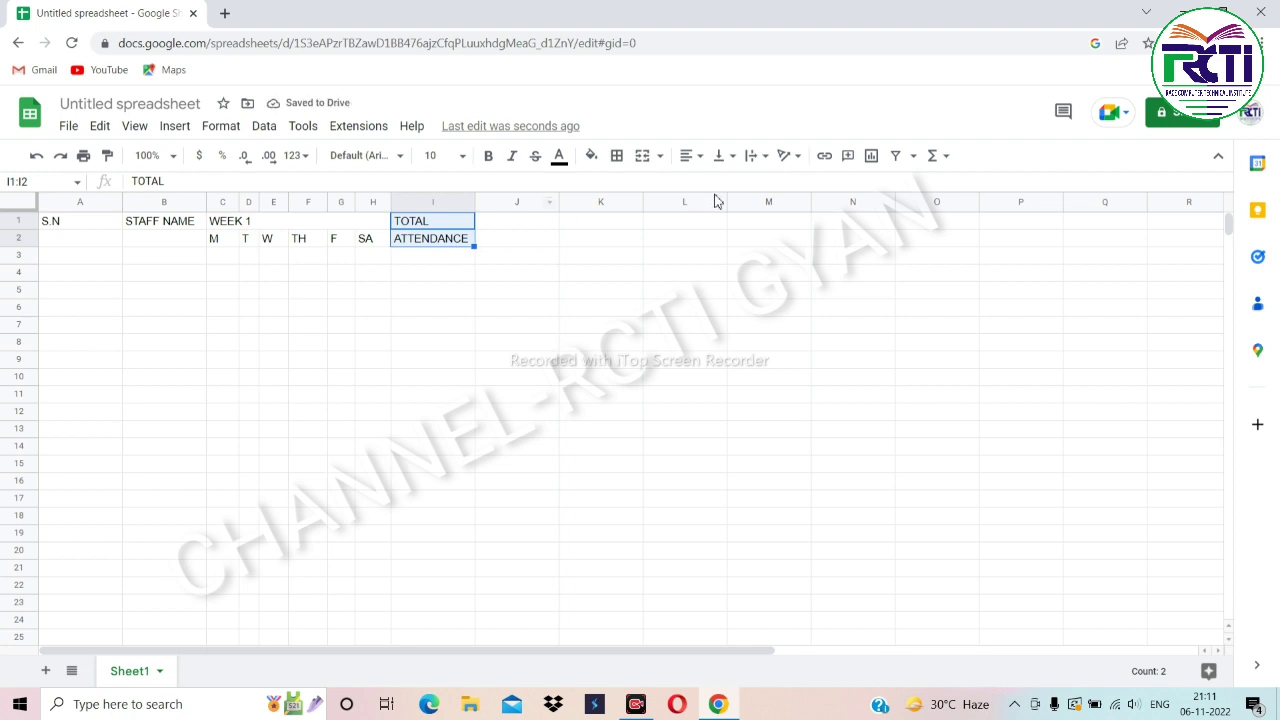
{"action": "left_click", "coordinate": [643, 157]}
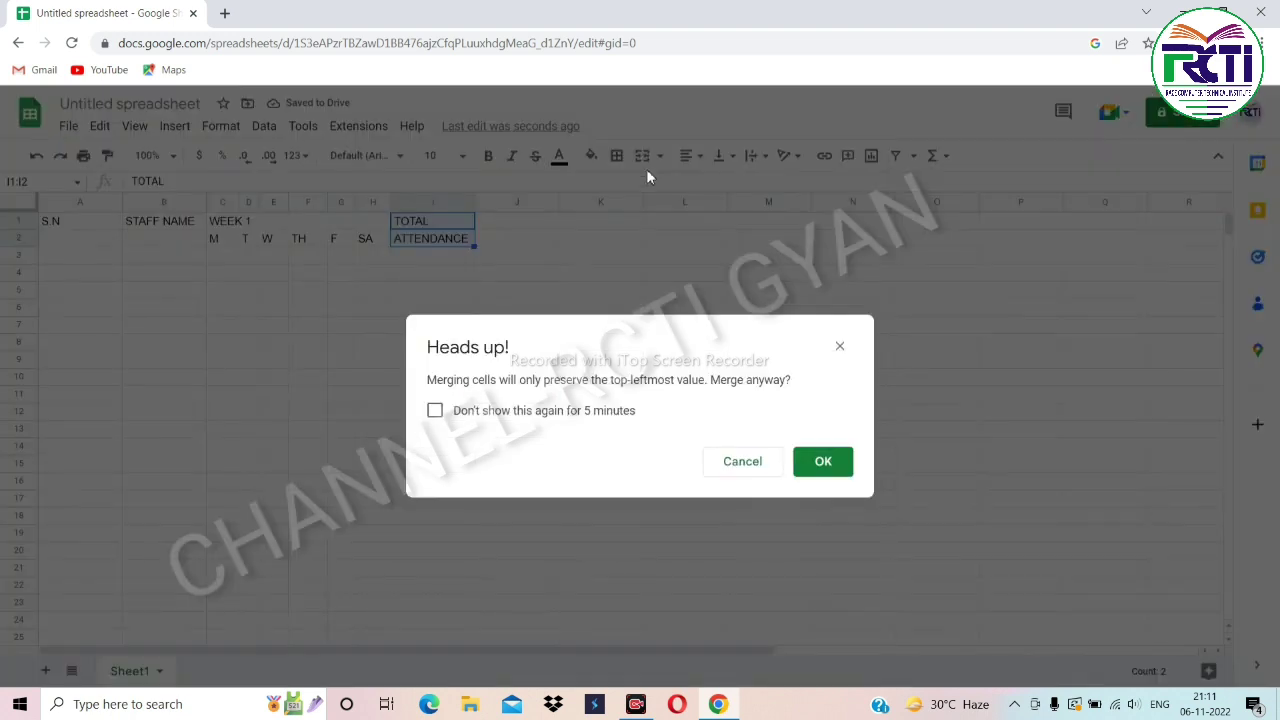
{"action": "left_click", "coordinate": [840, 347]}
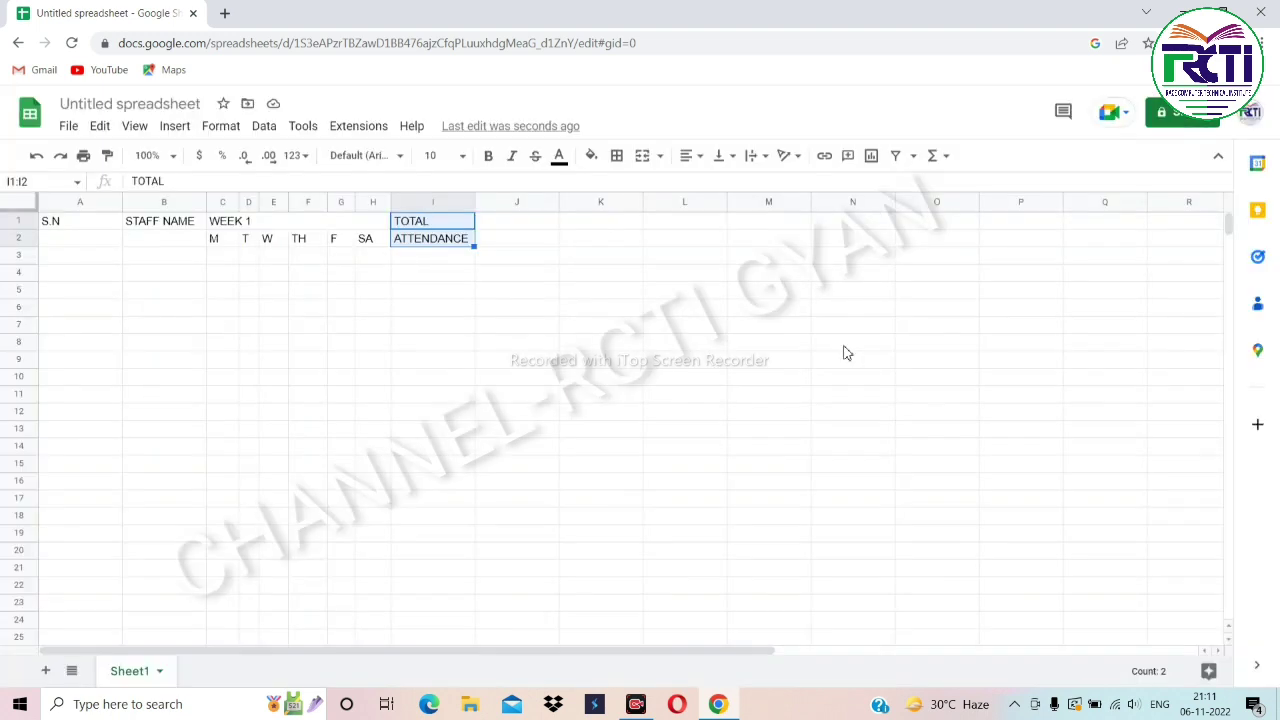
{"action": "key", "text": "Down"}
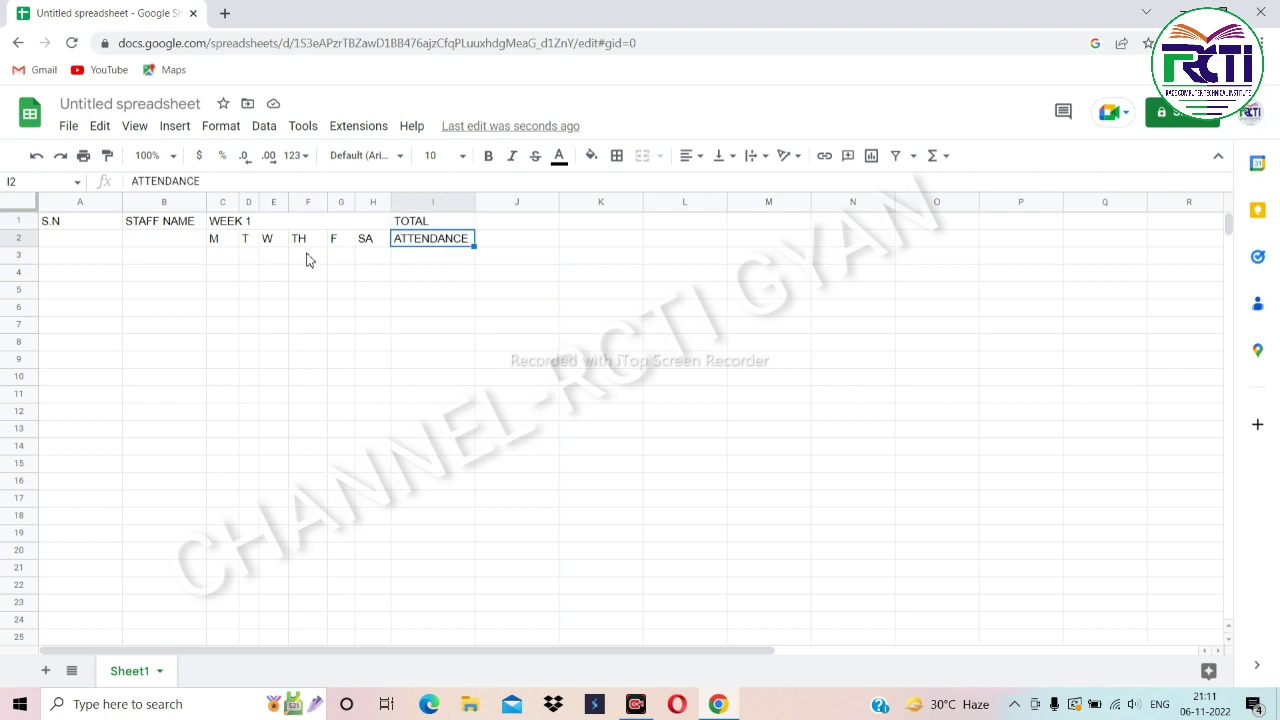
Make the A1:I2 headers bold at size 12 and widen column B for STAFF NAME.
{"action": "left_click_drag", "start_coordinate": [76, 224], "coordinate": [427, 242]}
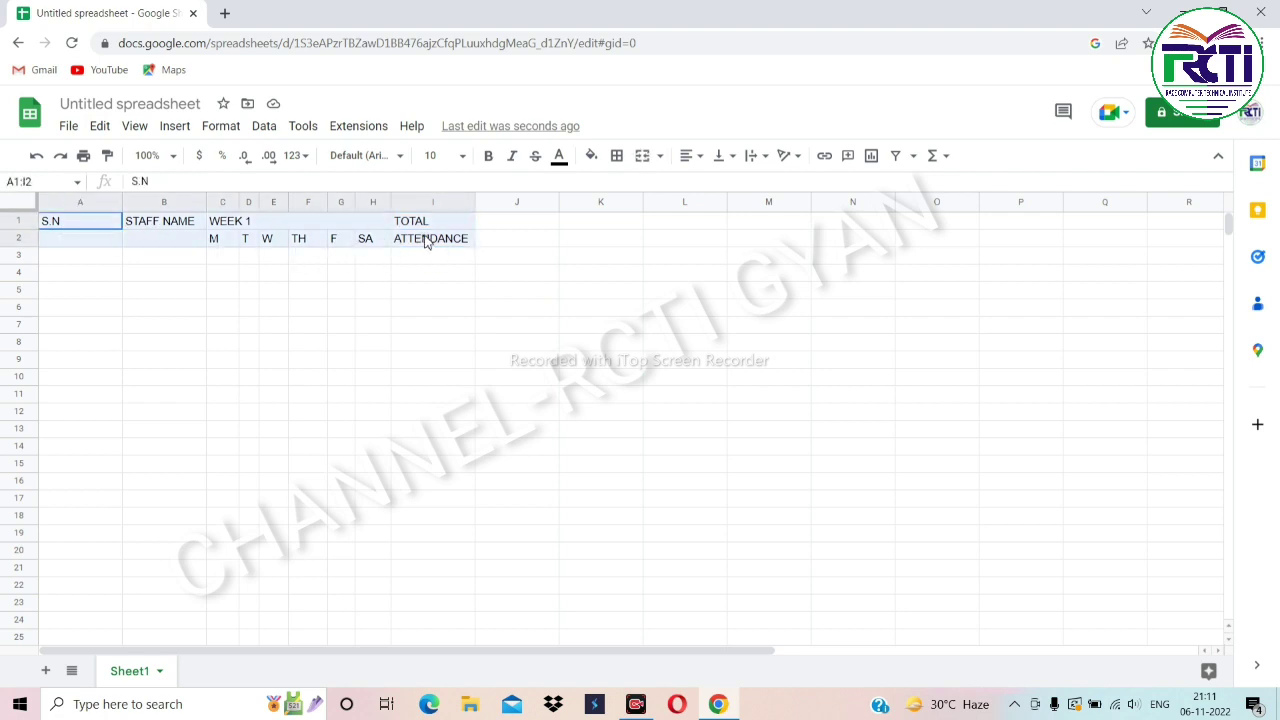
{"action": "left_click", "coordinate": [489, 160]}
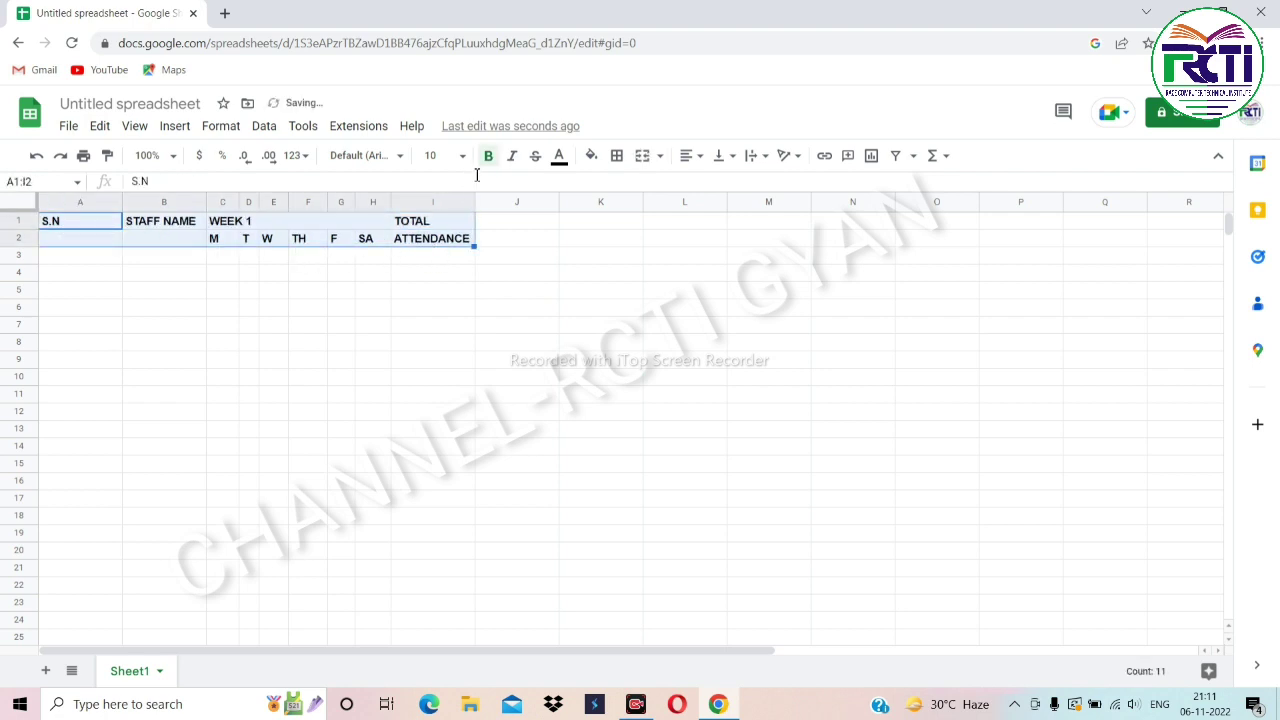
{"action": "left_click", "coordinate": [455, 156]}
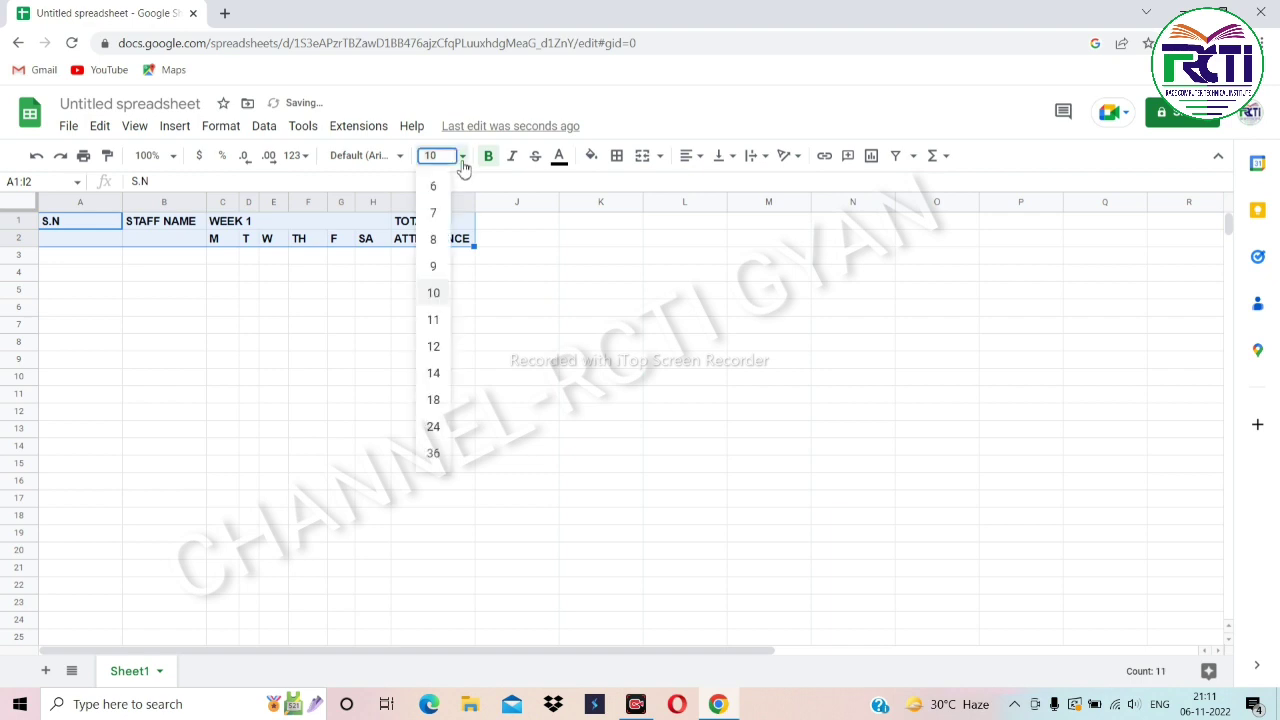
{"action": "left_click", "coordinate": [434, 347]}
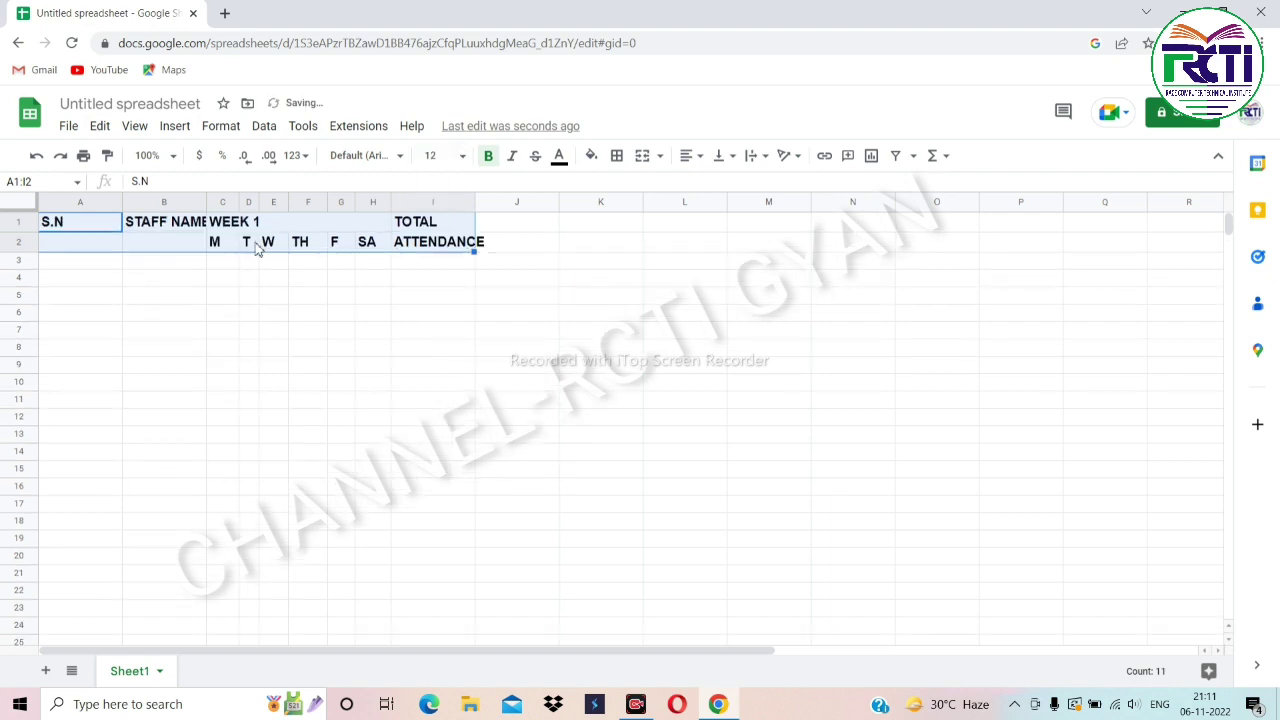
{"action": "left_click_drag", "start_coordinate": [206, 201], "coordinate": [255, 201]}
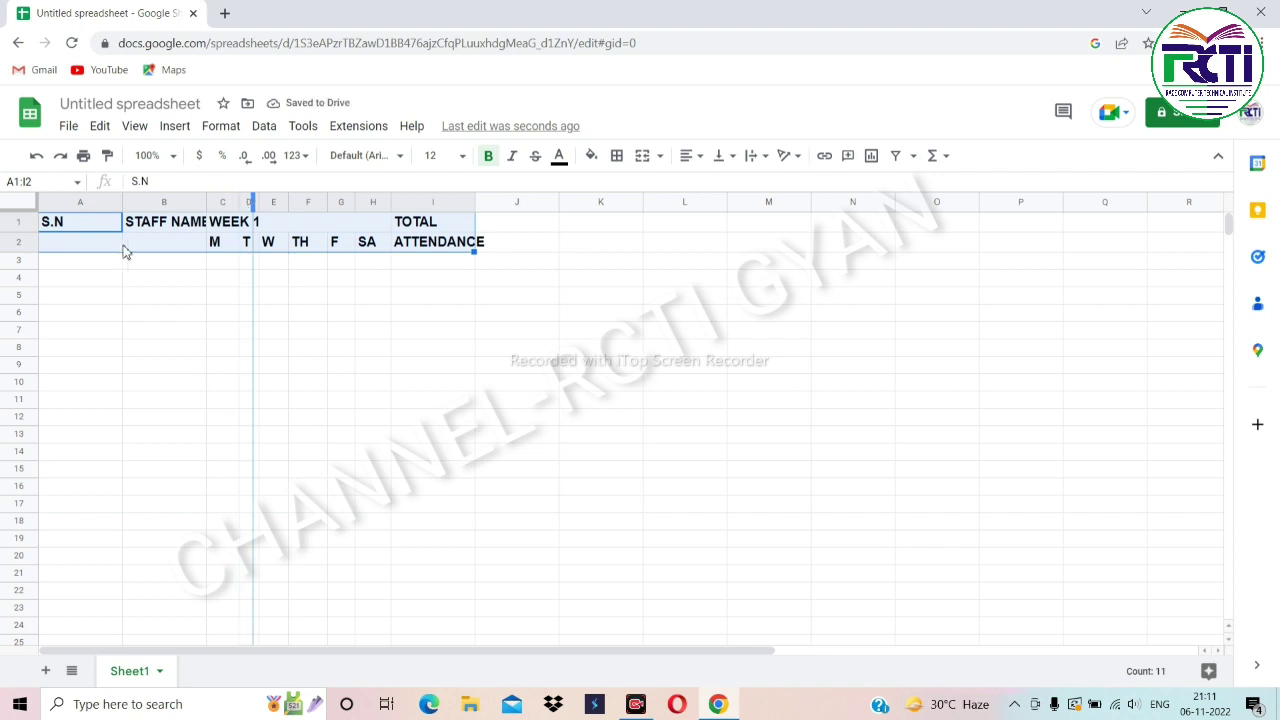
{"action": "left_click", "coordinate": [114, 250]}
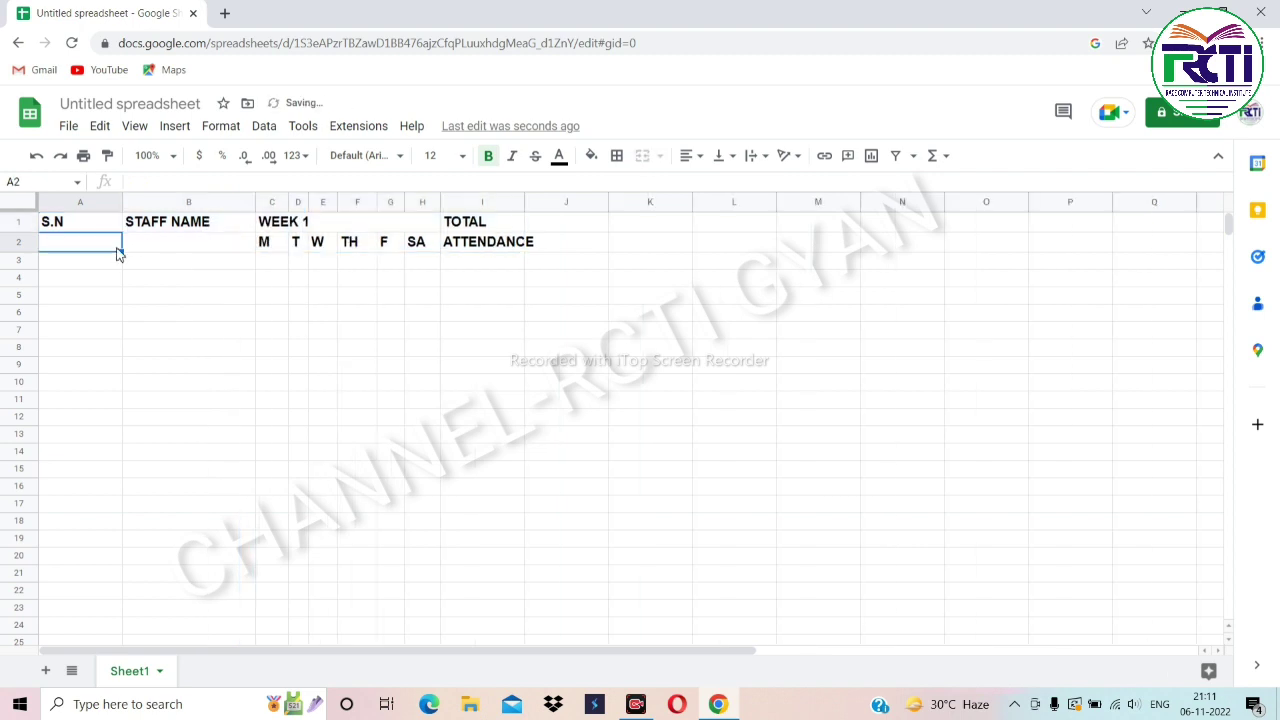
Fill serial numbers 1 through 10 down A2:A11.
{"action": "type", "text": "1 2 3 4 5 6"}
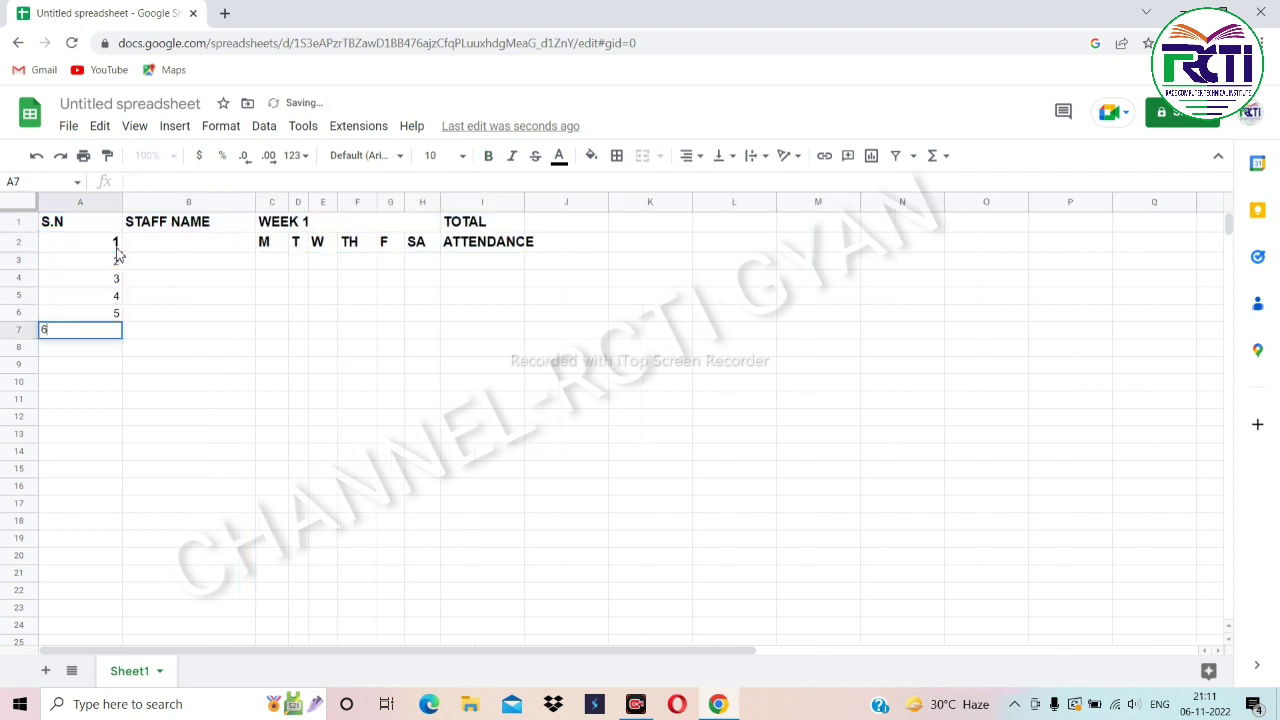
{"action": "type", "text": " 7 8"}
{"action": "key", "text": "Return"}
{"action": "type", "text": "9"}
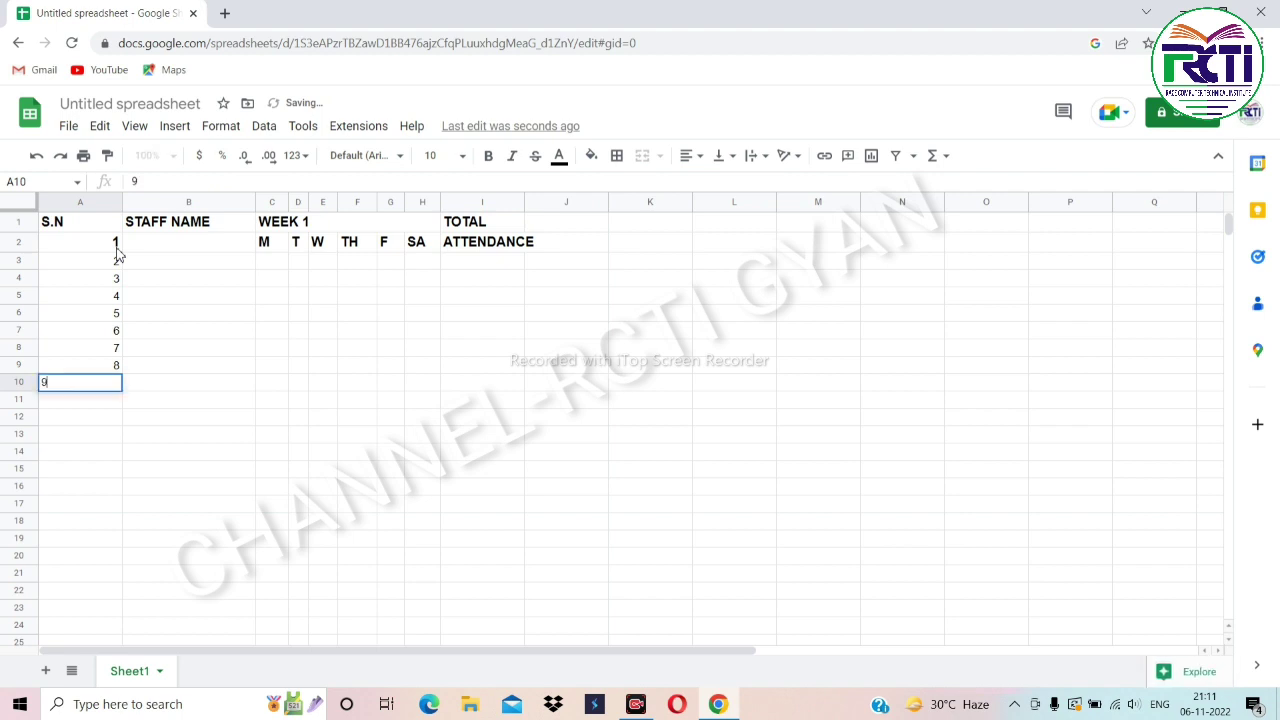
{"action": "key", "text": "Return"}
{"action": "type", "text": "10"}
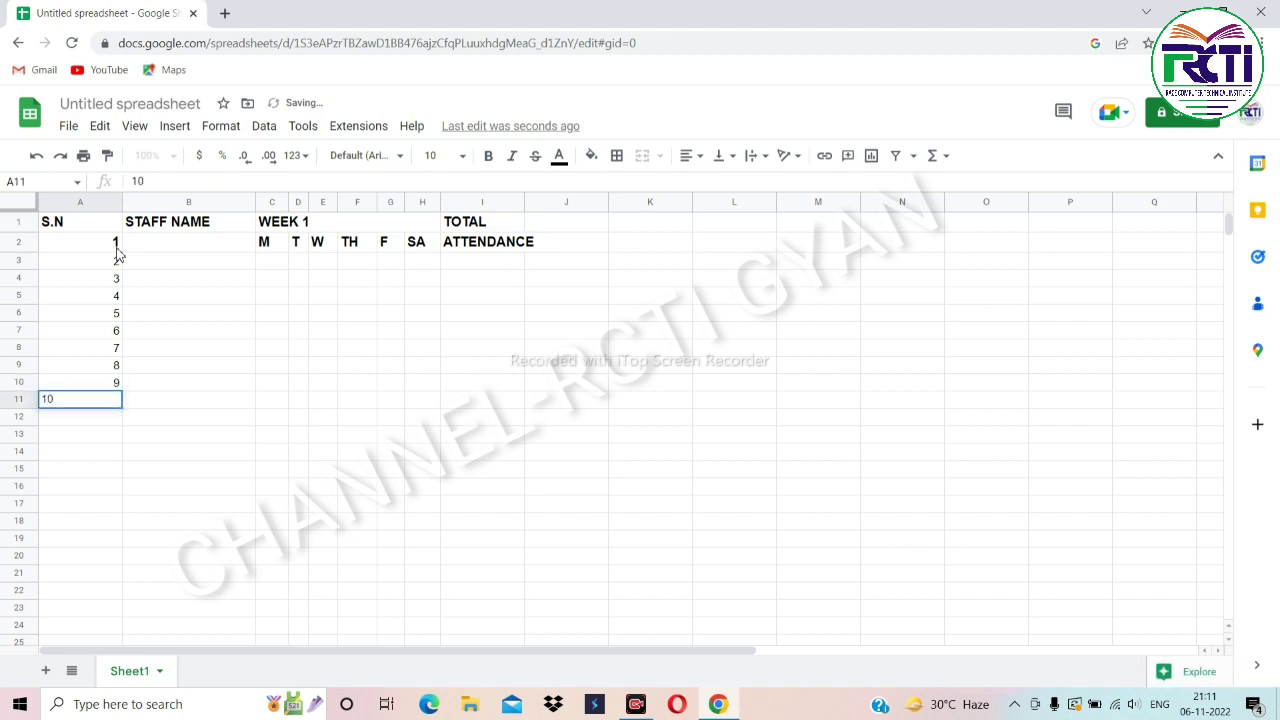
{"action": "key", "text": "Return"}
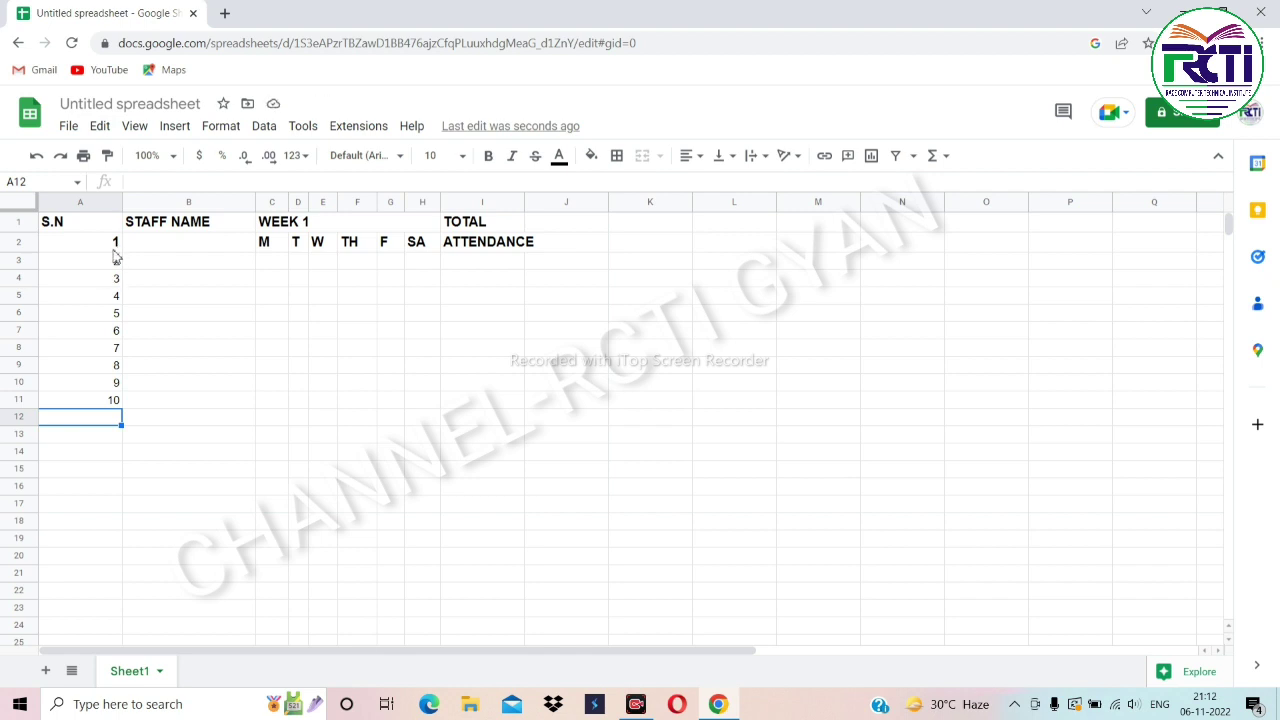
{"action": "left_click", "coordinate": [115, 264]}
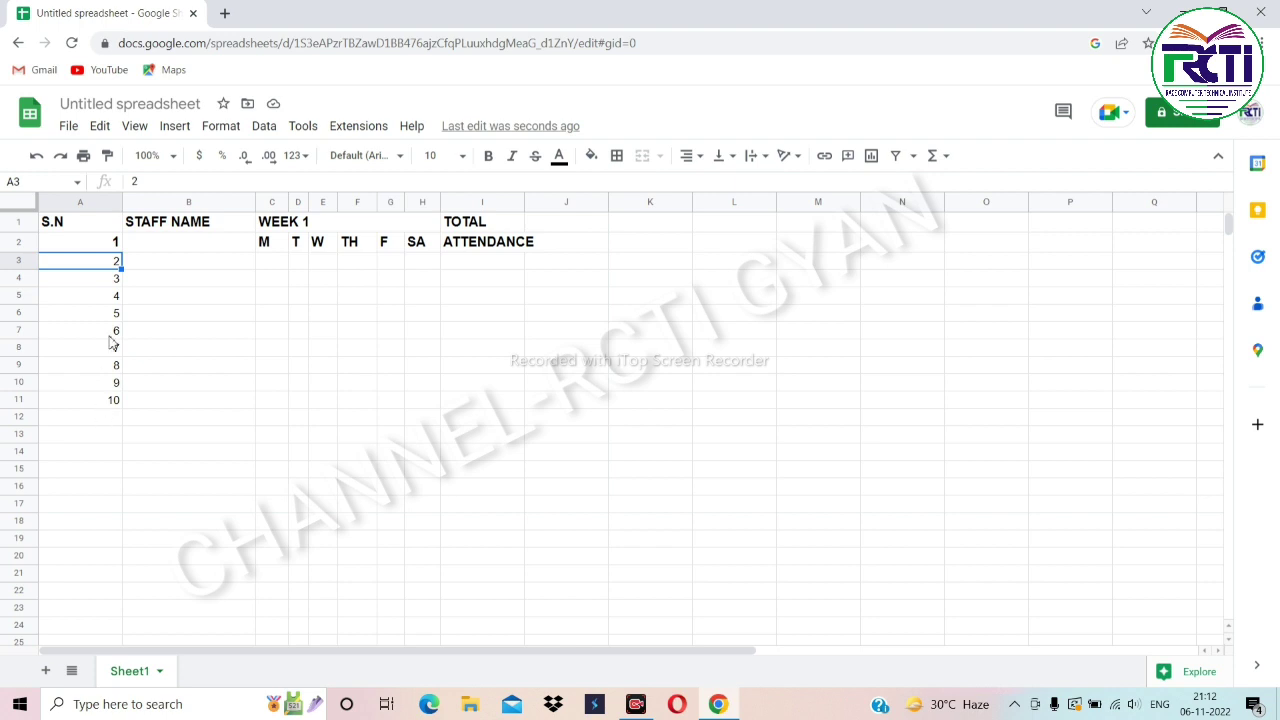
{"action": "key", "text": "ctrl+Down"}
{"action": "left_click", "coordinate": [98, 243]}
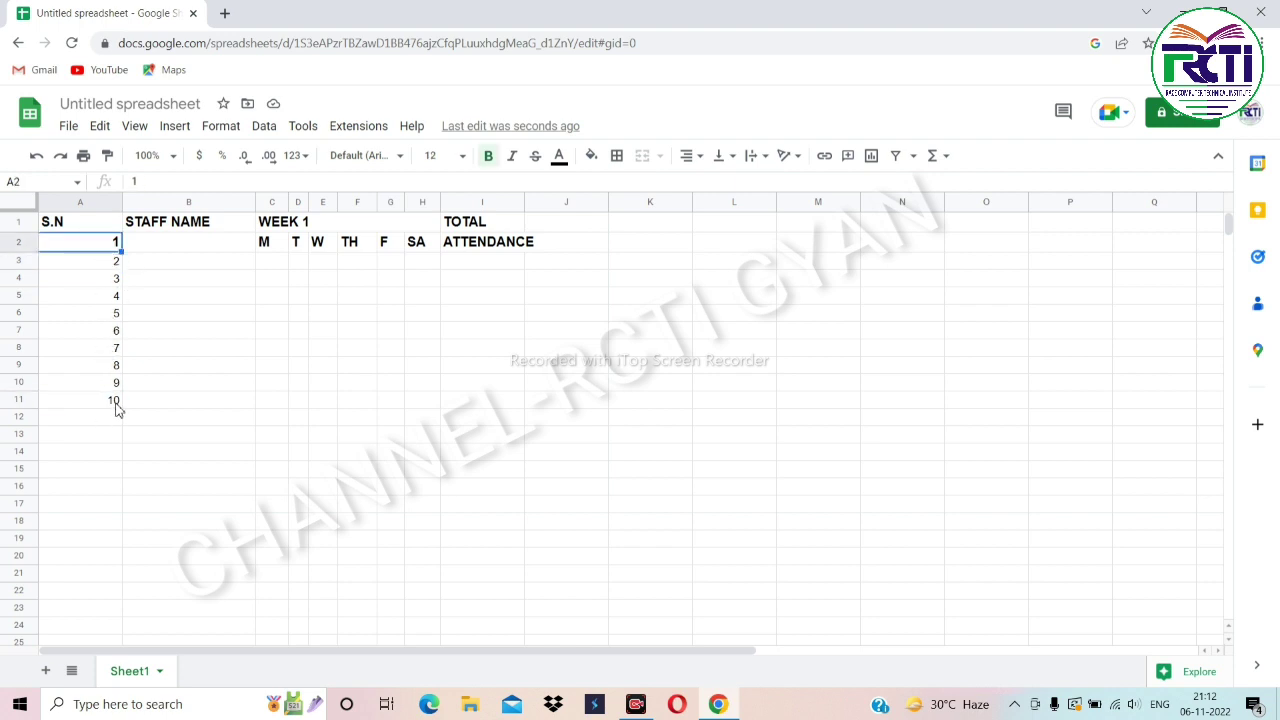
{"action": "left_click", "coordinate": [114, 402]}
{"action": "type", "text": "10"}
{"action": "left_click", "coordinate": [116, 248]}
{"action": "left_click_drag", "start_coordinate": [122, 254], "coordinate": [112, 416]}
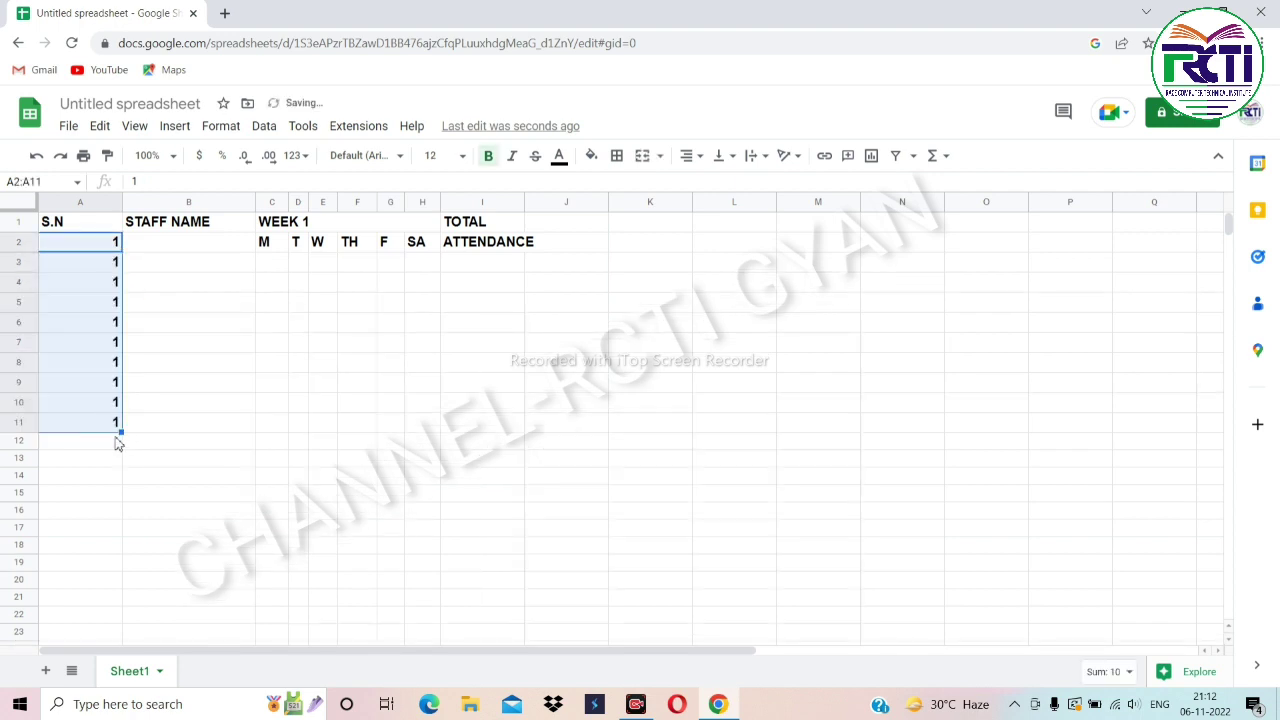
{"action": "right_click", "coordinate": [122, 432]}
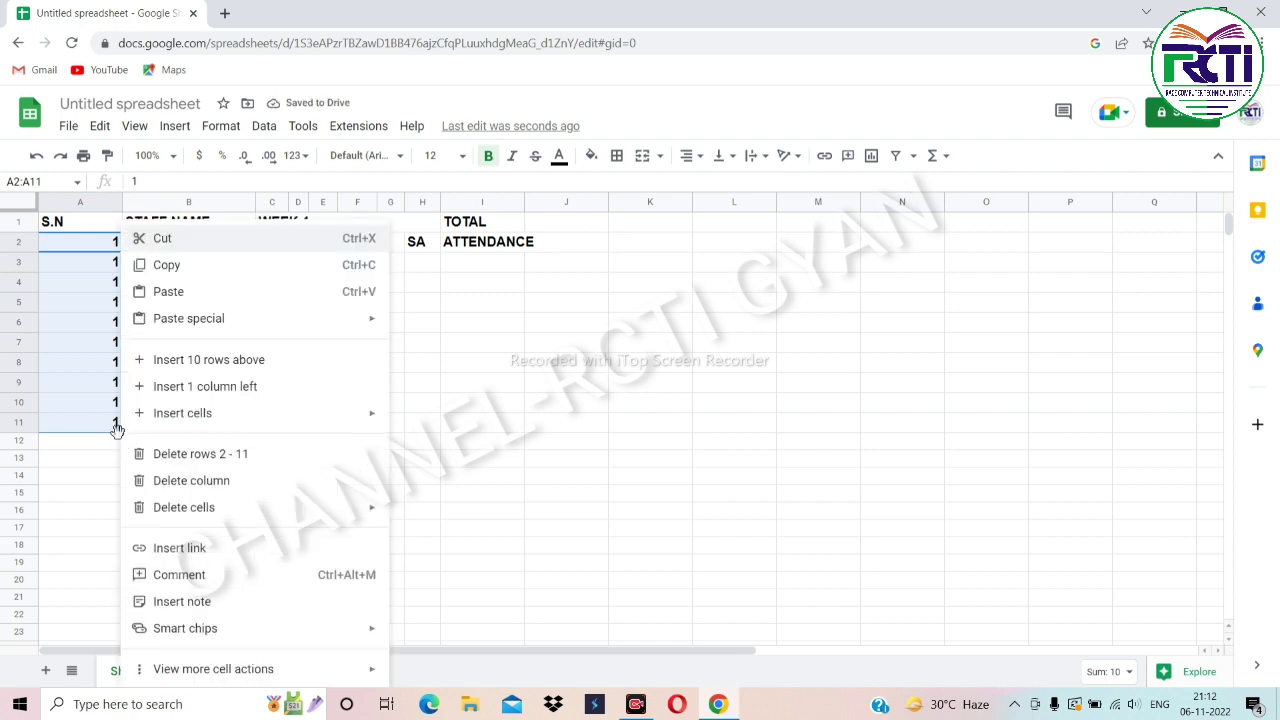
{"action": "left_click", "coordinate": [108, 402]}
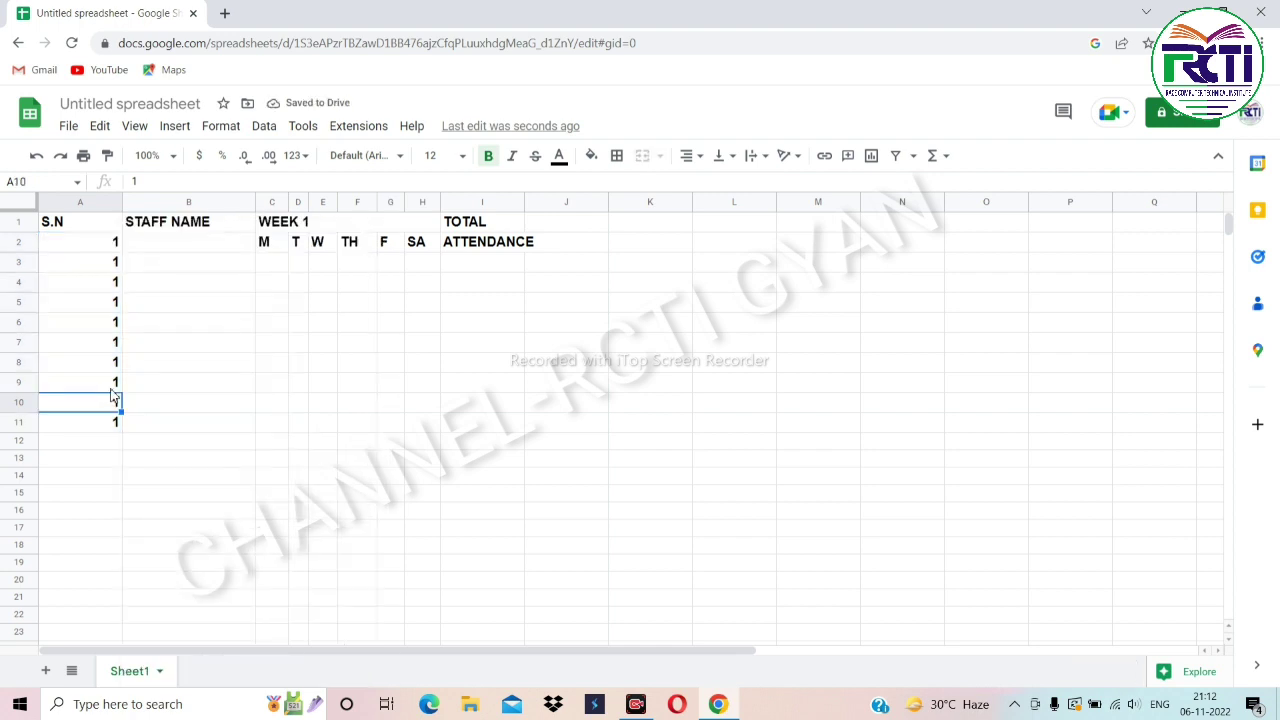
{"action": "key", "text": "ctrl+z"}
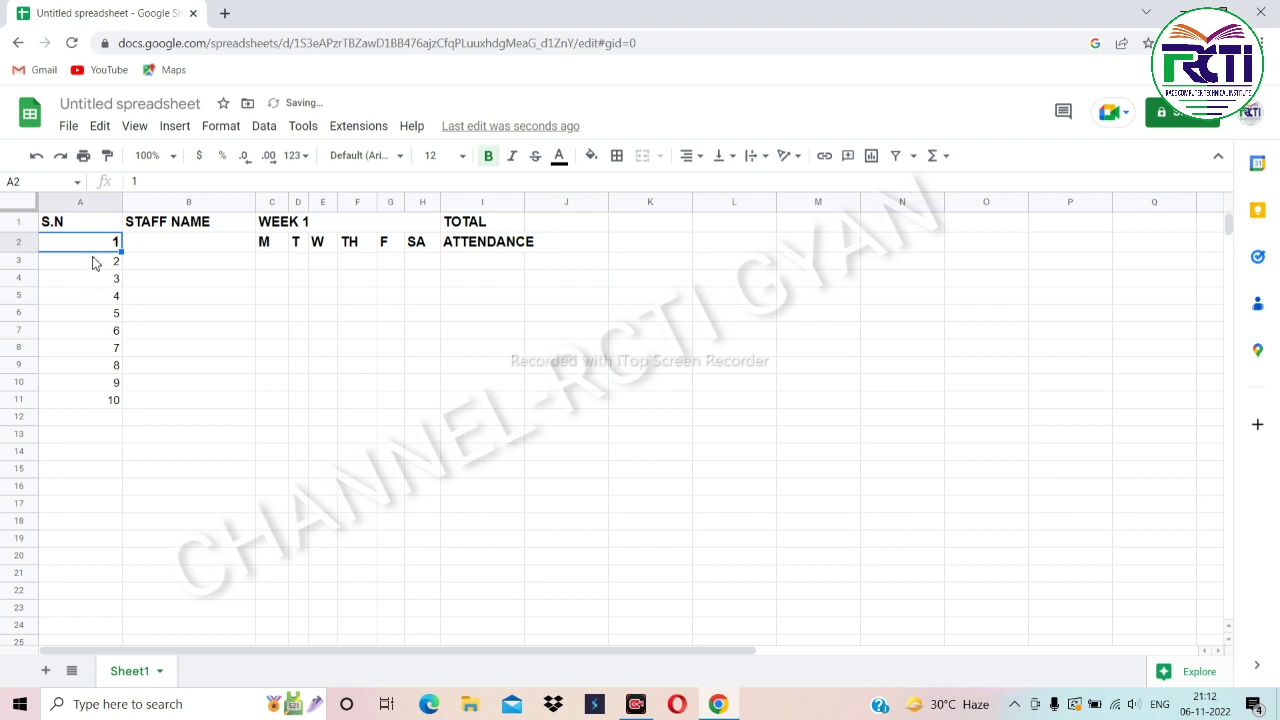
{"action": "key", "text": "shift+Down"}
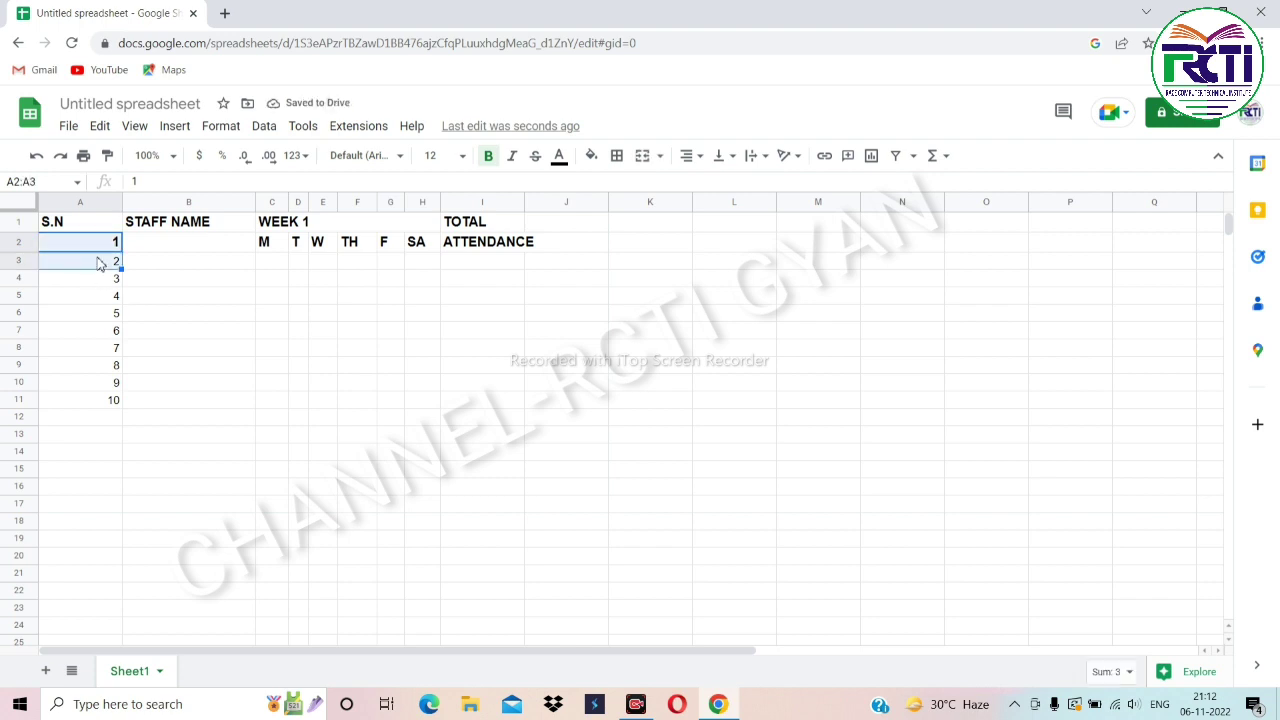
{"action": "key", "text": "shift+Down"}
{"action": "key", "text": "shift+Down"}
{"action": "key", "text": "shift+Down"}
{"action": "key", "text": "shift+Down"}
{"action": "key", "text": "shift+Down"}
{"action": "key", "text": "shift+Down"}
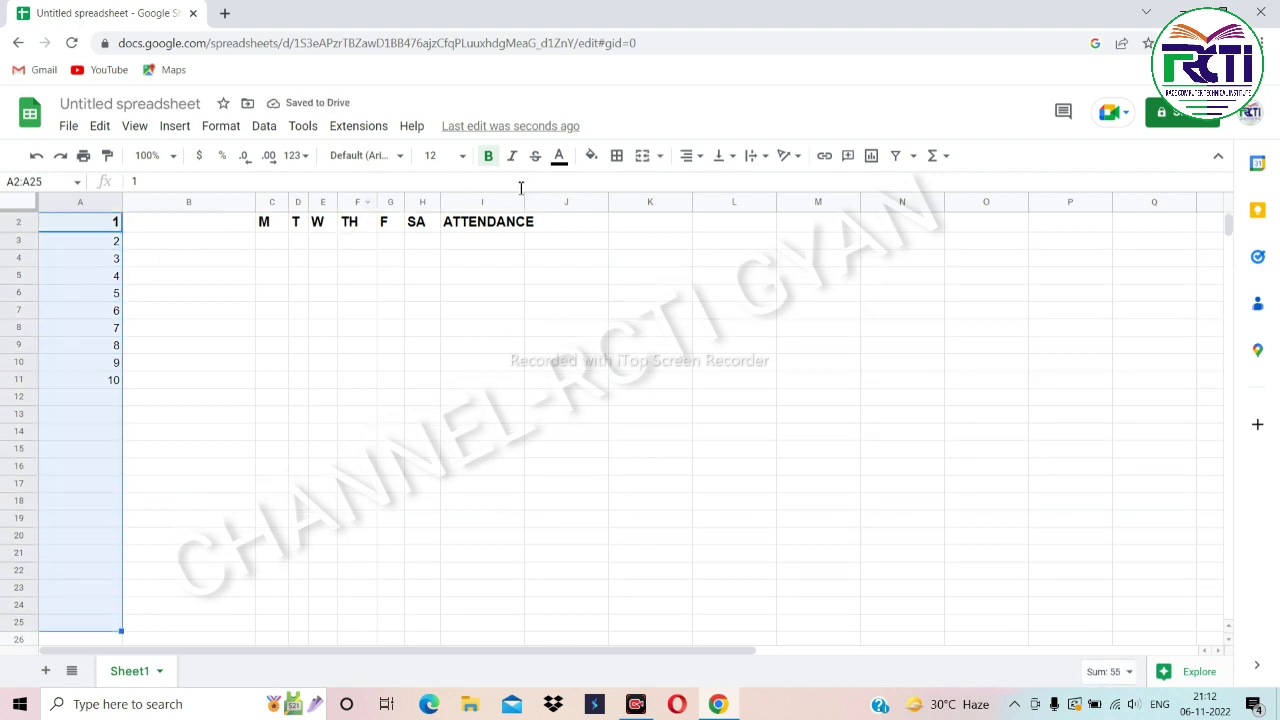
Format the column A serial numbers as bold, size 14.
{"action": "left_click", "coordinate": [488, 160]}
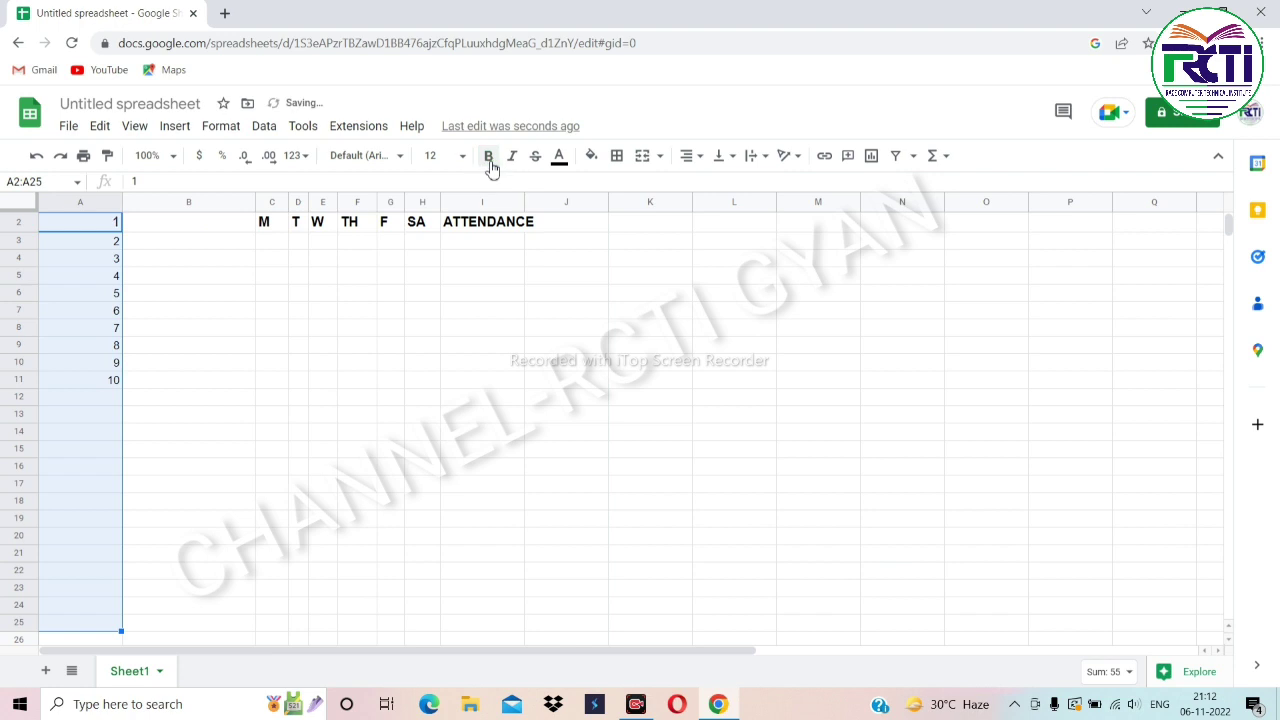
{"action": "left_click", "coordinate": [466, 160]}
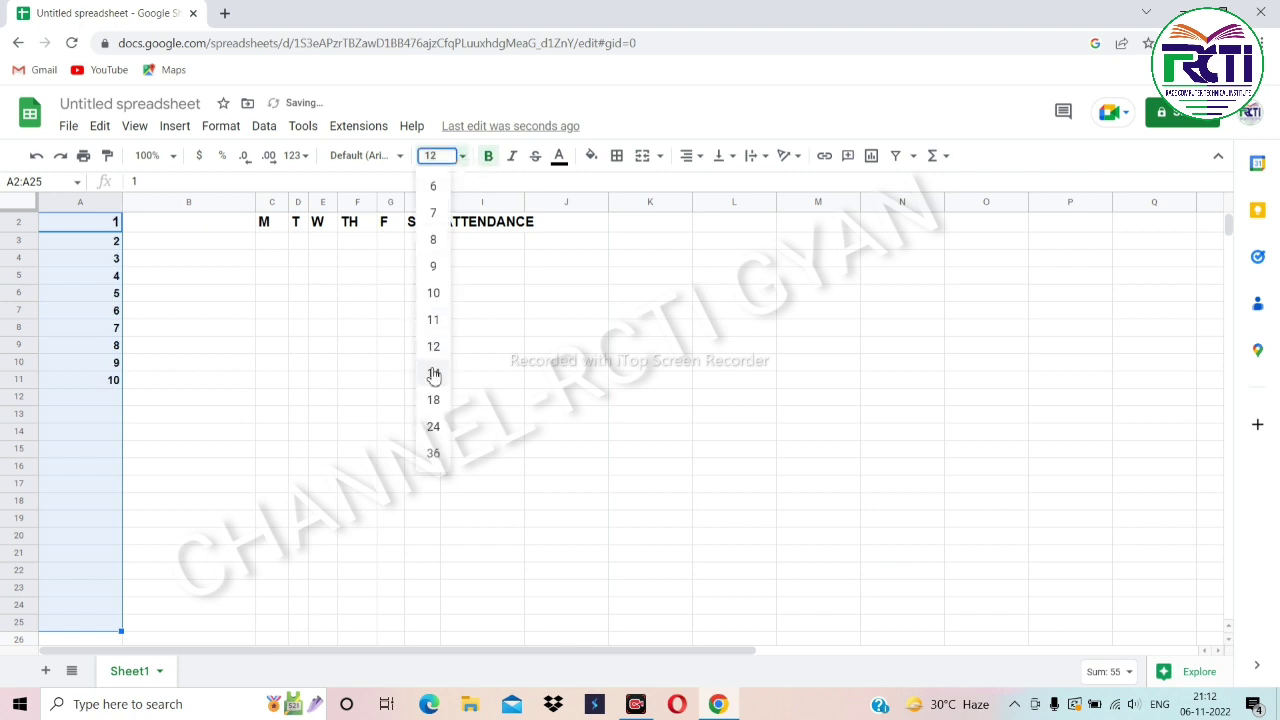
{"action": "left_click", "coordinate": [434, 372]}
{"action": "left_click", "coordinate": [210, 252]}
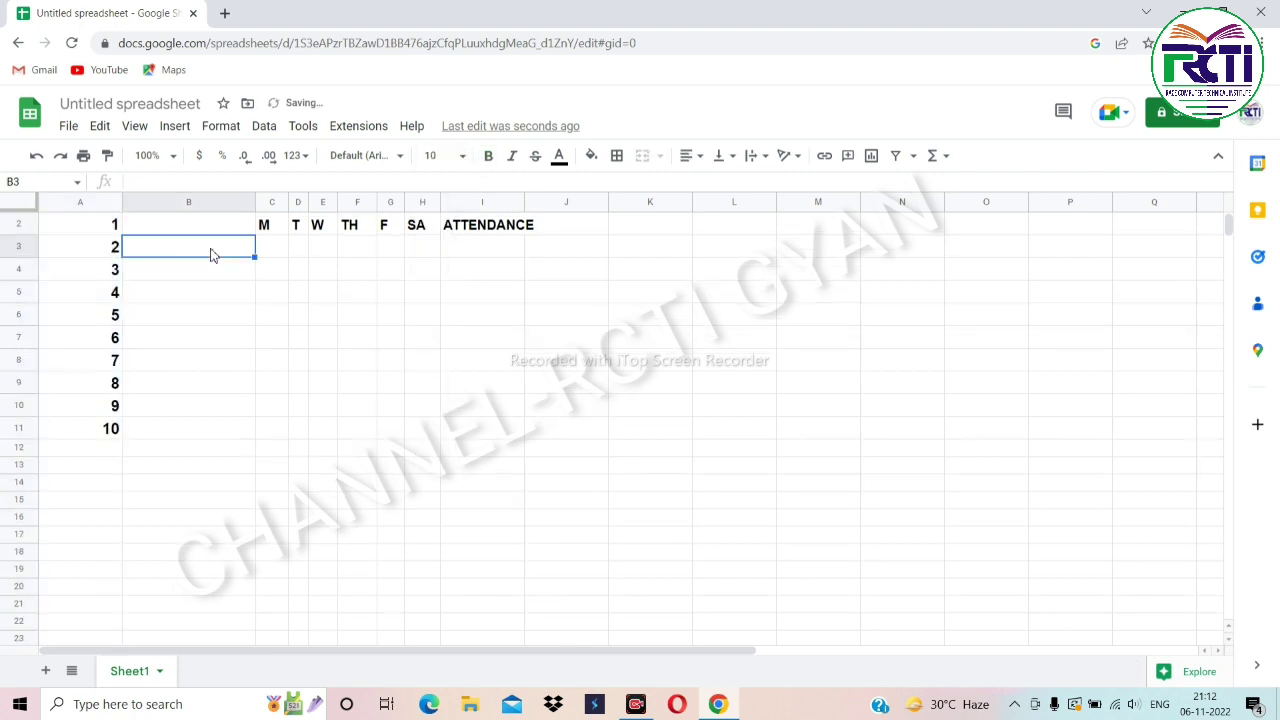
{"action": "scroll", "coordinate": [211, 254], "scroll_direction": "up", "scroll_amount": 1}
{"action": "left_click", "coordinate": [210, 252]}
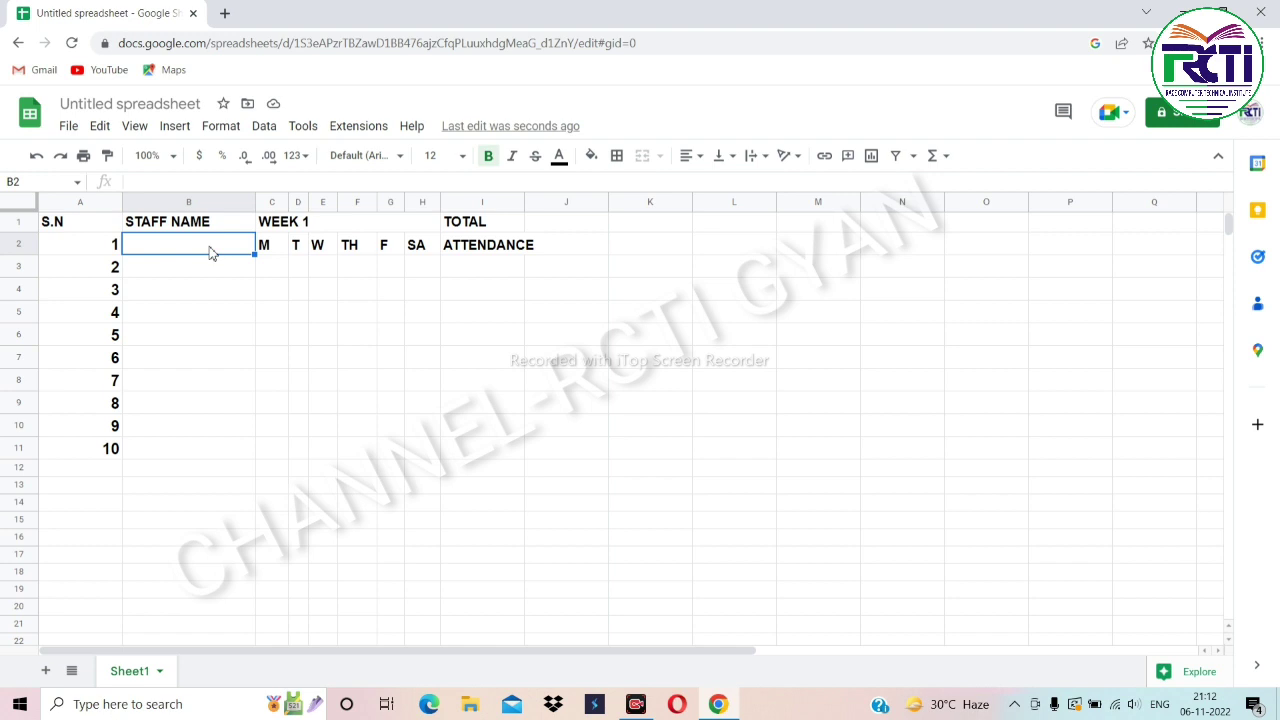
Enter ANAS, IMRAN, RAHUL, VINAY and DINESH down the STAFF NAME column.
{"action": "type", "text": "ANAS"}
{"action": "key", "text": "Return"}
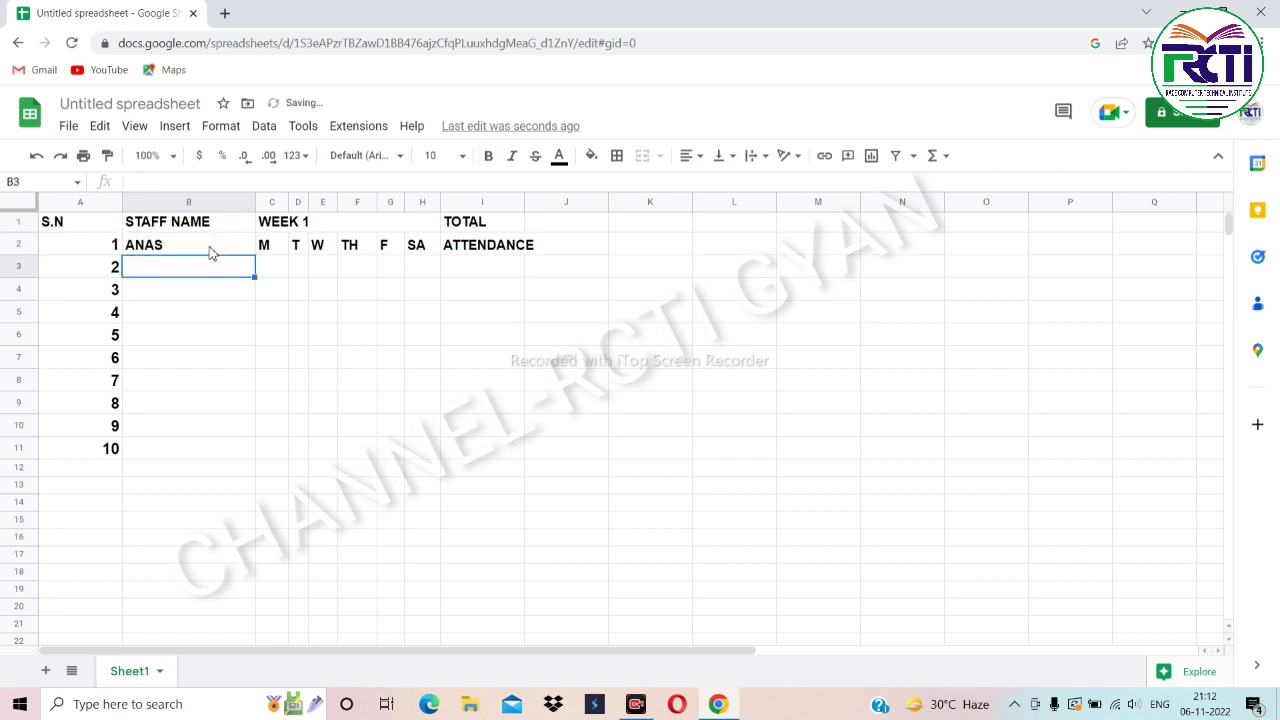
{"action": "type", "text": "IMRAN"}
{"action": "key", "text": "Return"}
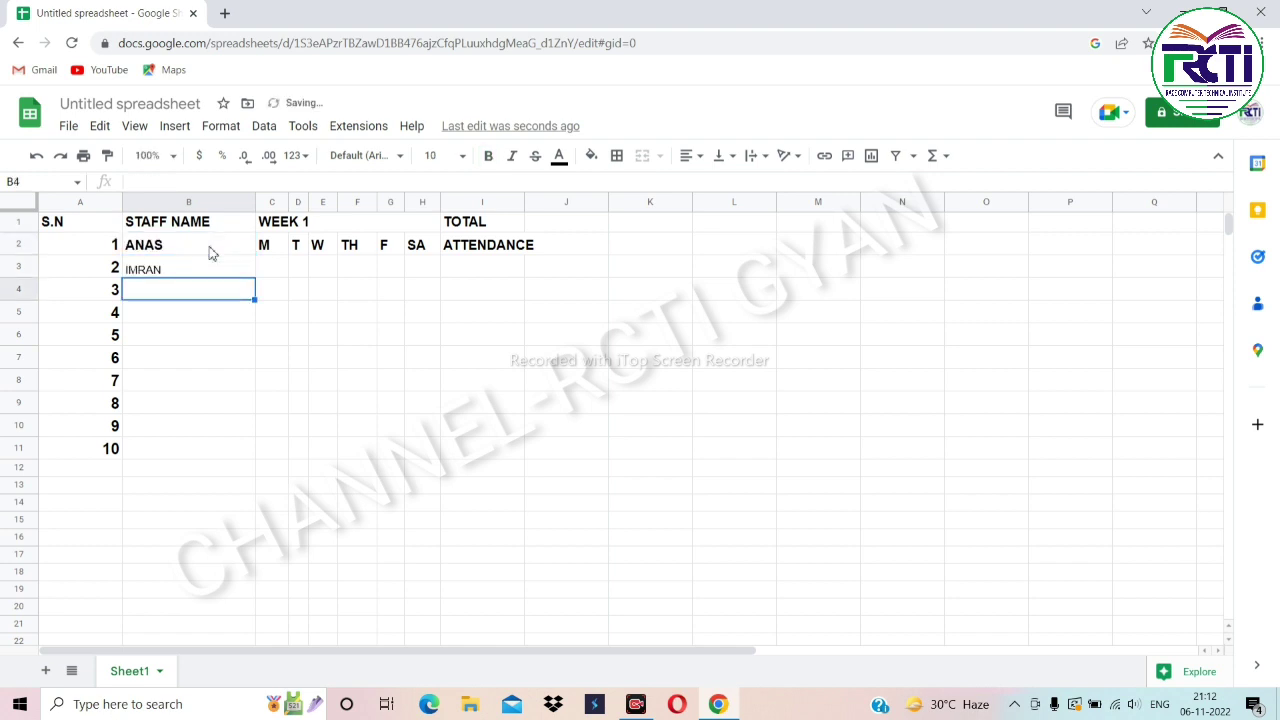
{"action": "type", "text": "RAHUL"}
{"action": "key", "text": "Return"}
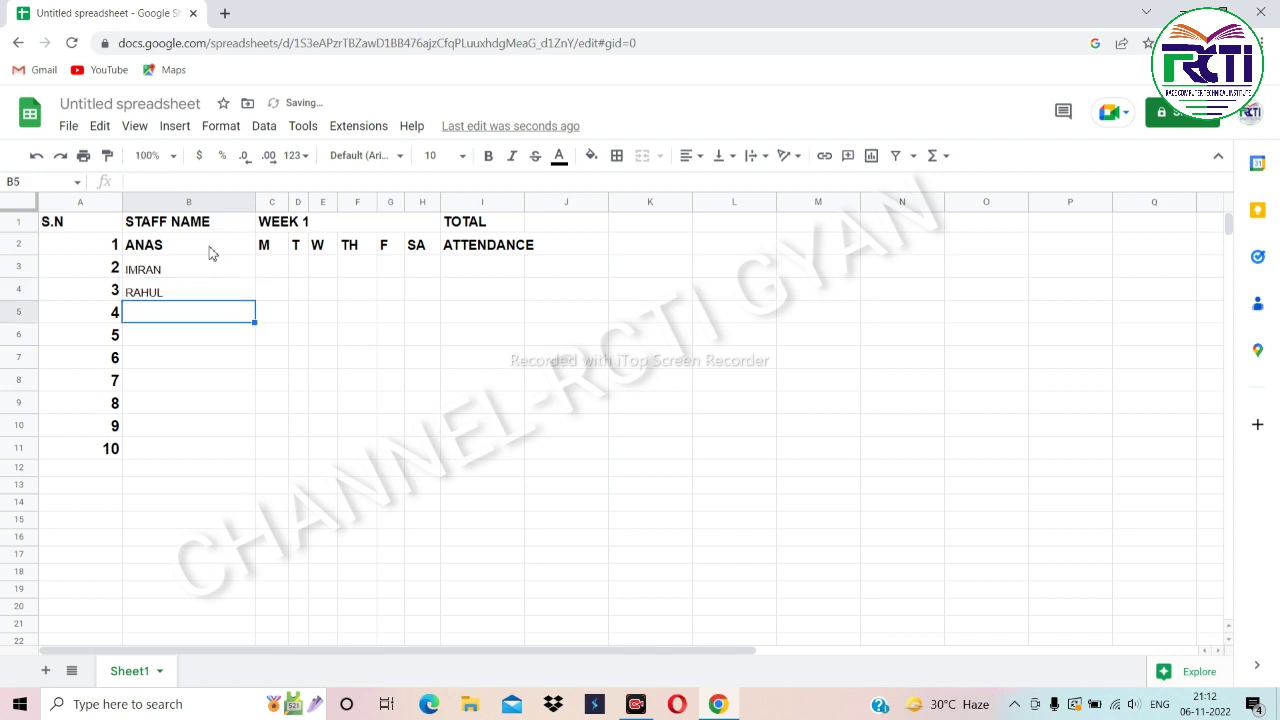
{"action": "type", "text": "VINAY"}
{"action": "key", "text": "Return"}
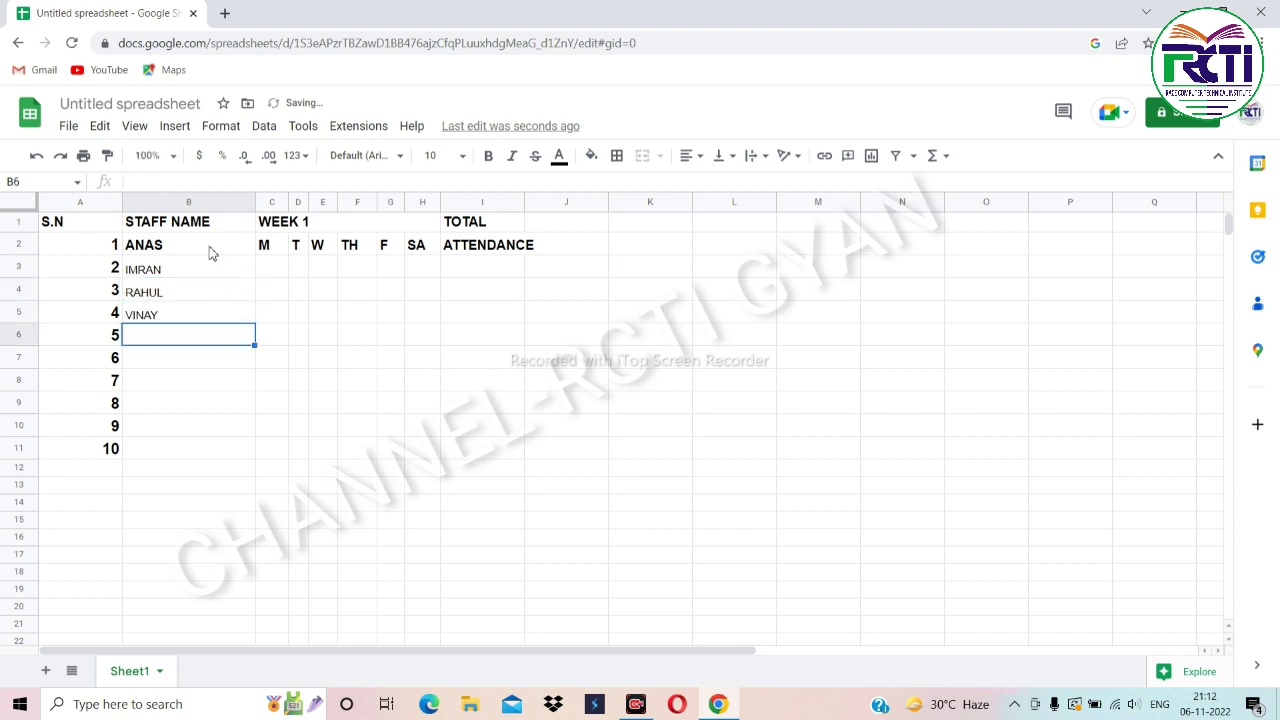
{"action": "type", "text": "DINESH"}
{"action": "key", "text": "Return"}
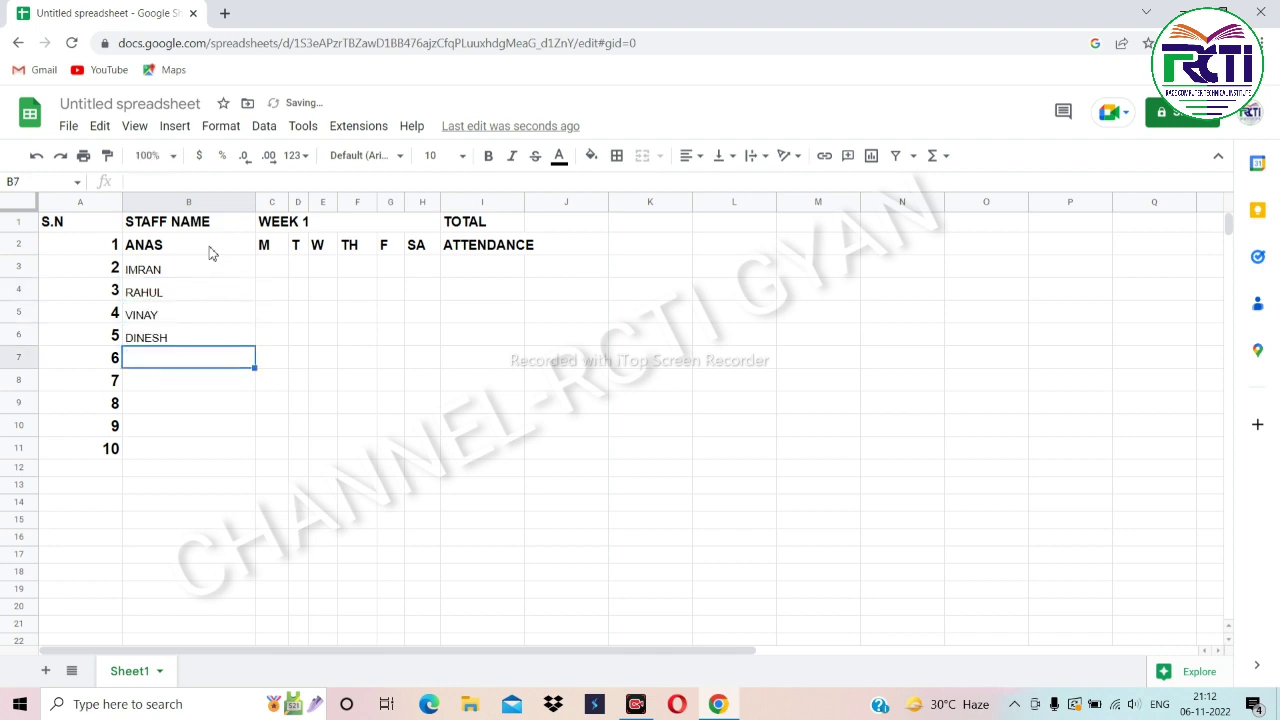
Add MONU, SONU, RAMESH, the ninth name and FAIZ to finish the roster in B11.
{"action": "type", "text": "NO"}
{"action": "key", "text": "BackSpace"}
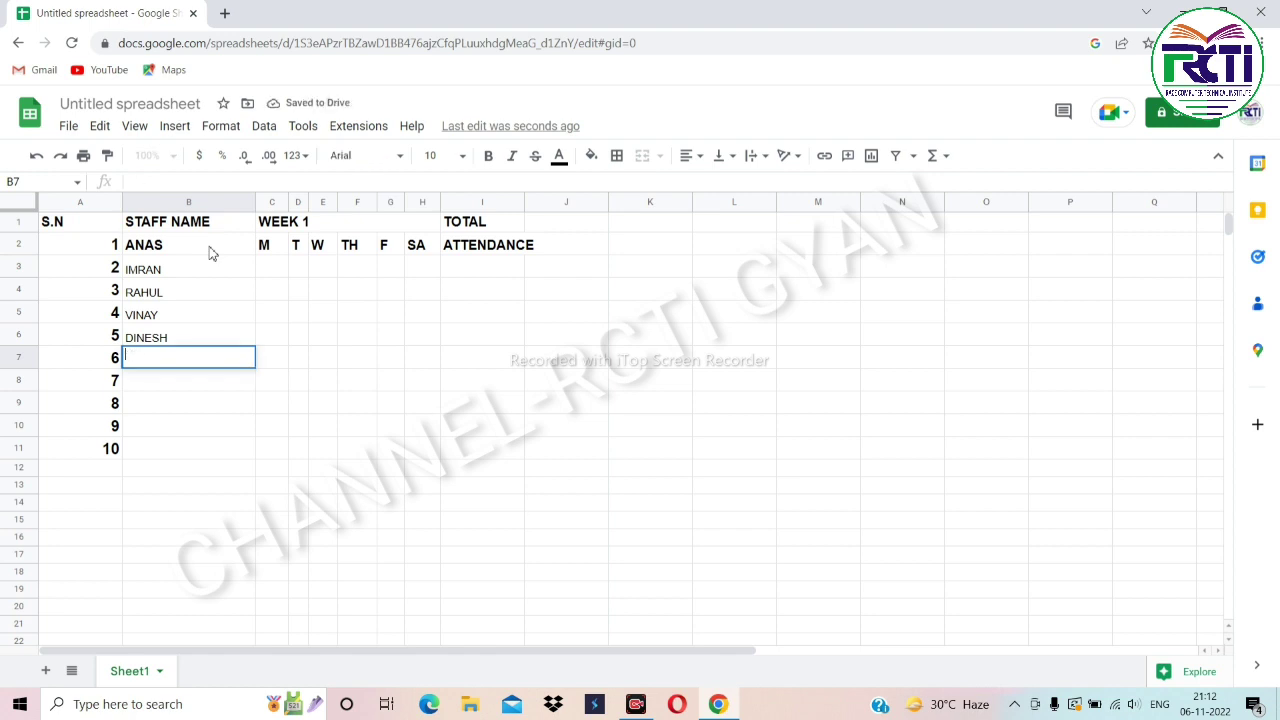
{"action": "type", "text": "ONU"}
{"action": "key", "text": "Return"}
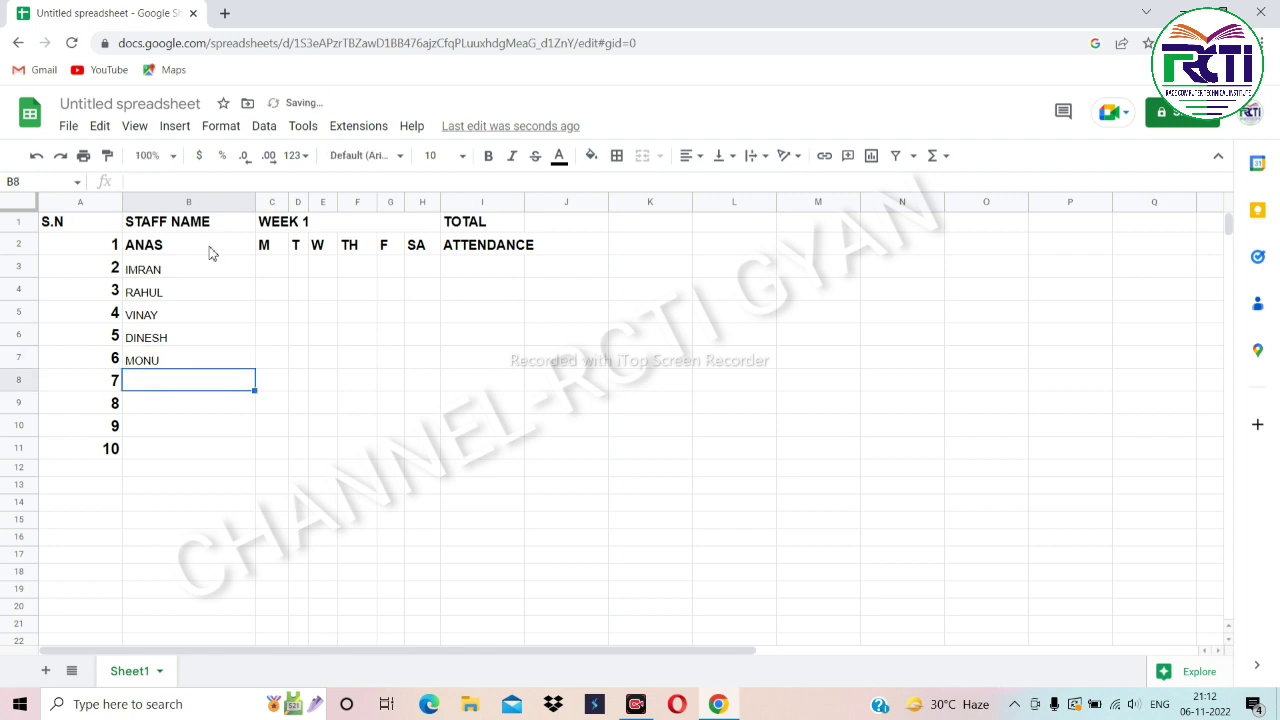
{"action": "type", "text": "SONU"}
{"action": "key", "text": "Return"}
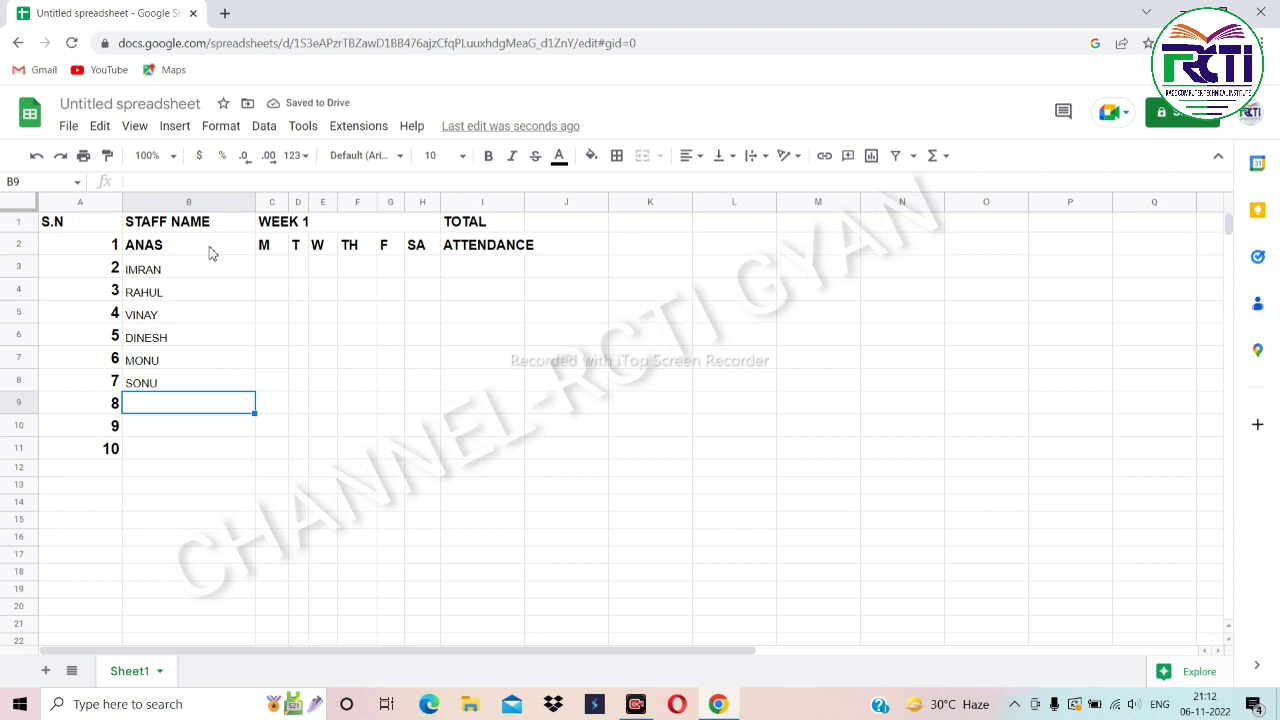
{"action": "type", "text": "RAMESH"}
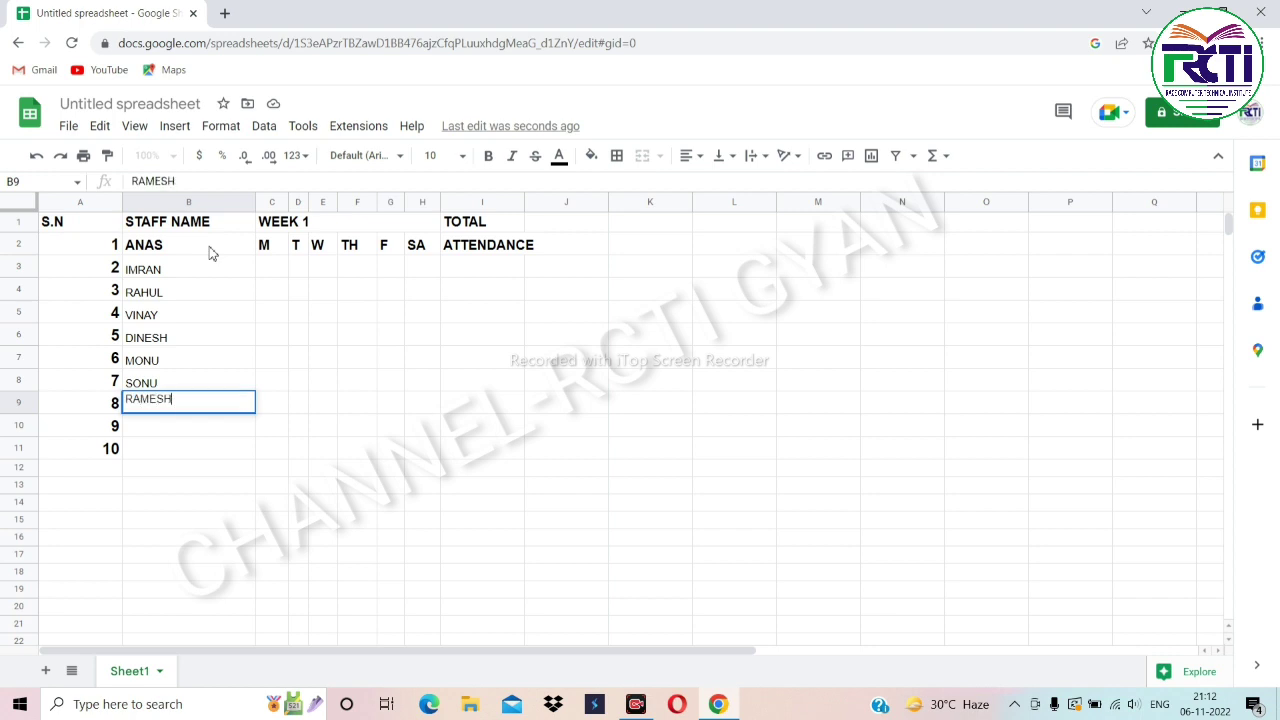
{"action": "key", "text": "Return"}
{"action": "type", "text": "KAIF"}
{"action": "key", "text": "Return"}
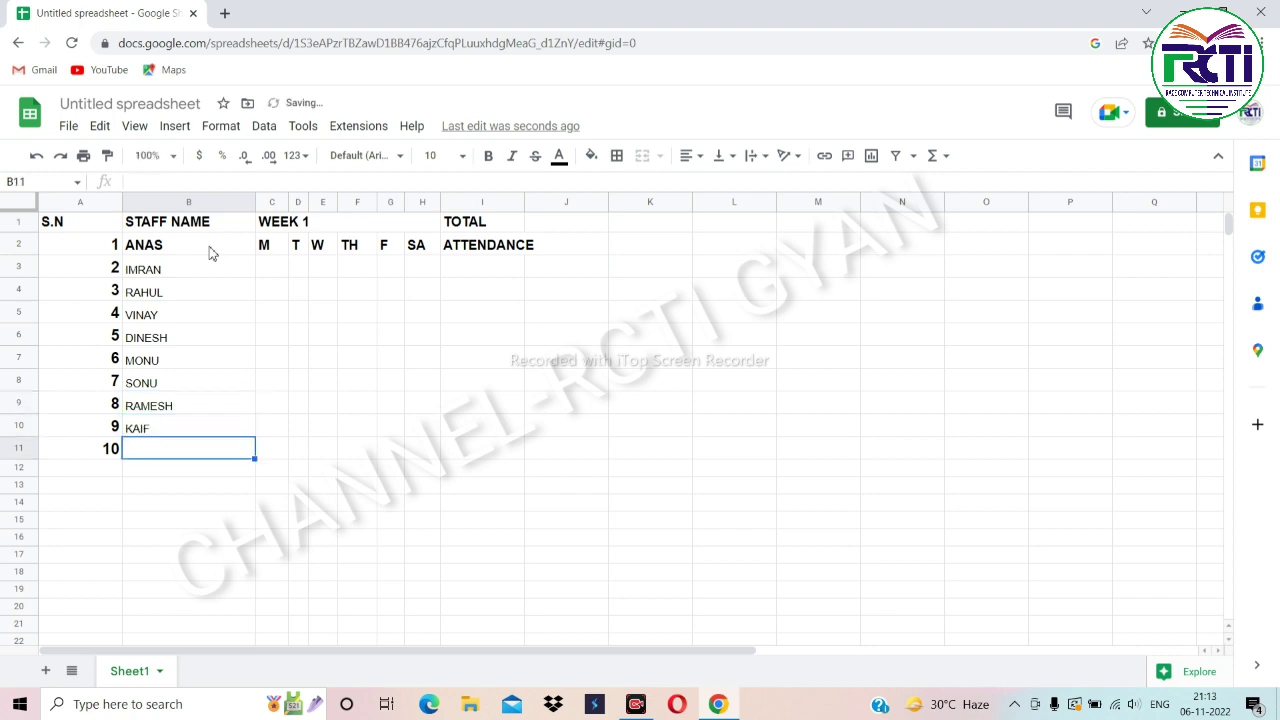
{"action": "type", "text": "FAIZ"}
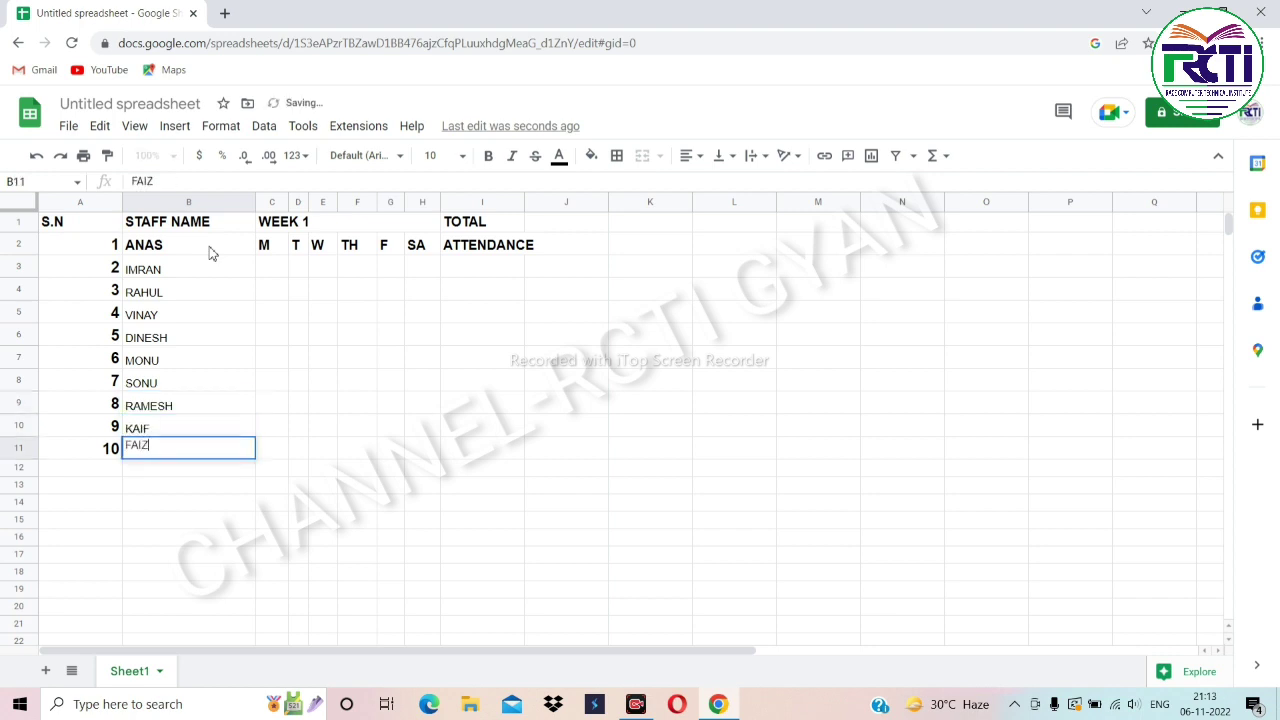
{"action": "key", "text": "Return"}
Make the names IMRAN through FAIZ in B3:B11 bold at font size 14.
{"action": "left_click", "coordinate": [199, 272]}
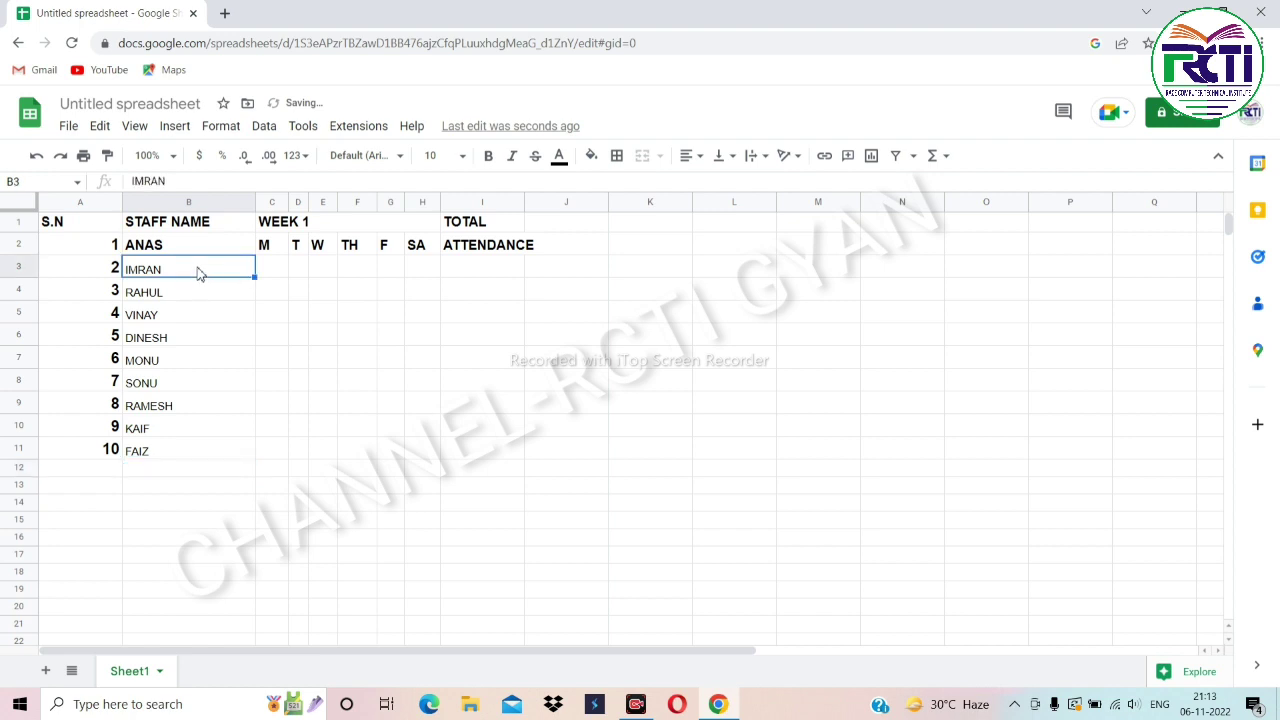
{"action": "key", "text": "shift+Down"}
{"action": "key", "text": "shift+Down"}
{"action": "key", "text": "shift+Down"}
{"action": "key", "text": "shift+Down"}
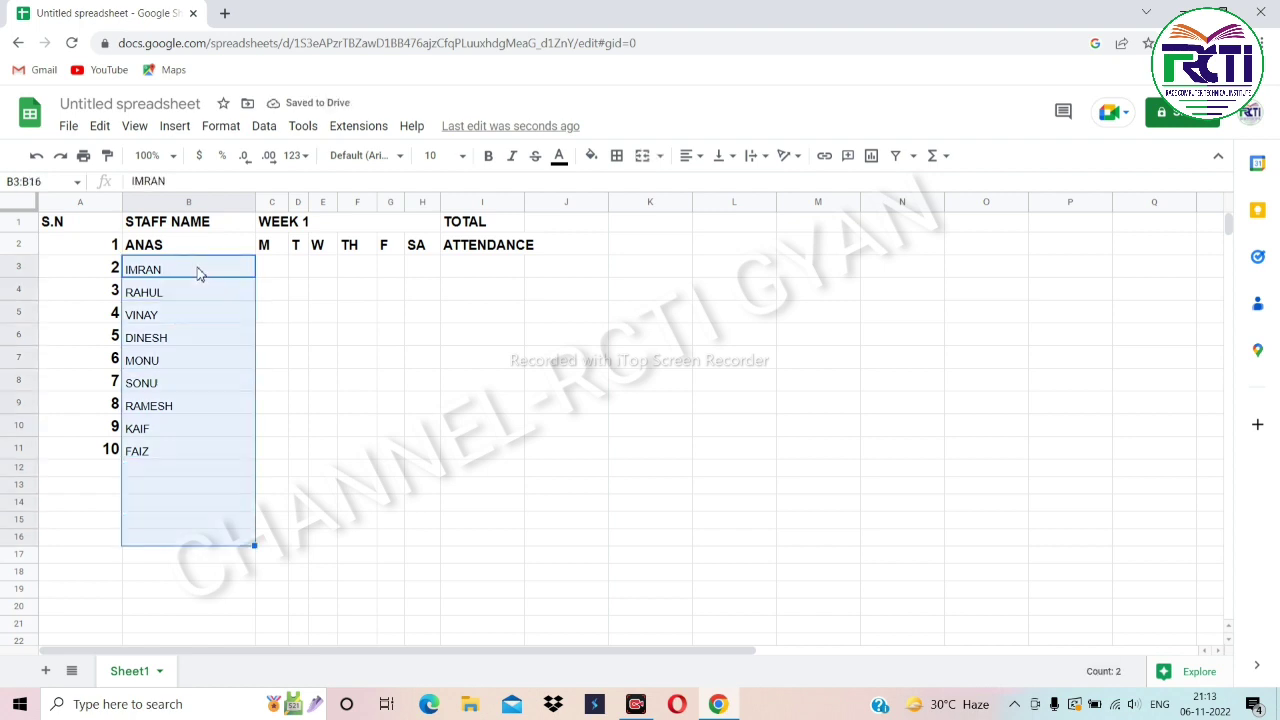
{"action": "key", "text": "shift+Down"}
{"action": "key", "text": "shift+Down"}
{"action": "key", "text": "shift+Down"}
{"action": "key", "text": "shift+Up"}
{"action": "key", "text": "shift+Up"}
{"action": "key", "text": "shift+Up"}
{"action": "key", "text": "shift+Up"}
{"action": "key", "text": "shift+Up"}
{"action": "key", "text": "shift+Up"}
{"action": "key", "text": "shift+Up"}
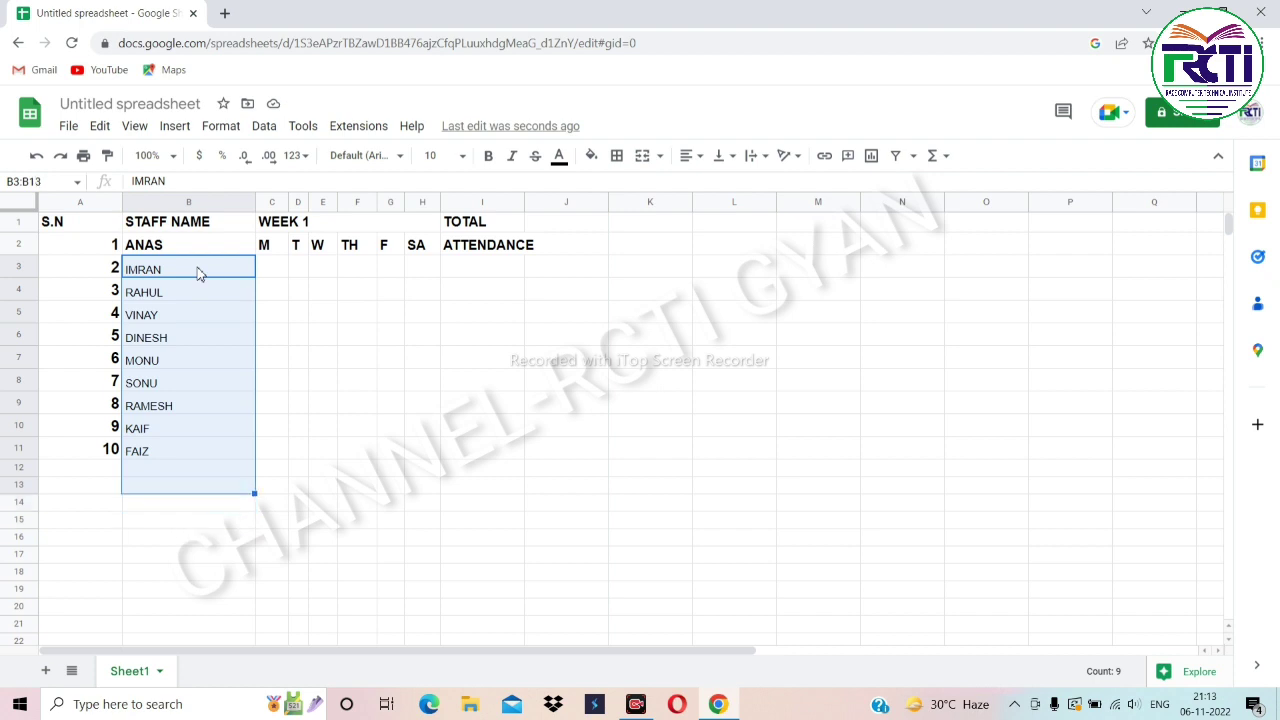
{"action": "key", "text": "shift+Up"}
{"action": "key", "text": "shift+Up"}
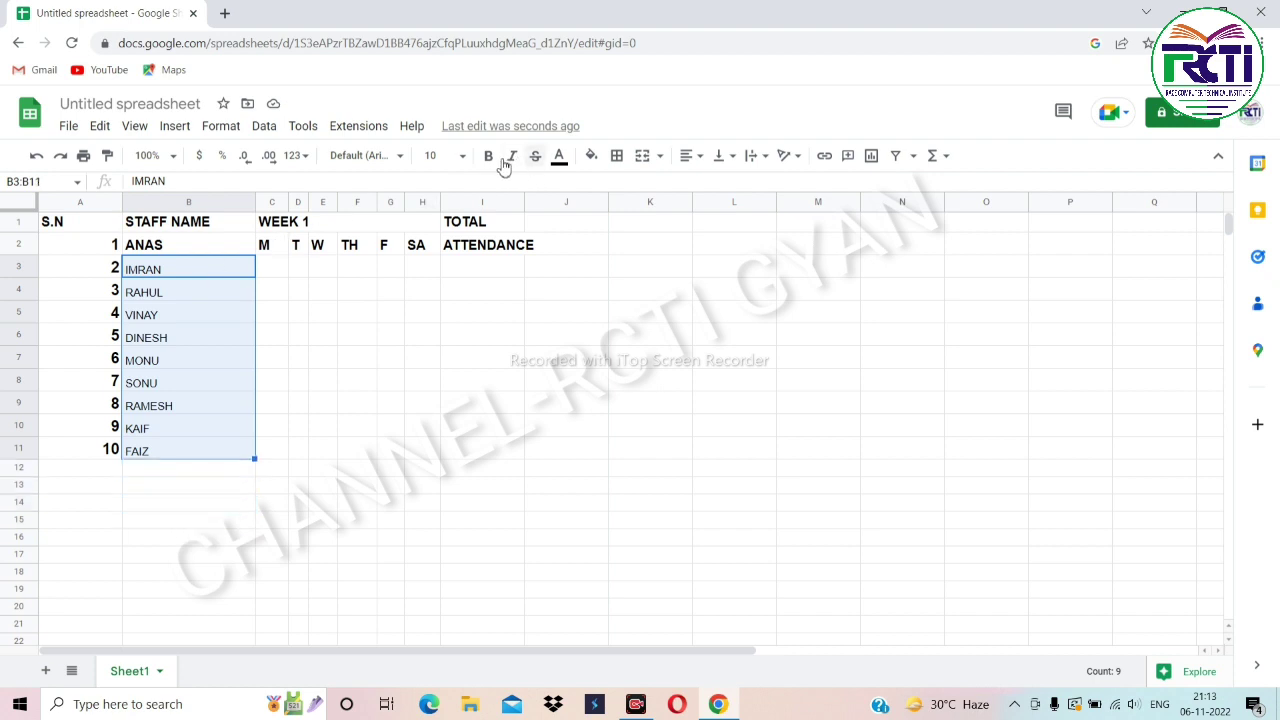
{"action": "left_click", "coordinate": [490, 158]}
{"action": "left_click", "coordinate": [488, 160]}
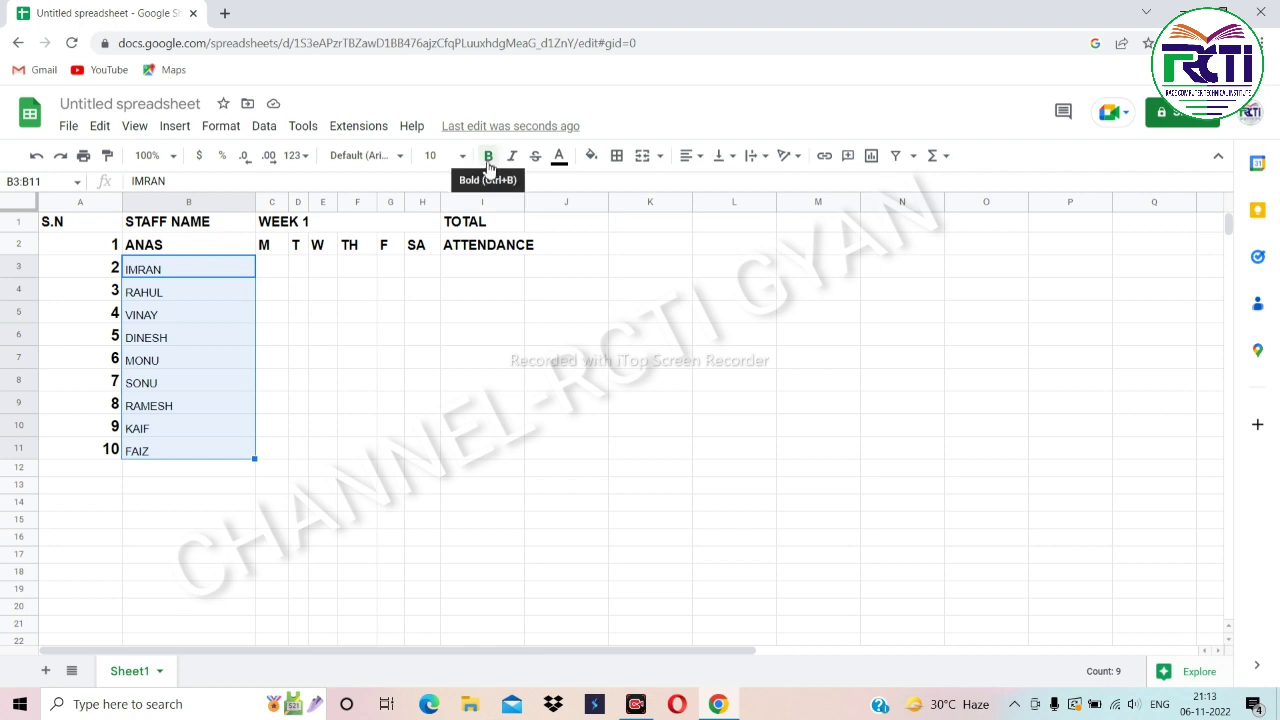
{"action": "left_click", "coordinate": [462, 156]}
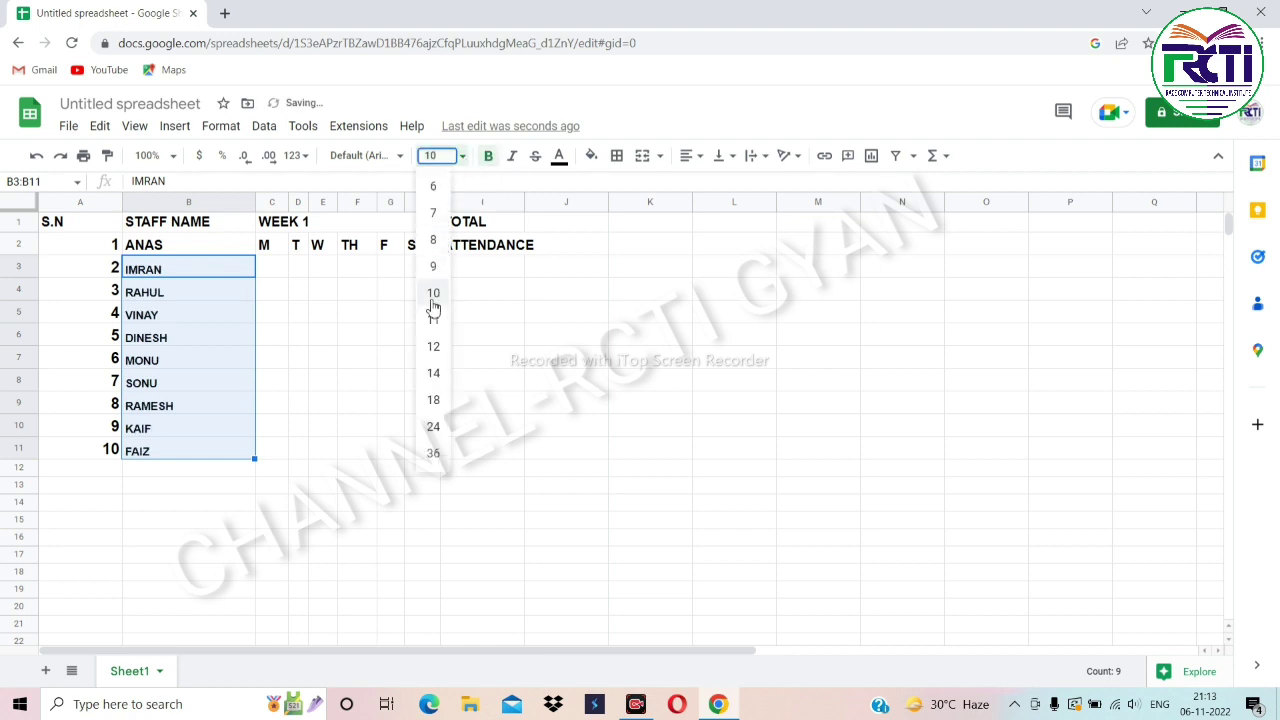
{"action": "left_click", "coordinate": [435, 372]}
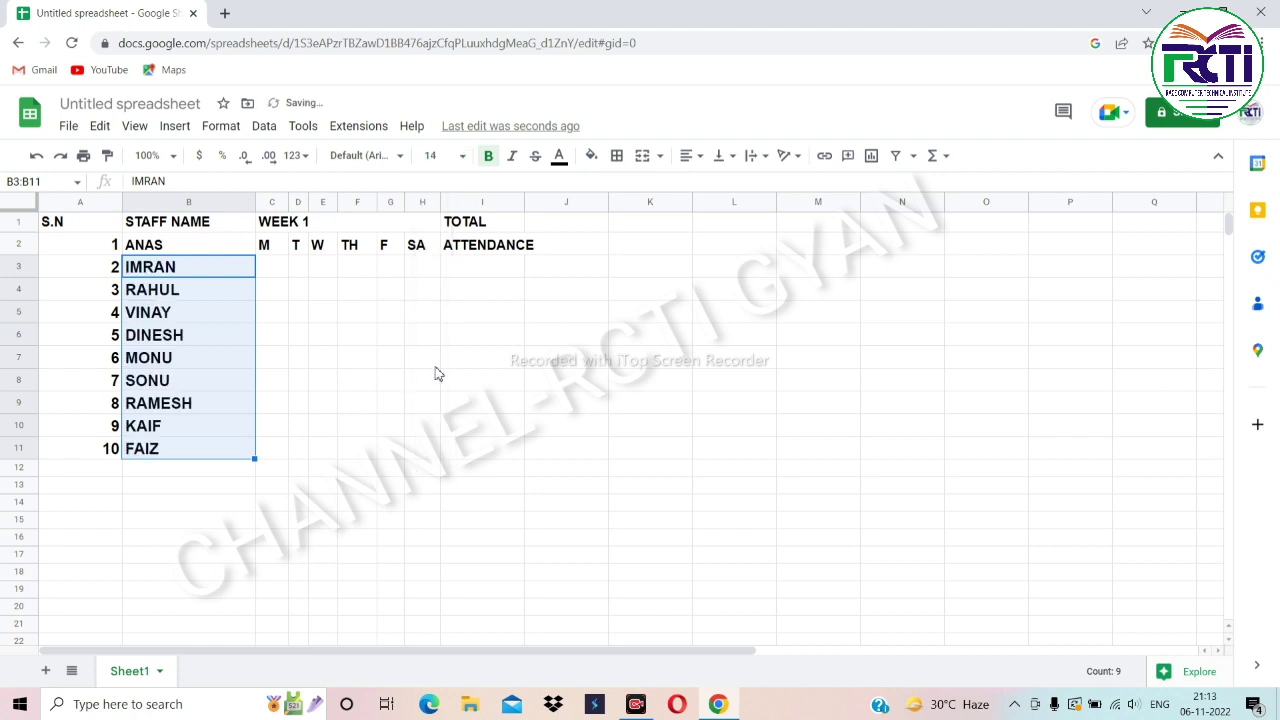
{"action": "left_click", "coordinate": [279, 270]}
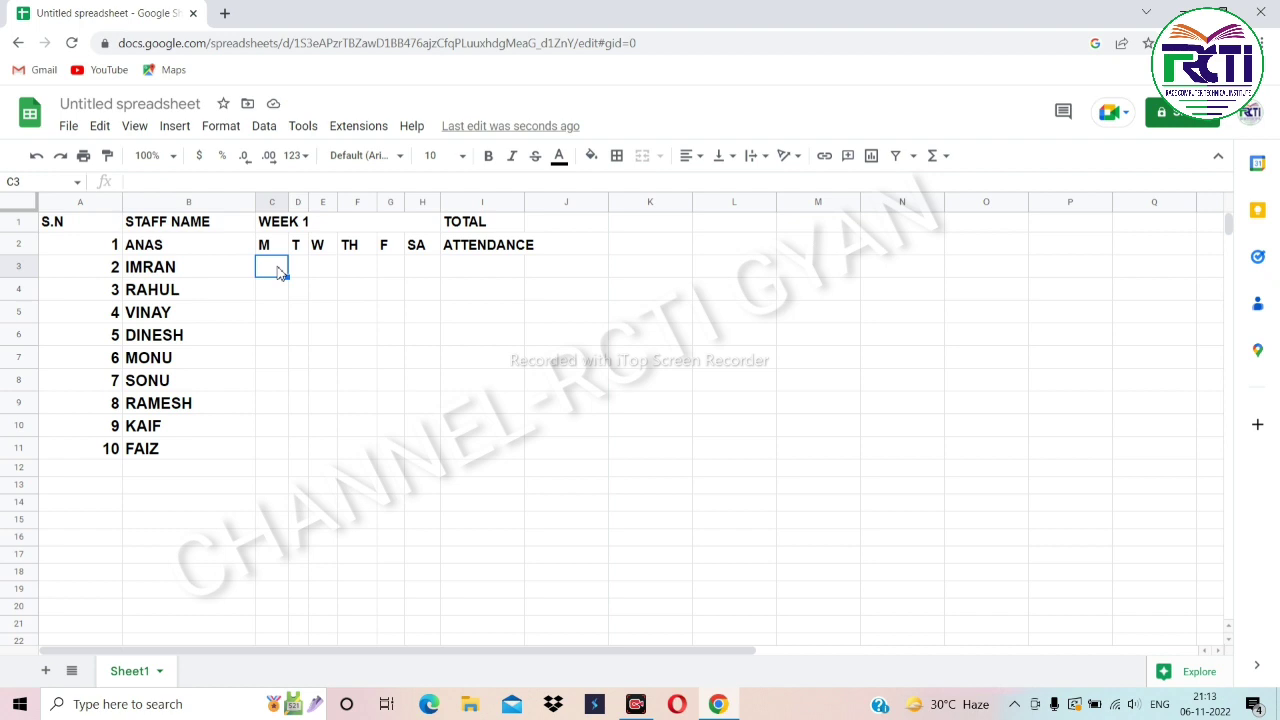
Fill C3:H11 with unticked checkboxes for every staff member's M to SA days.
{"action": "type", "text": "P"}
{"action": "key", "text": "Tab"}
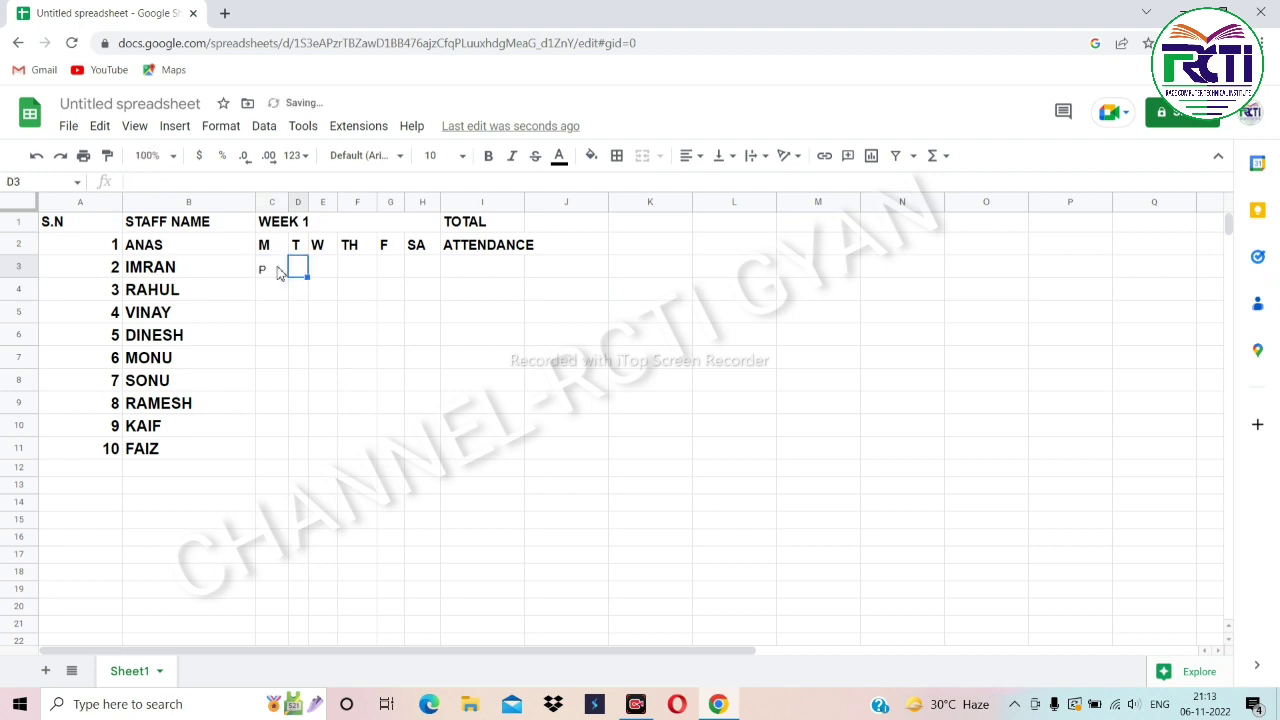
{"action": "key", "text": "ctrl+z"}
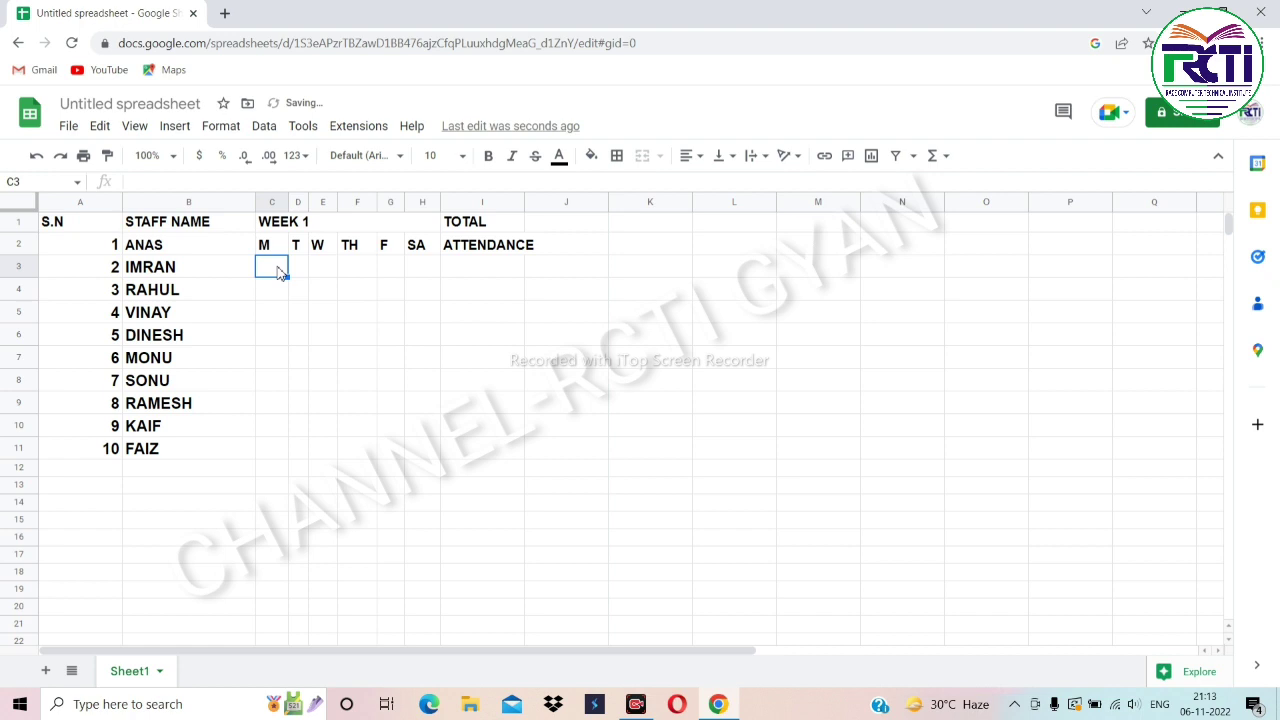
{"action": "key", "text": "shift+Down"}
{"action": "key", "text": "shift+Down"}
{"action": "key", "text": "shift+Down"}
{"action": "key", "text": "shift+Down"}
{"action": "key", "text": "shift+Down"}
{"action": "key", "text": "shift+Down"}
{"action": "key", "text": "shift+Down"}
{"action": "key", "text": "shift+Right"}
{"action": "key", "text": "shift+Right"}
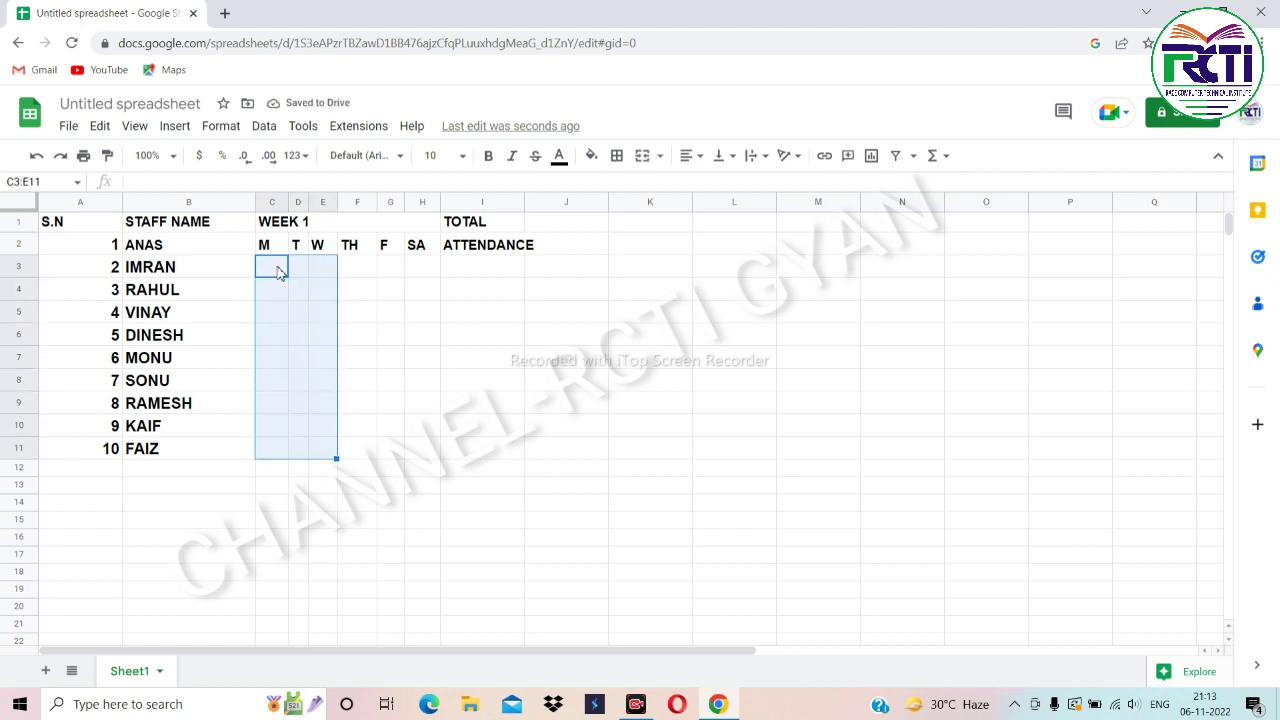
{"action": "key", "text": "shift+Right"}
{"action": "key", "text": "shift+Right"}
{"action": "key", "text": "shift+Right"}
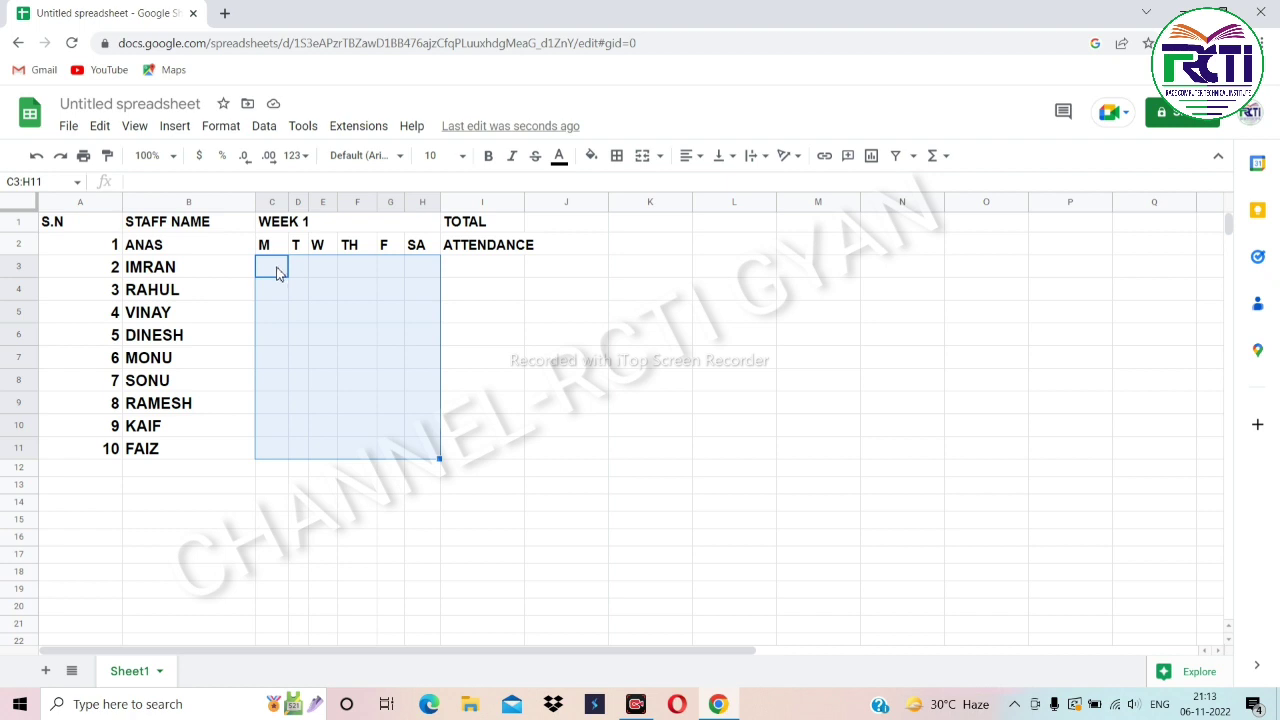
{"action": "left_click", "coordinate": [175, 128]}
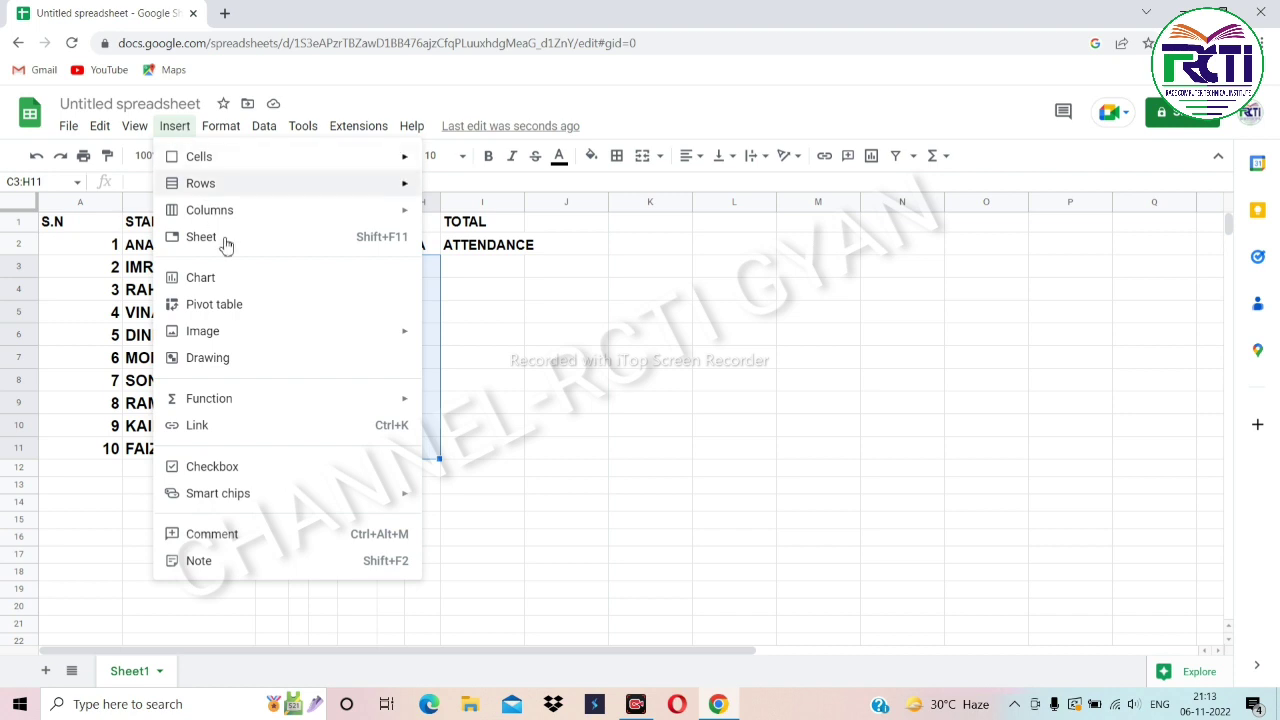
{"action": "left_click", "coordinate": [238, 478]}
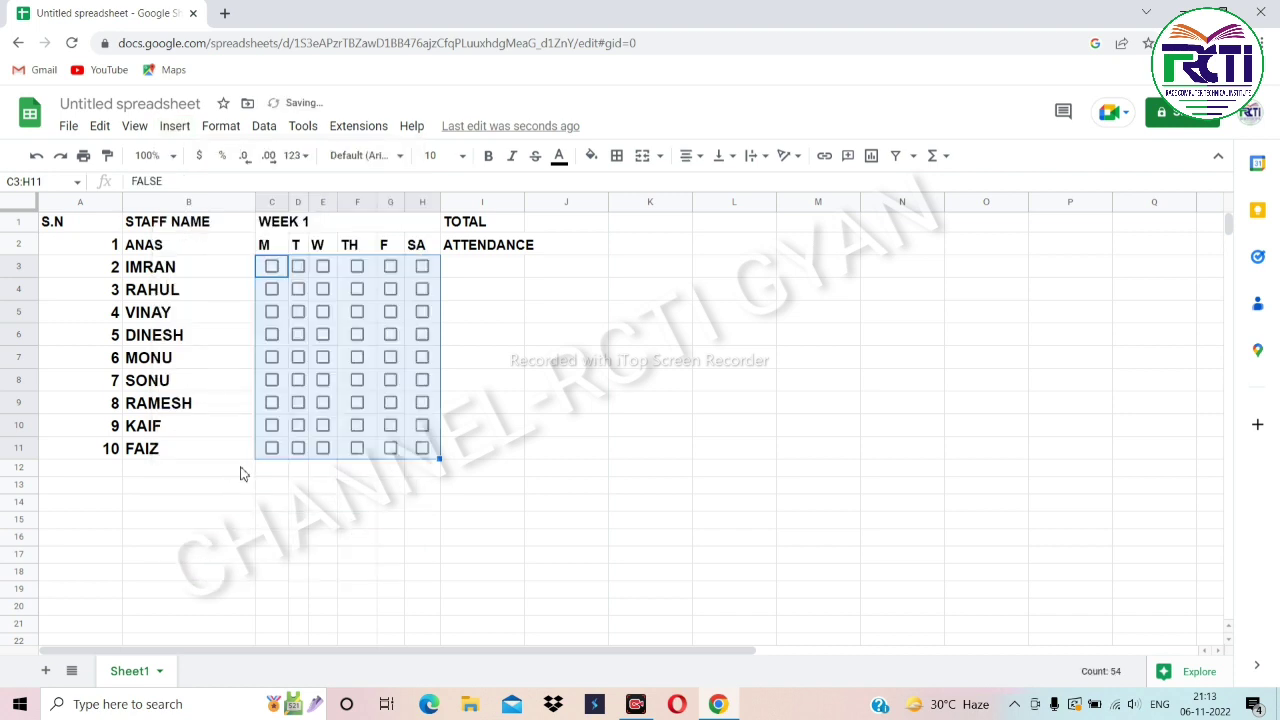
{"action": "left_click", "coordinate": [492, 270]}
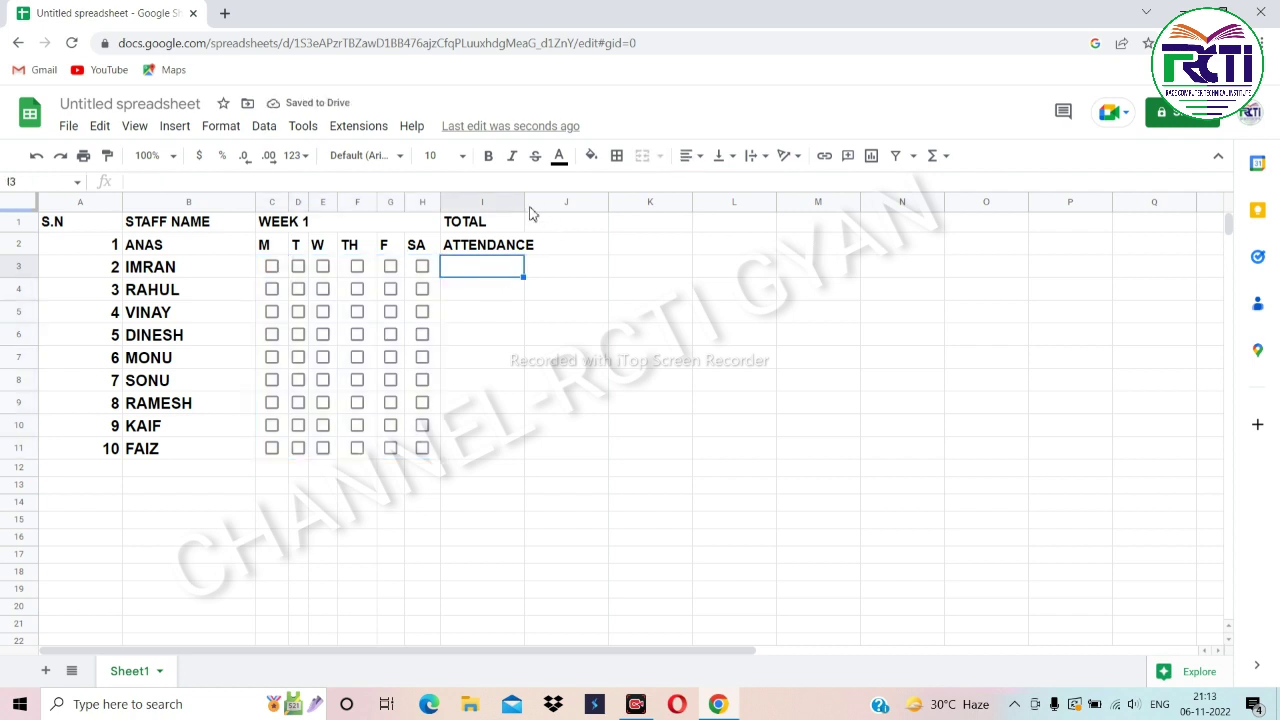
Widen column I and enter =COUNTIF(C3:H3) in I3 for IMRAN's total attendance.
{"action": "left_click_drag", "start_coordinate": [525, 202], "coordinate": [545, 203]}
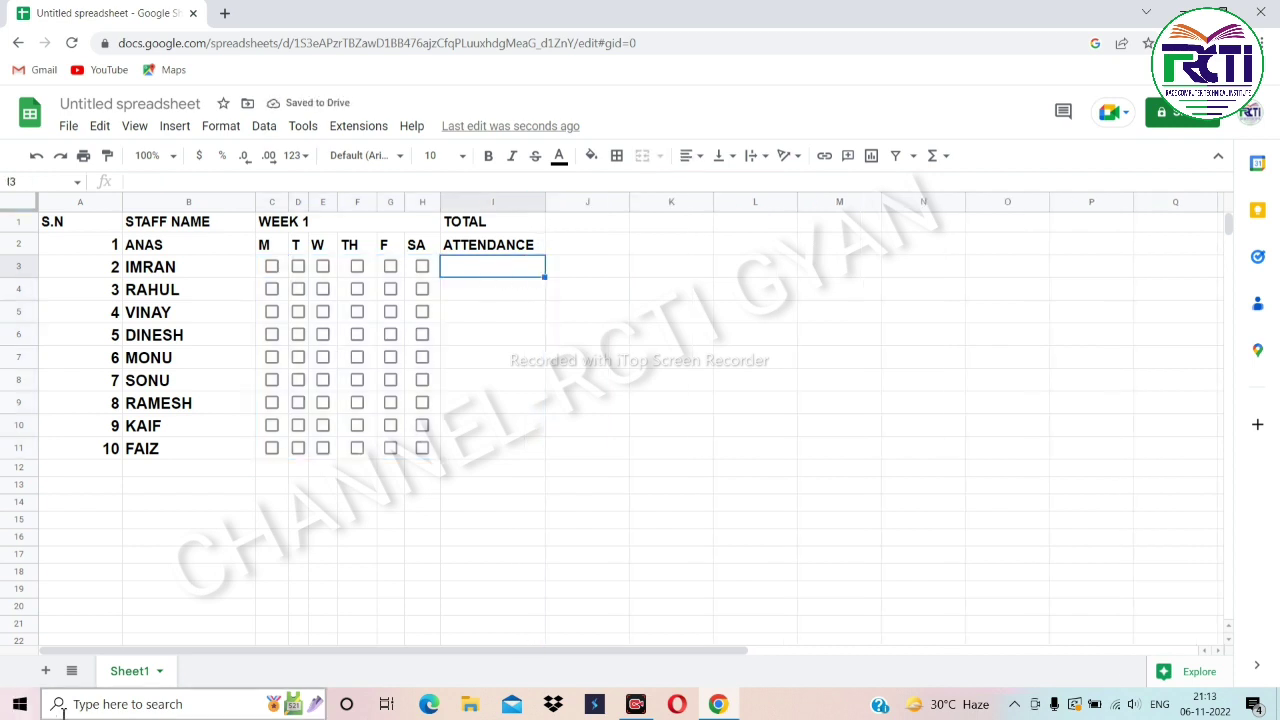
{"action": "type", "text": "="}
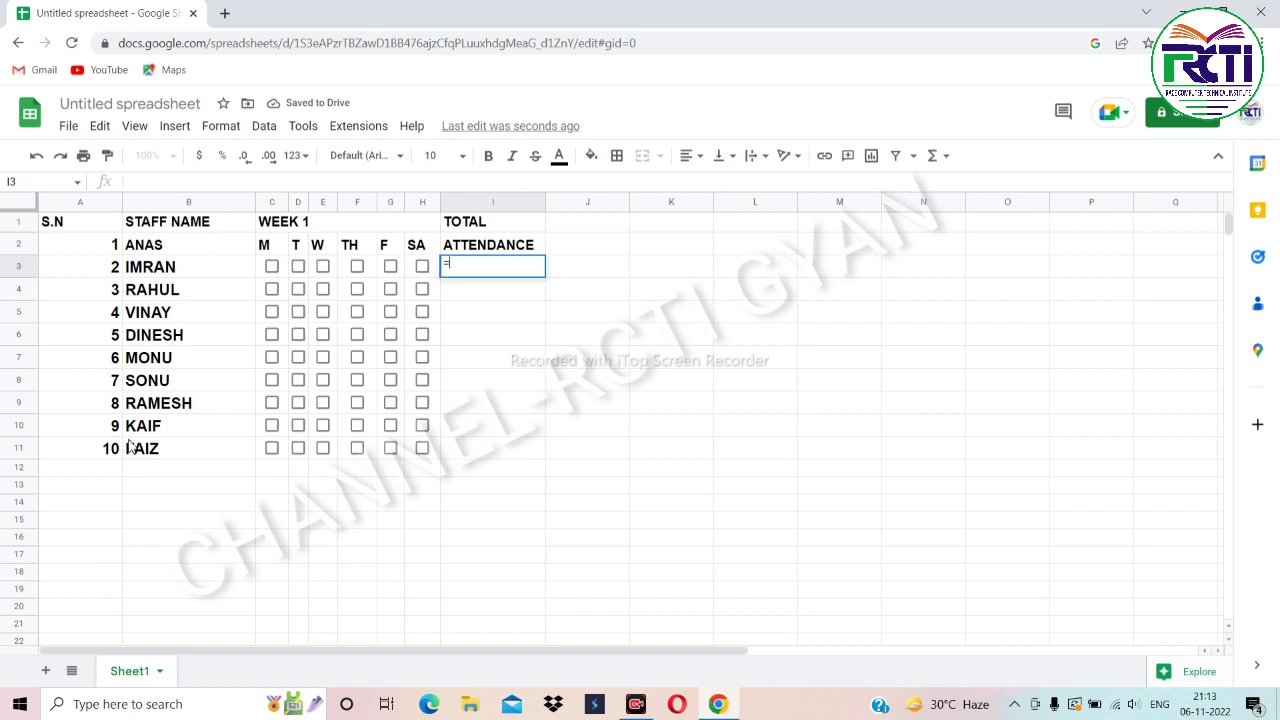
{"action": "type", "text": "COU"}
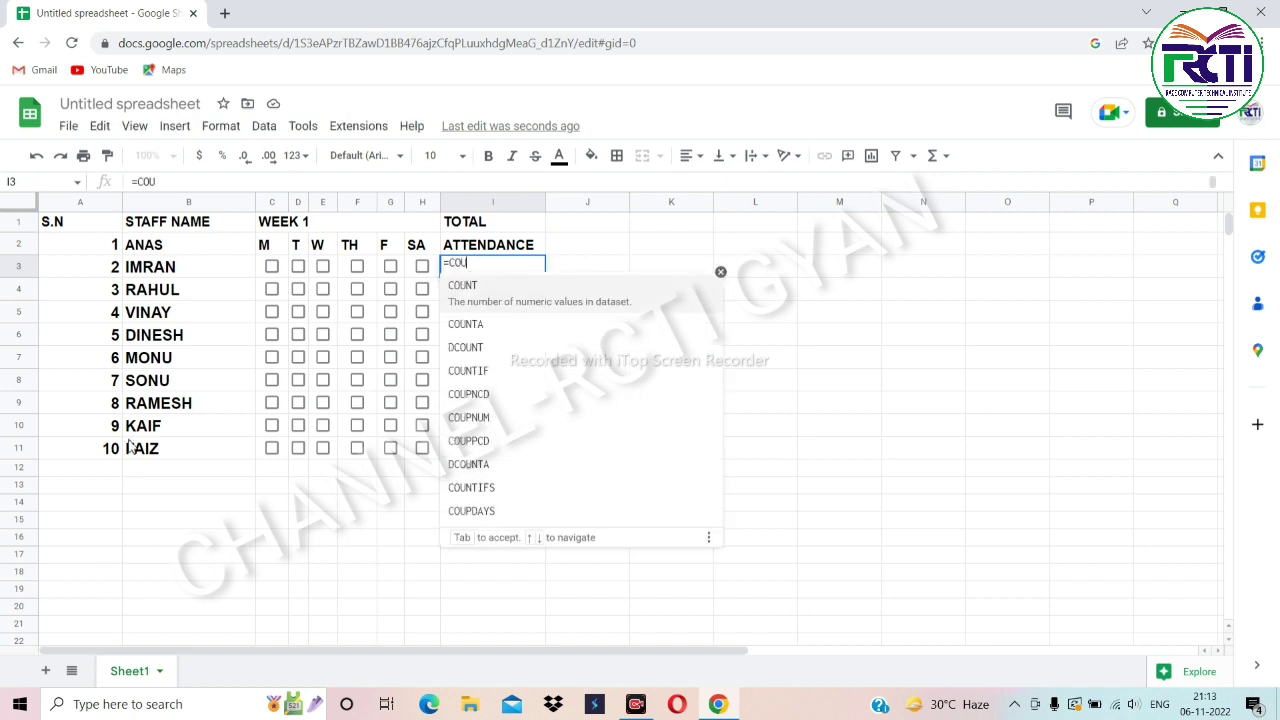
{"action": "type", "text": "NT"}
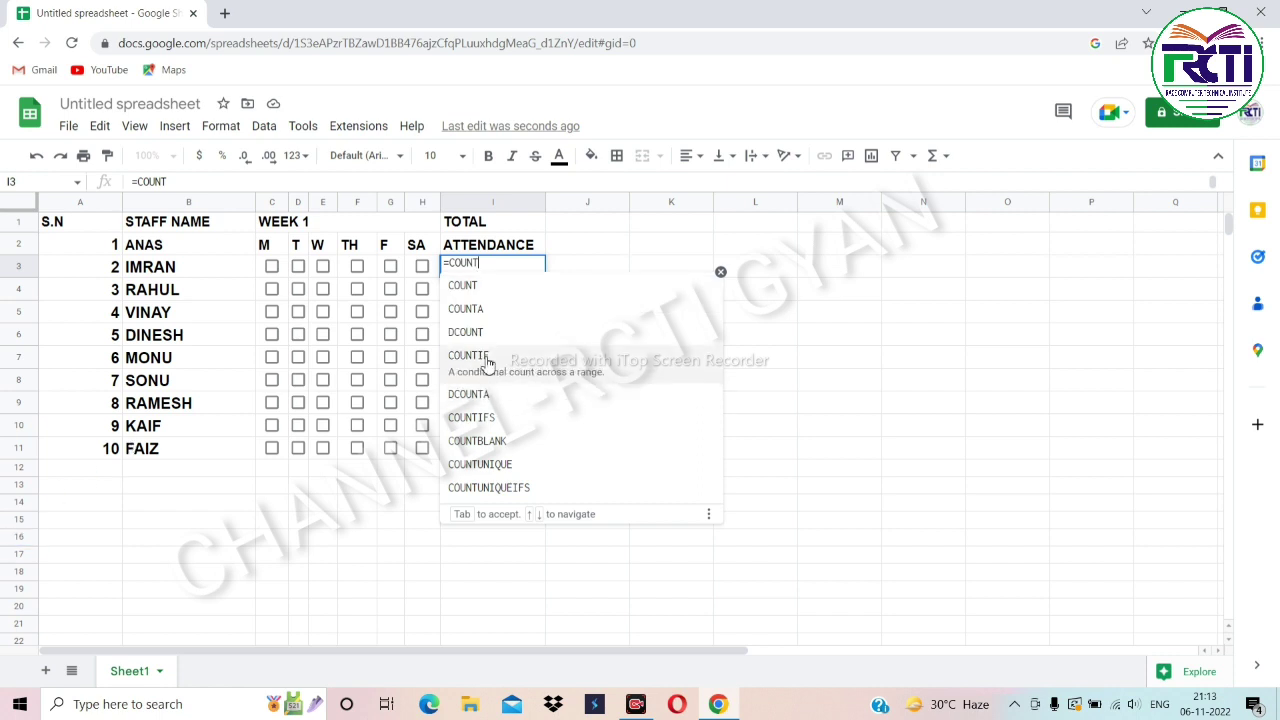
{"action": "left_click", "coordinate": [488, 364]}
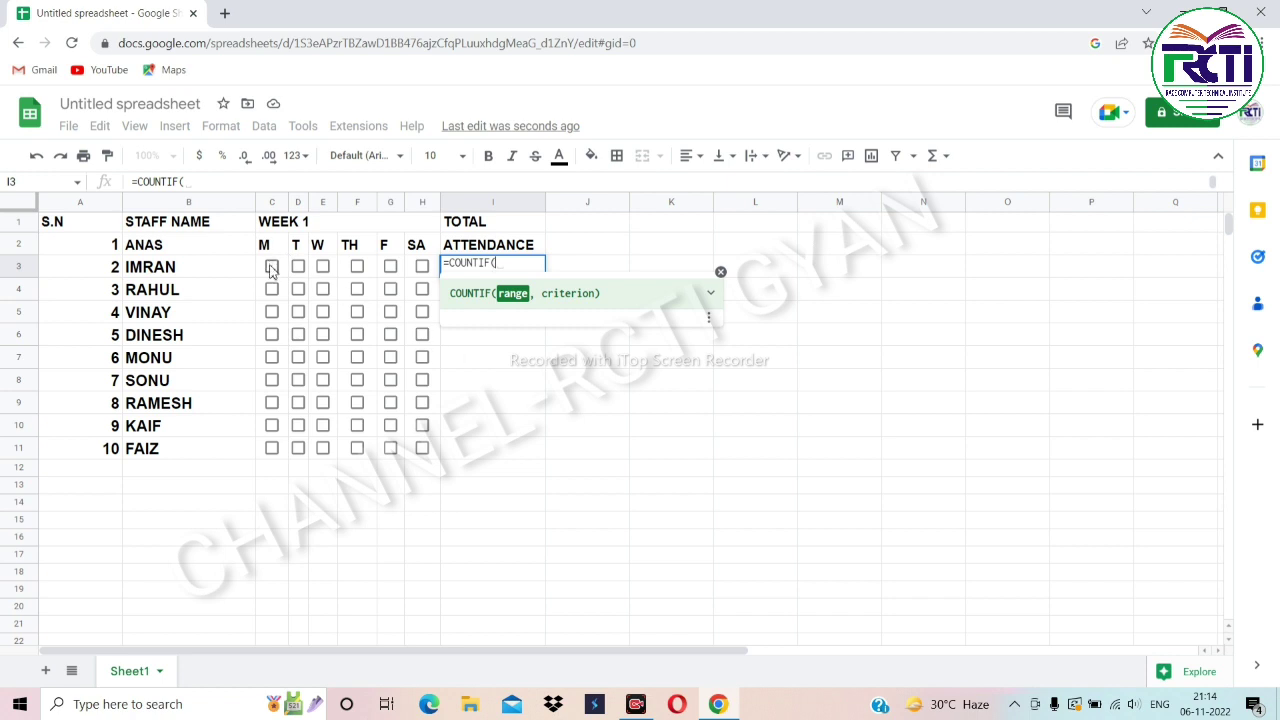
{"action": "left_click_drag", "start_coordinate": [265, 270], "coordinate": [422, 278]}
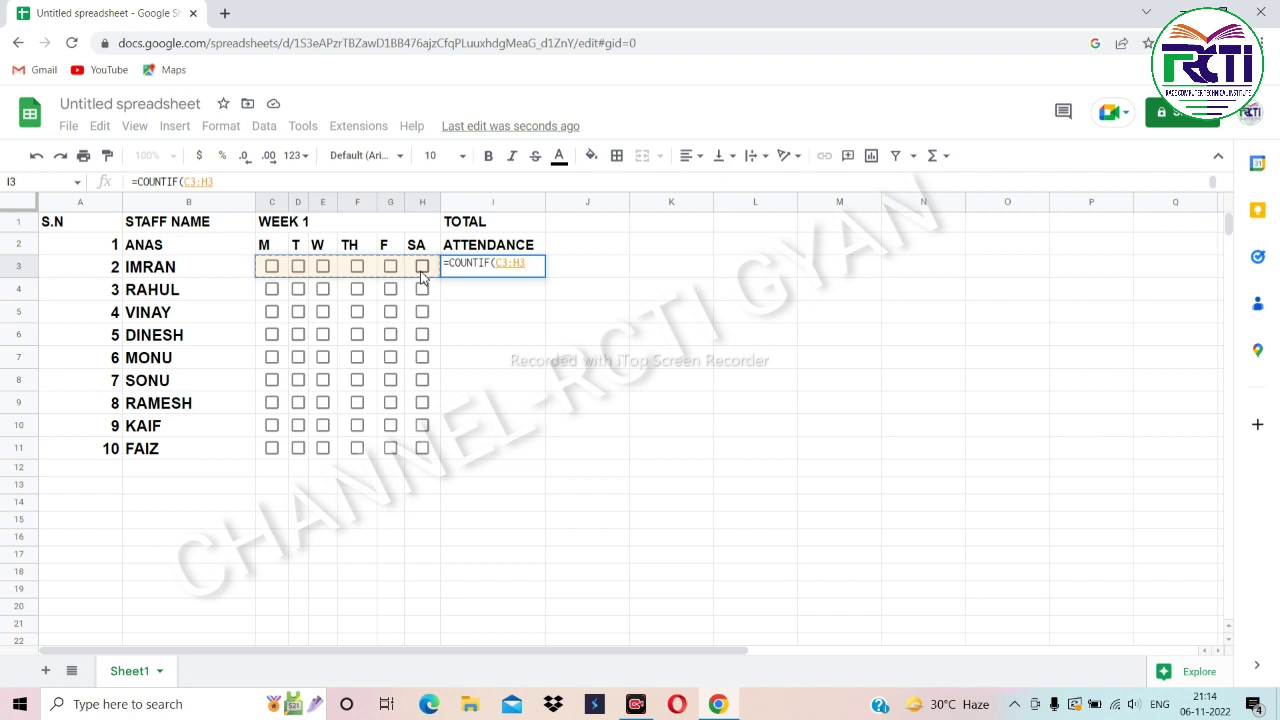
{"action": "type", "text": ")"}
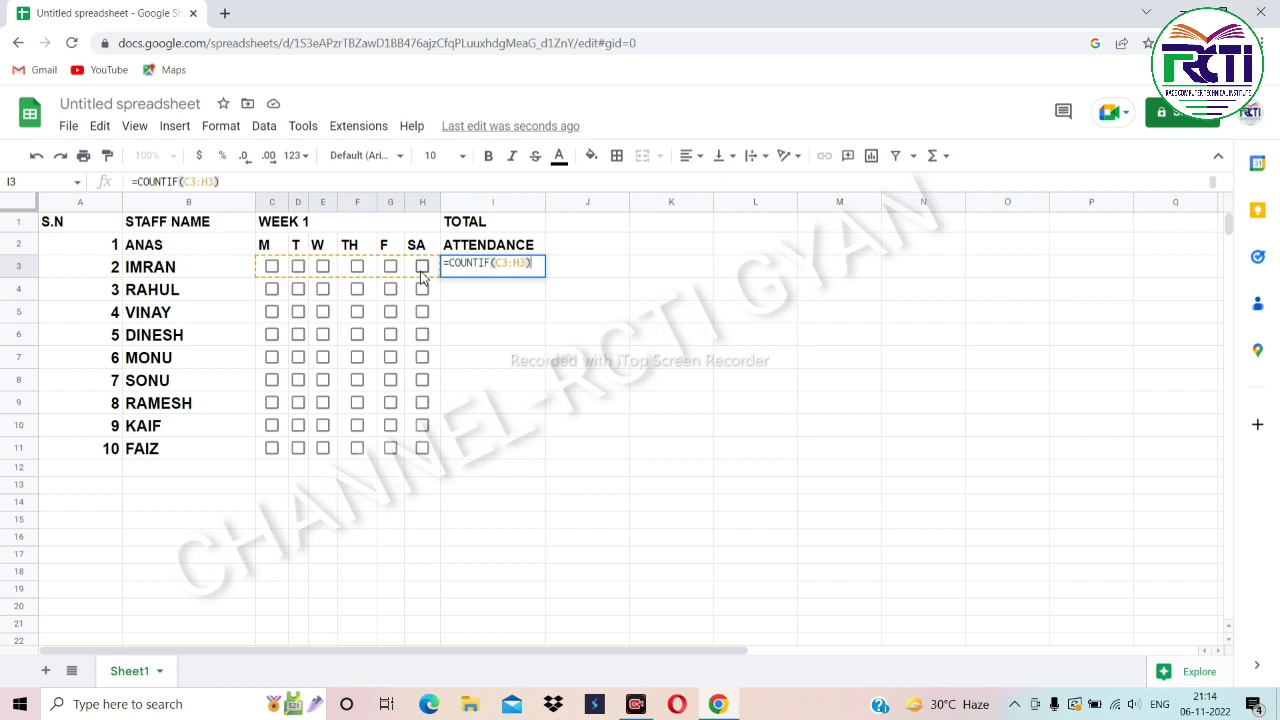
{"action": "key", "text": "Return"}
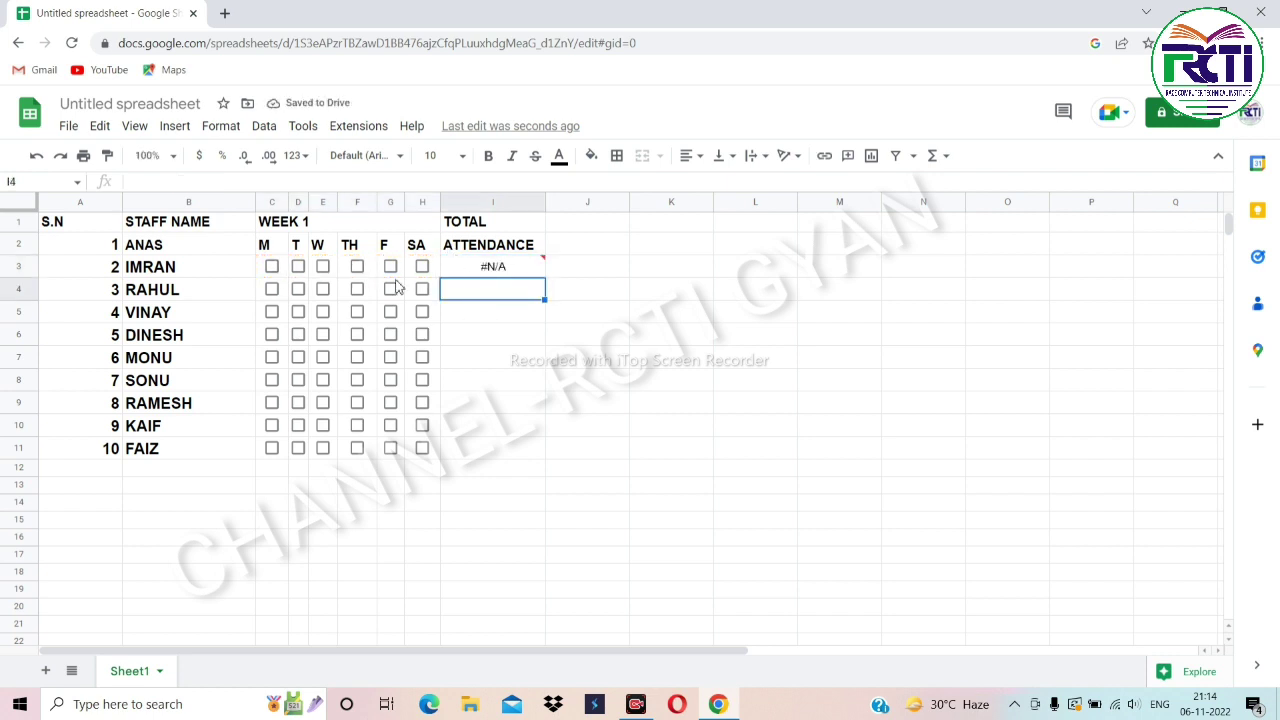
Complete I3's formula as =COUNTIF(C3:H3,TRUE) so IMRAN's total shows 0.
{"action": "left_click", "coordinate": [489, 268]}
{"action": "left_click", "coordinate": [214, 181]}
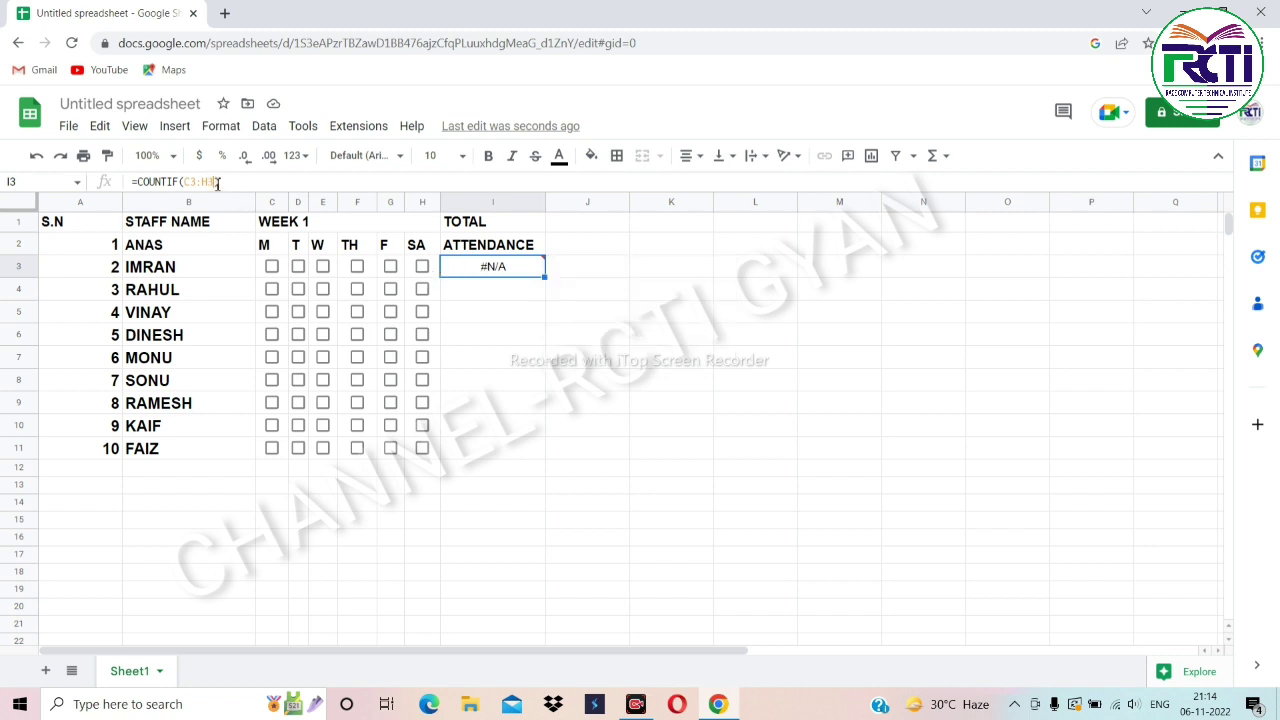
{"action": "type", "text": ", "}
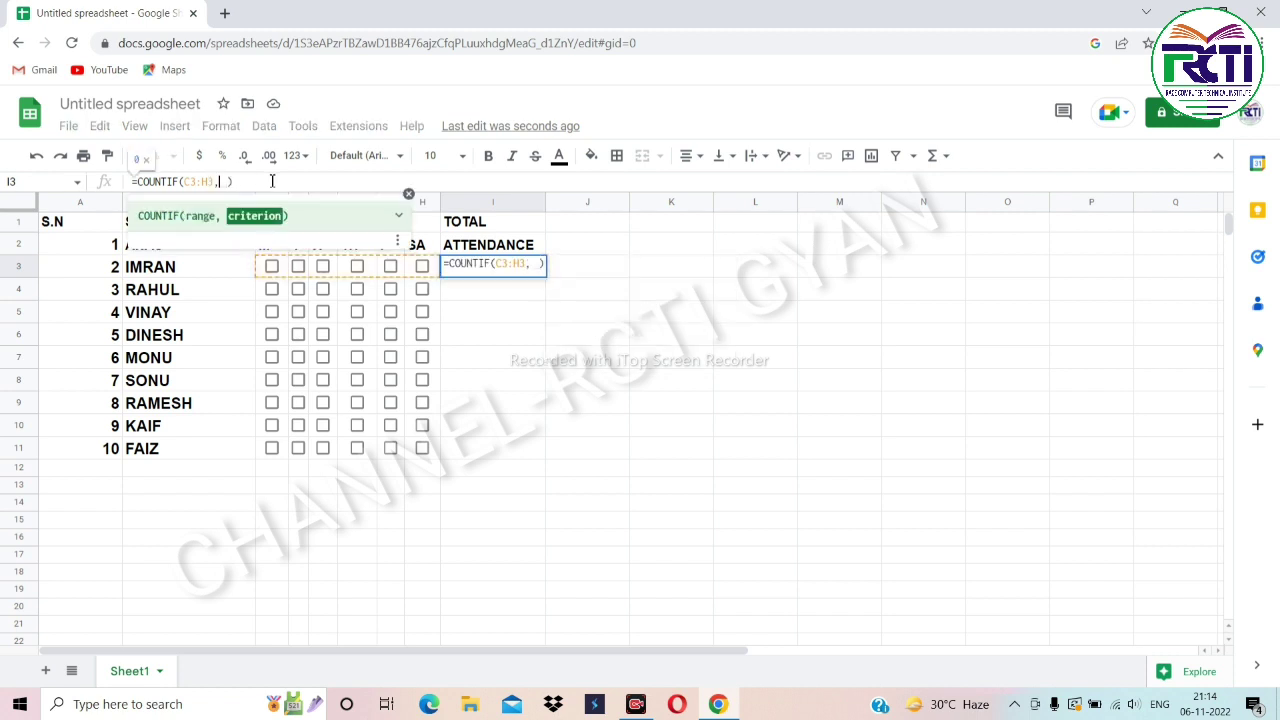
{"action": "type", "text": "\""}
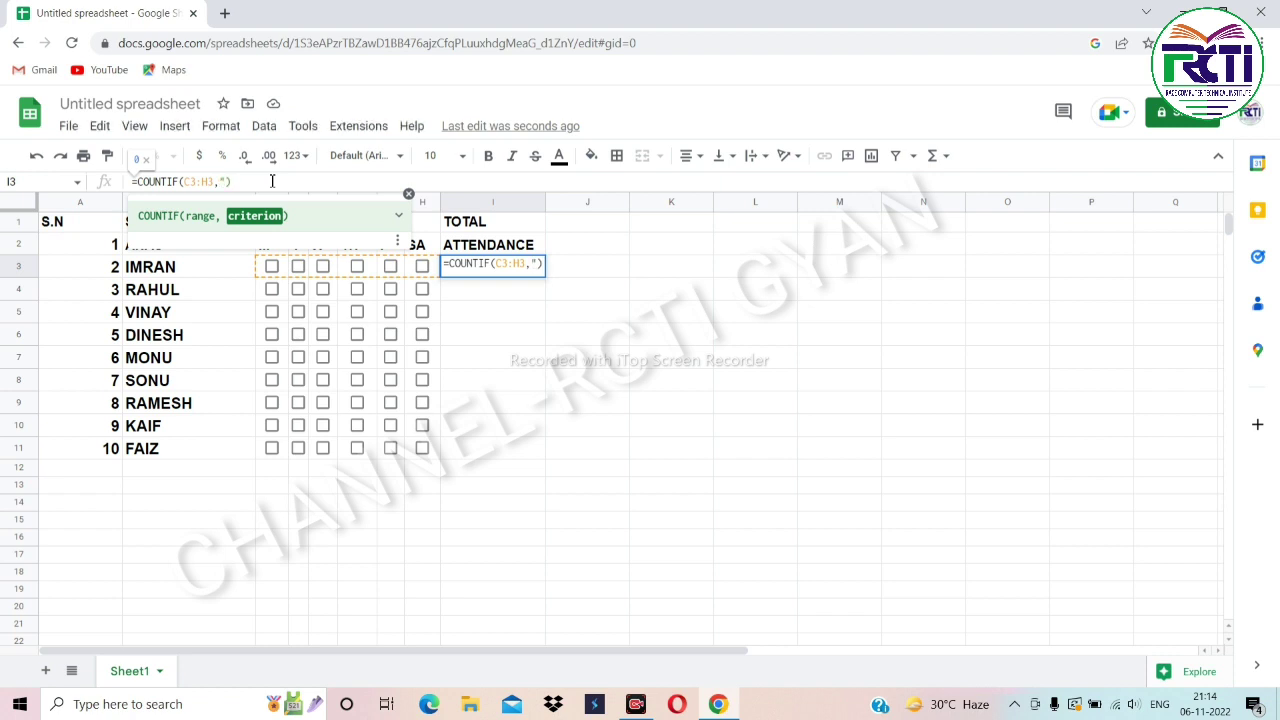
{"action": "key", "text": "BackSpace"}
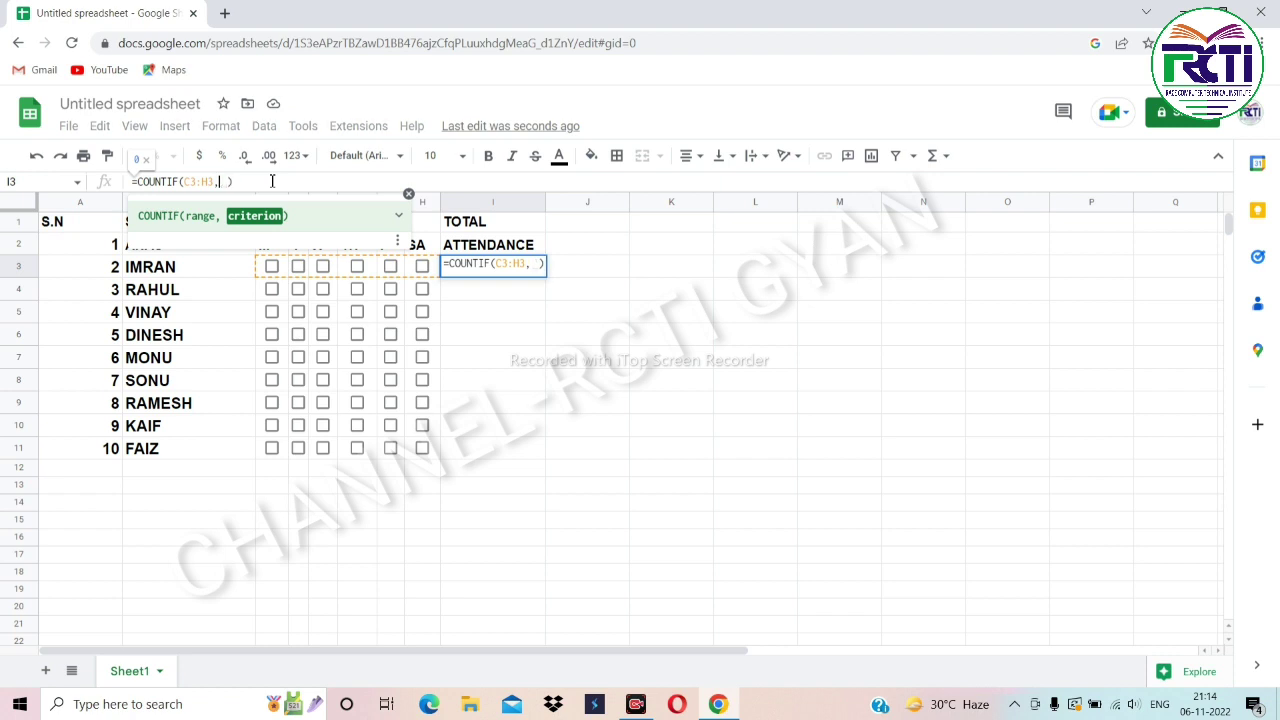
{"action": "type", "text": "TR"}
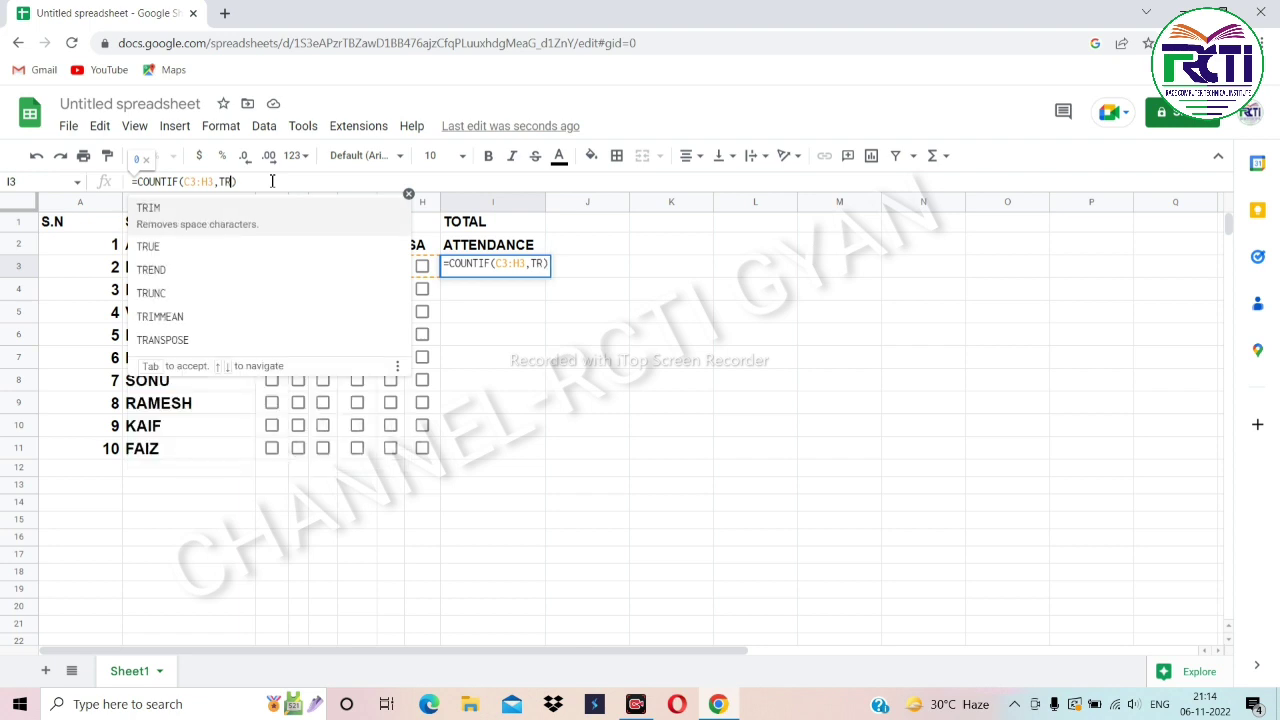
{"action": "type", "text": "UE"}
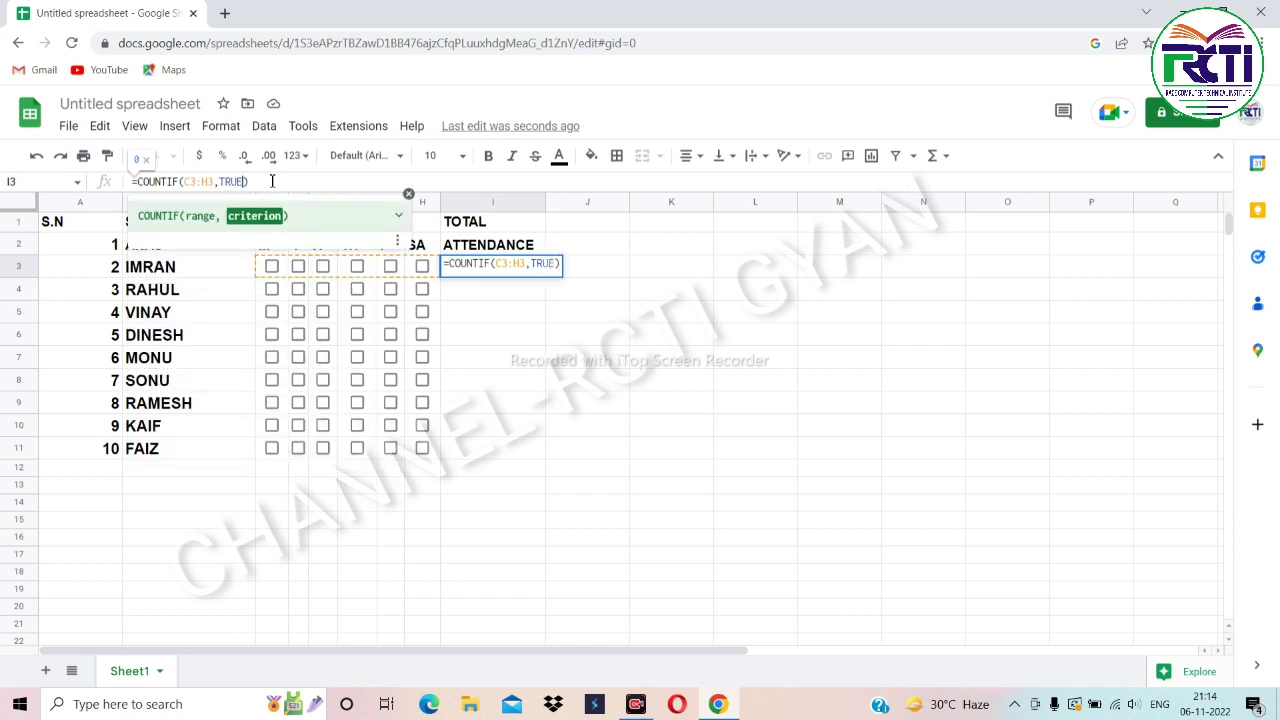
{"action": "key", "text": "Return"}
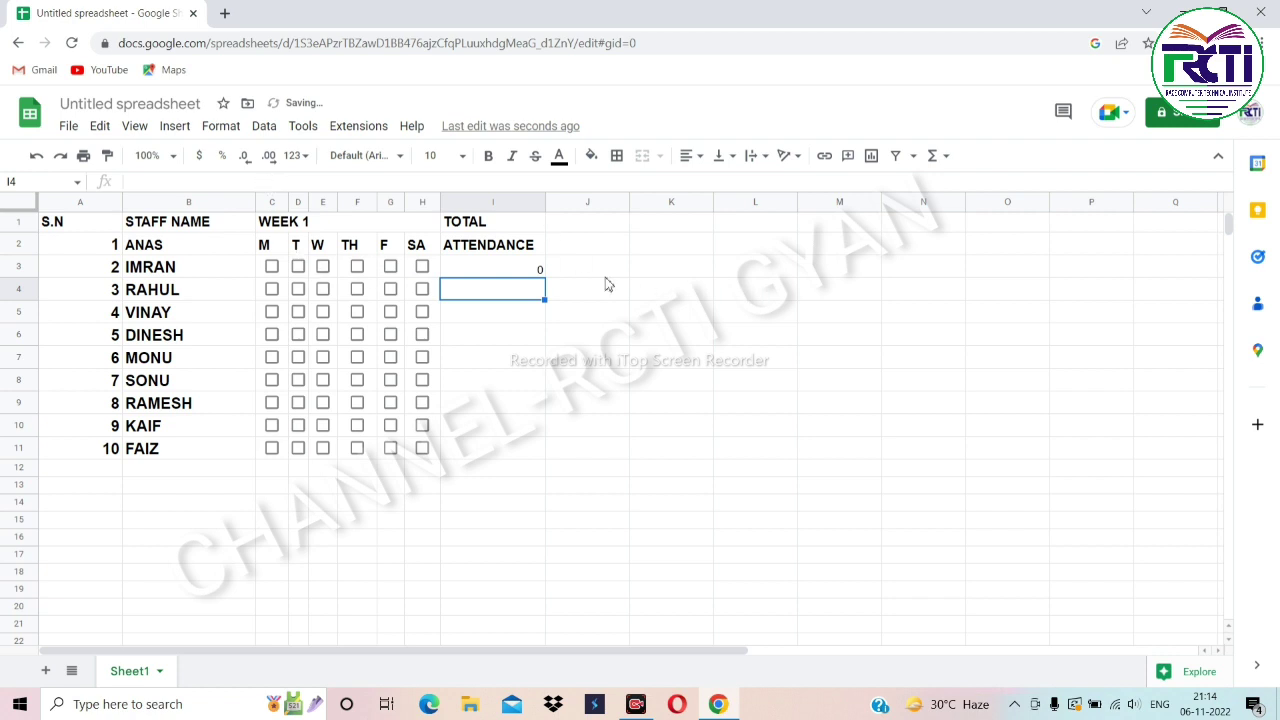
{"action": "double_click", "coordinate": [519, 272]}
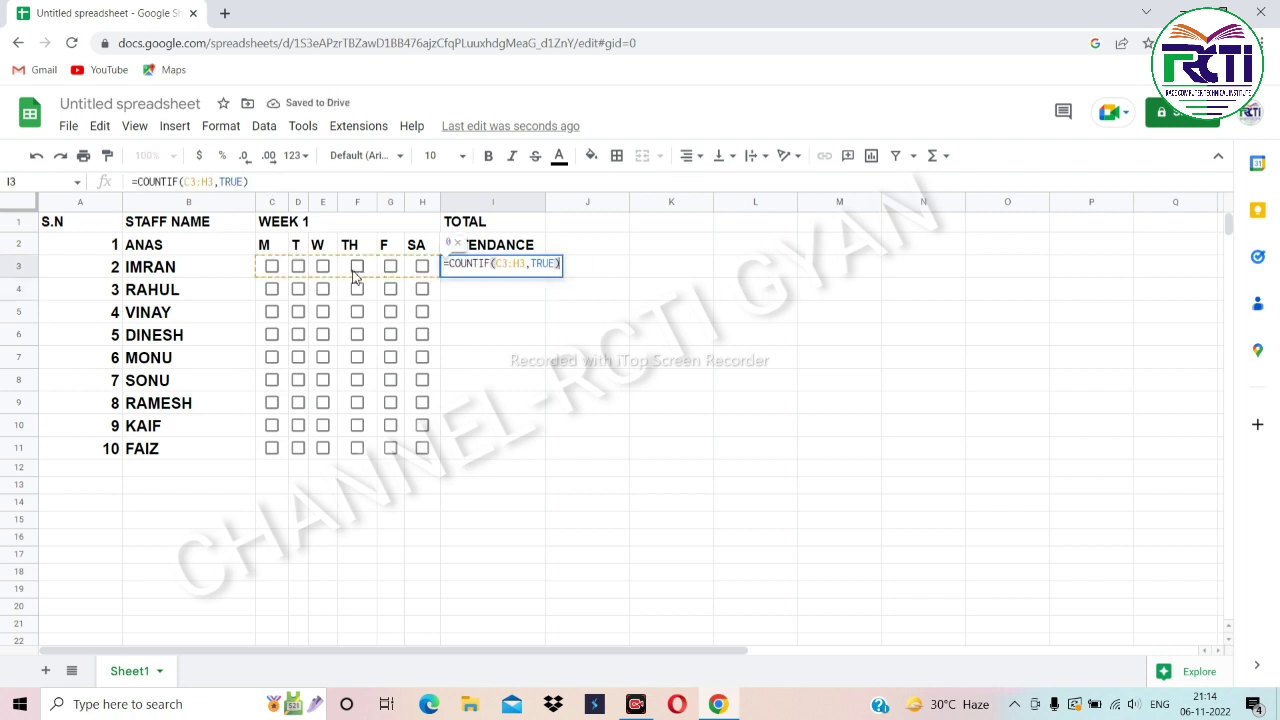
{"action": "key", "text": "Return"}
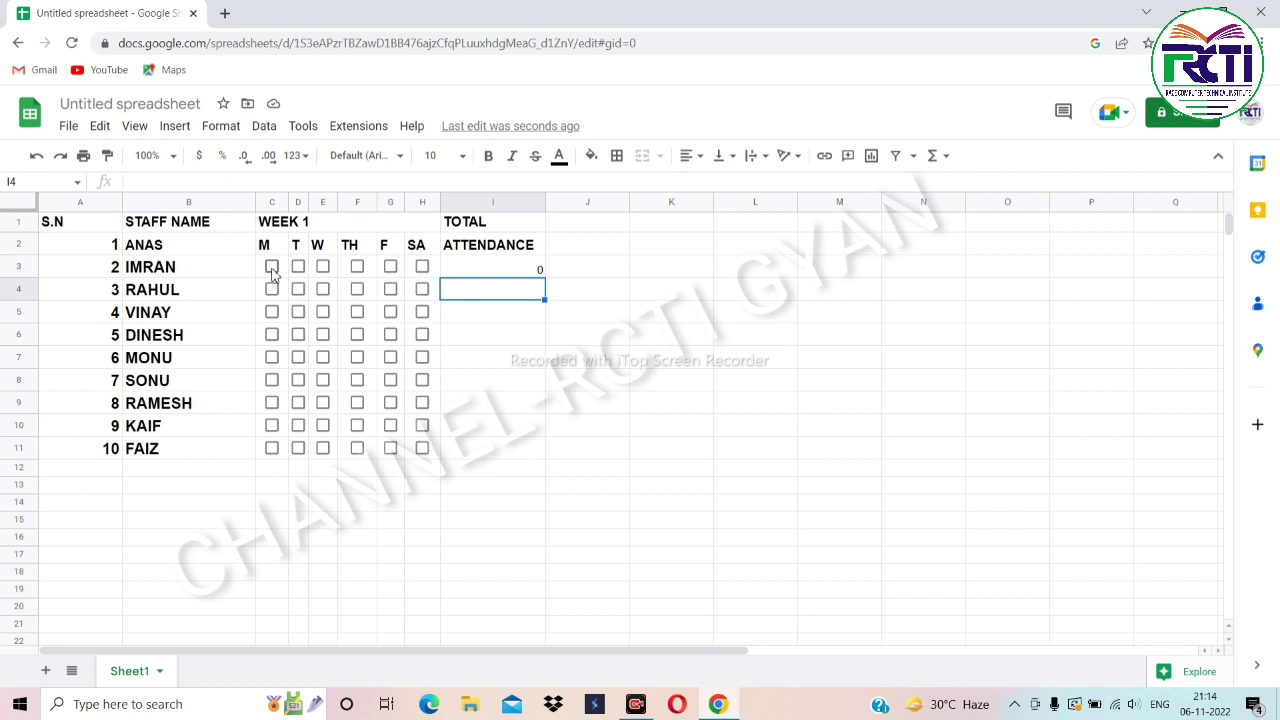
Tick IMRAN's Monday to Wednesday boxes and fill the COUNTIF total down to I11.
{"action": "left_click", "coordinate": [272, 268]}
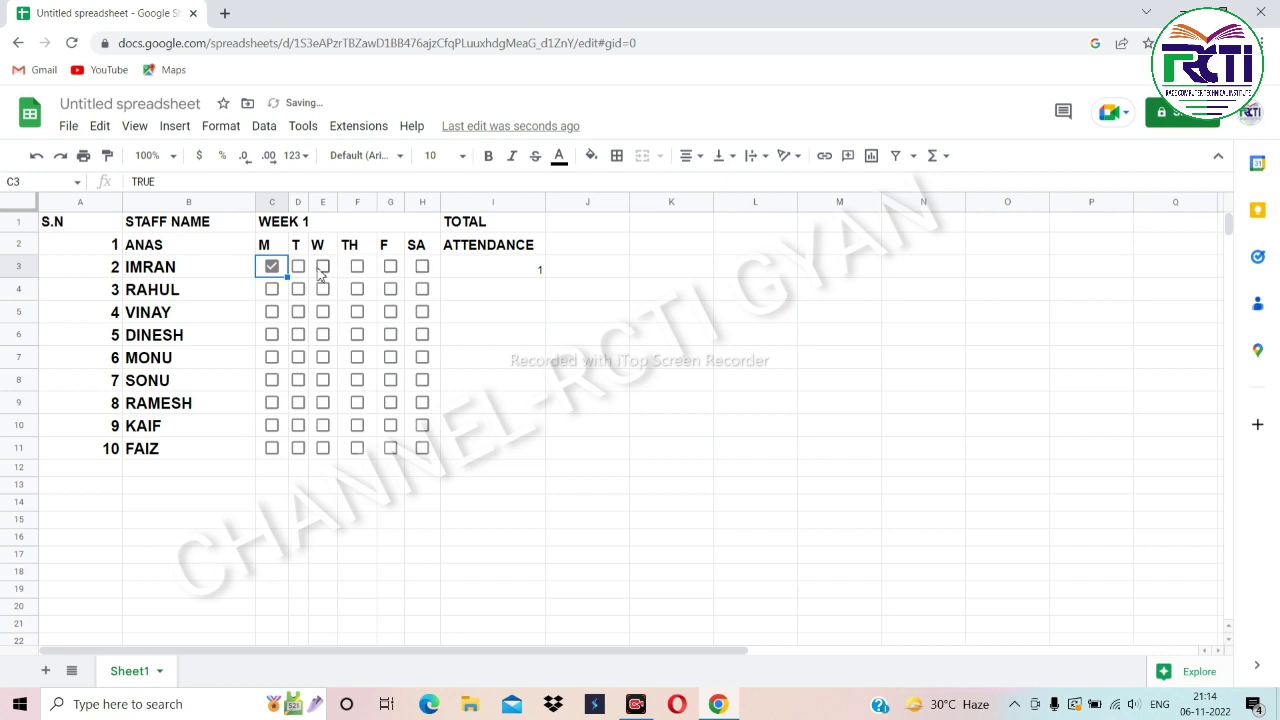
{"action": "left_click", "coordinate": [299, 268]}
{"action": "left_click", "coordinate": [322, 268]}
{"action": "left_click", "coordinate": [357, 268]}
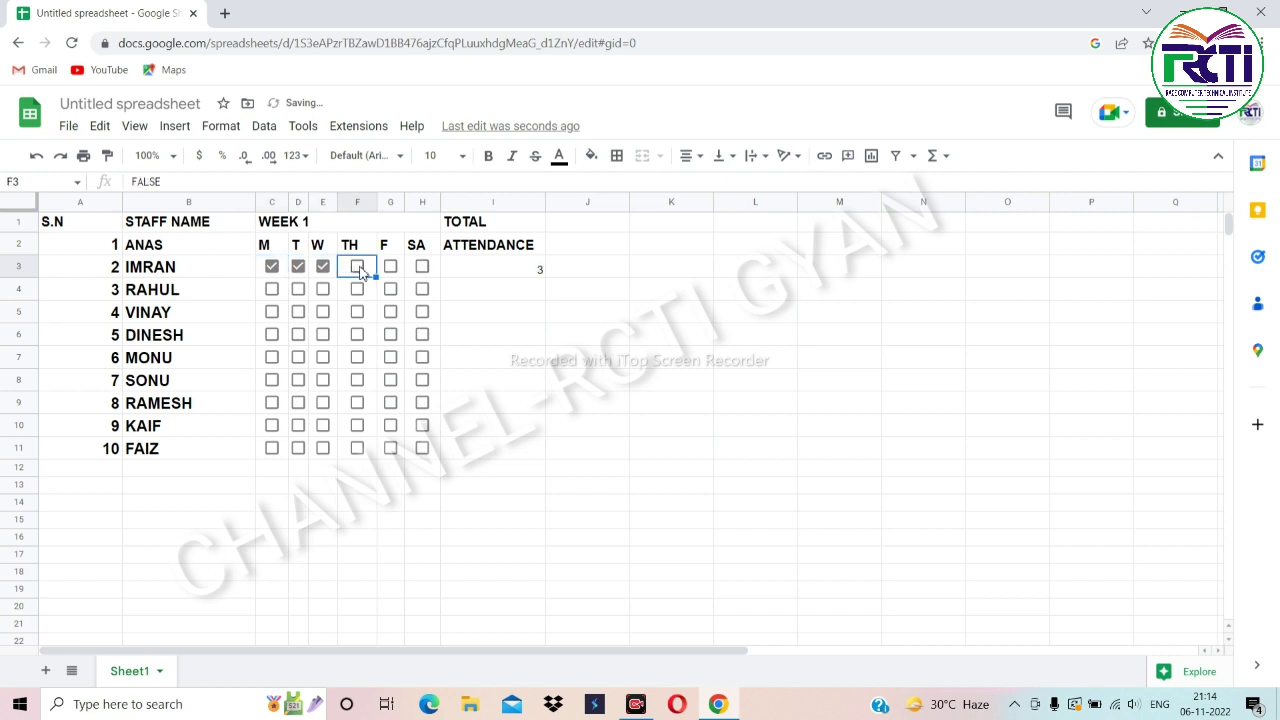
{"action": "left_click", "coordinate": [535, 272]}
{"action": "mouse_move", "coordinate": [541, 276]}
{"action": "left_mouse_down"}
{"action": "mouse_move", "coordinate": [548, 470]}
{"action": "mouse_move", "coordinate": [543, 452]}
{"action": "left_mouse_up"}
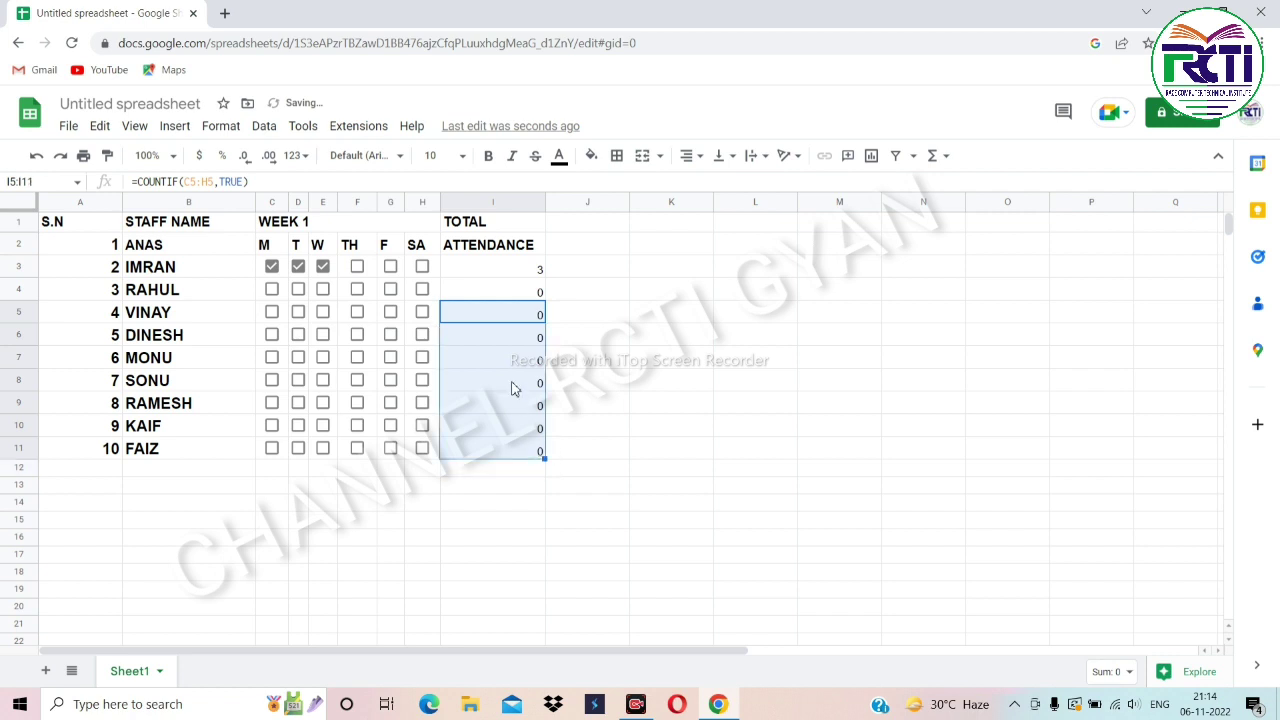
Copy the staff names in B2:B11, then tick VINAY's Tuesday attendance.
{"action": "left_click", "coordinate": [160, 250]}
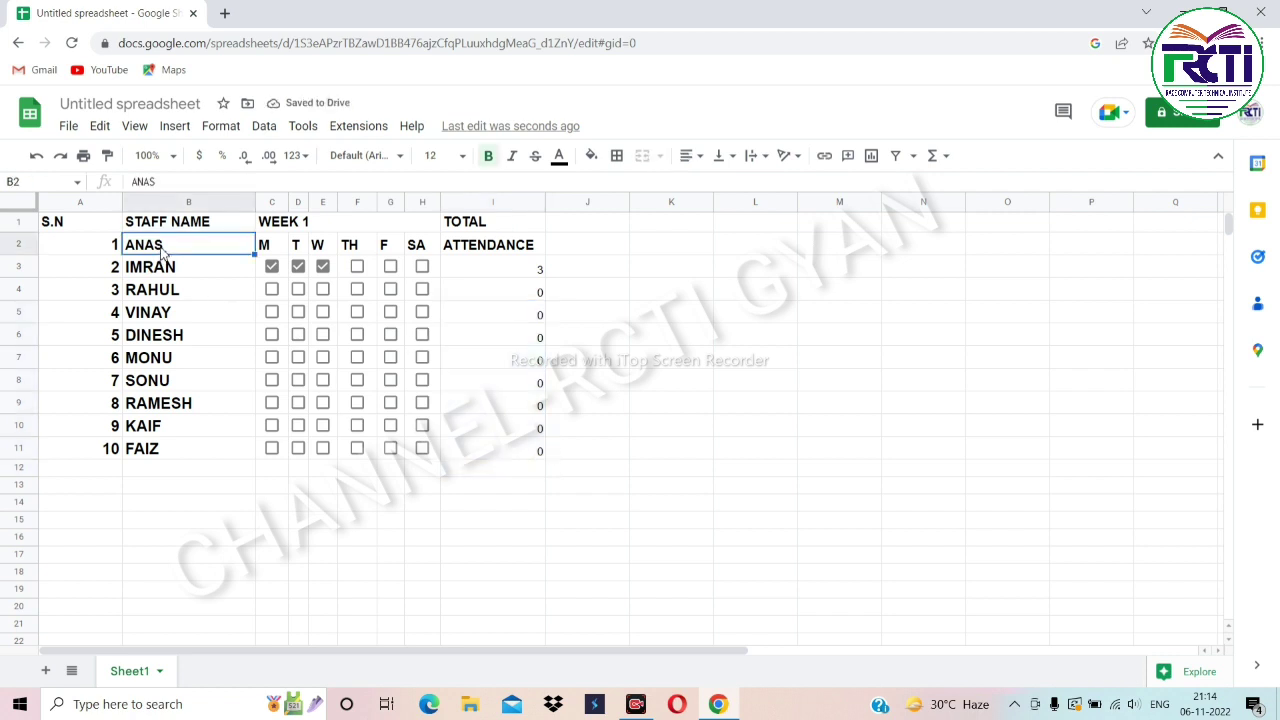
{"action": "key", "text": "shift+Down"}
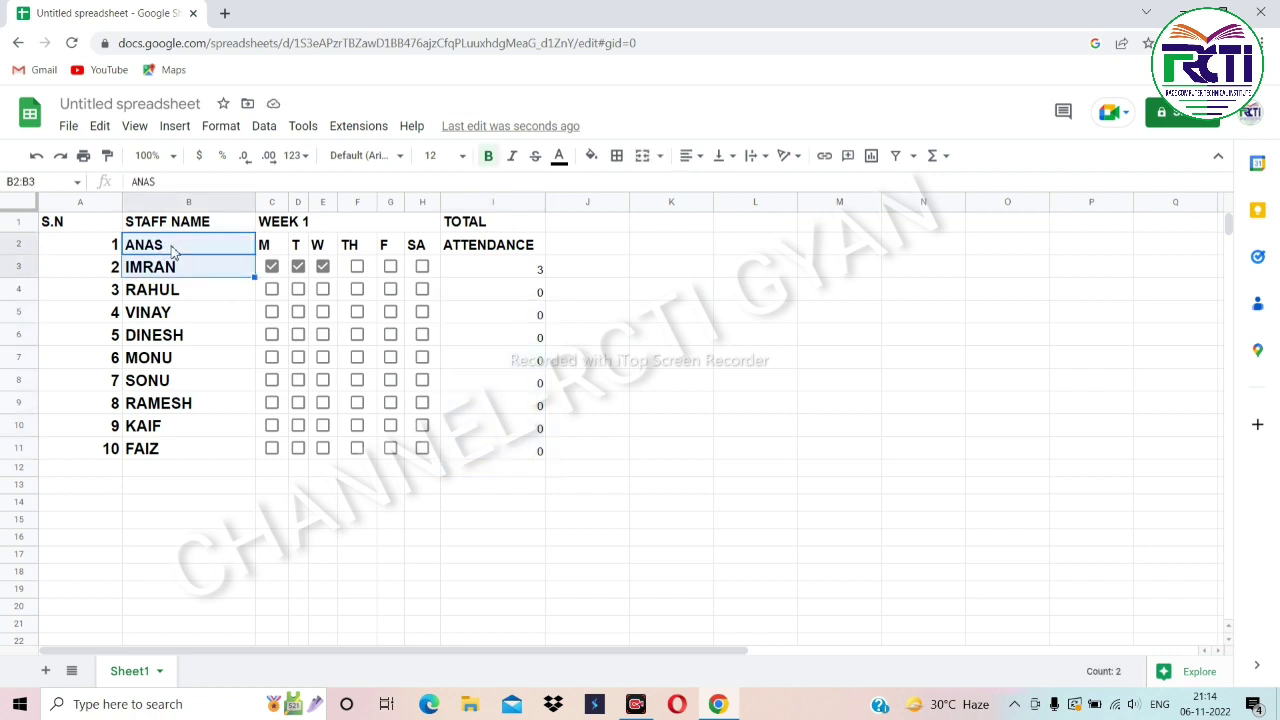
{"action": "key", "text": "shift+Down"}
{"action": "key", "text": "shift+Down"}
{"action": "key", "text": "shift+Down"}
{"action": "key", "text": "shift+Down"}
{"action": "key", "text": "shift+Down"}
{"action": "key", "text": "shift+Down"}
{"action": "key", "text": "shift+Up"}
{"action": "key", "text": "shift+Up"}
{"action": "key", "text": "shift+Up"}
{"action": "key", "text": "shift+Up"}
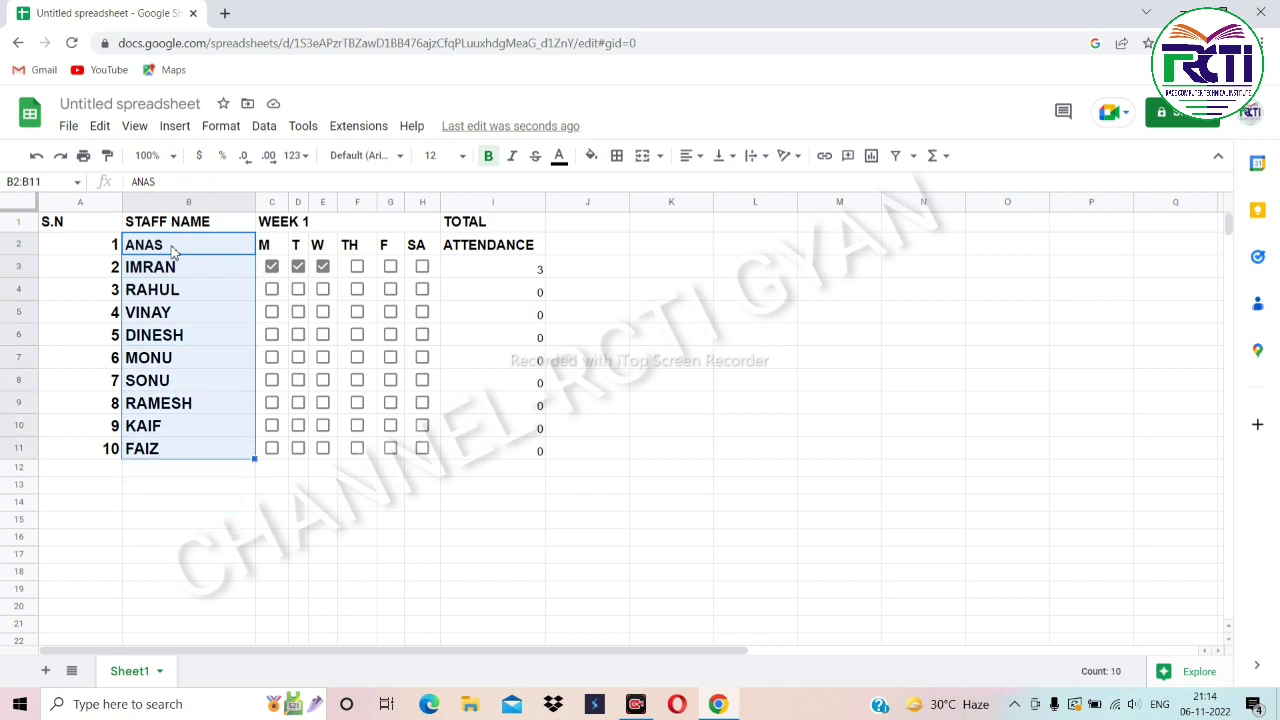
{"action": "key", "text": "shift+Up"}
{"action": "key", "text": "shift+Down"}
{"action": "key", "text": "ctrl+c"}
{"action": "left_click", "coordinate": [172, 250]}
{"action": "key", "text": "Down"}
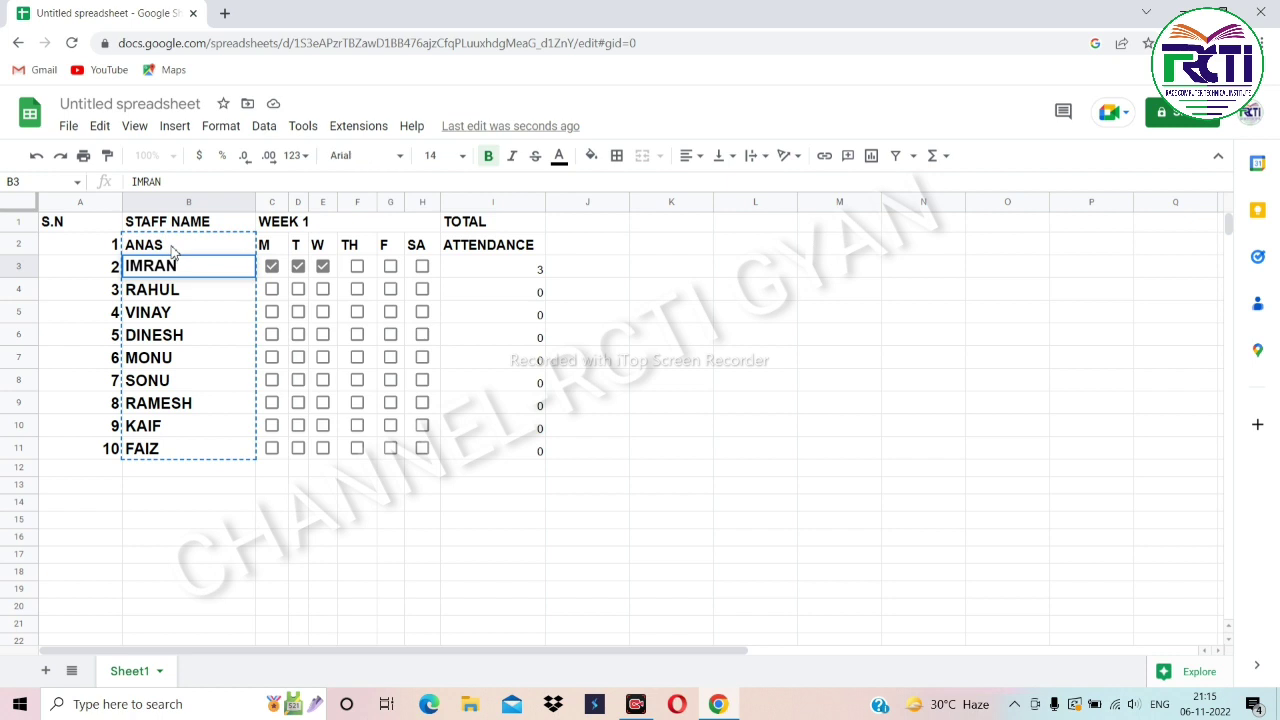
{"action": "key", "text": "Down"}
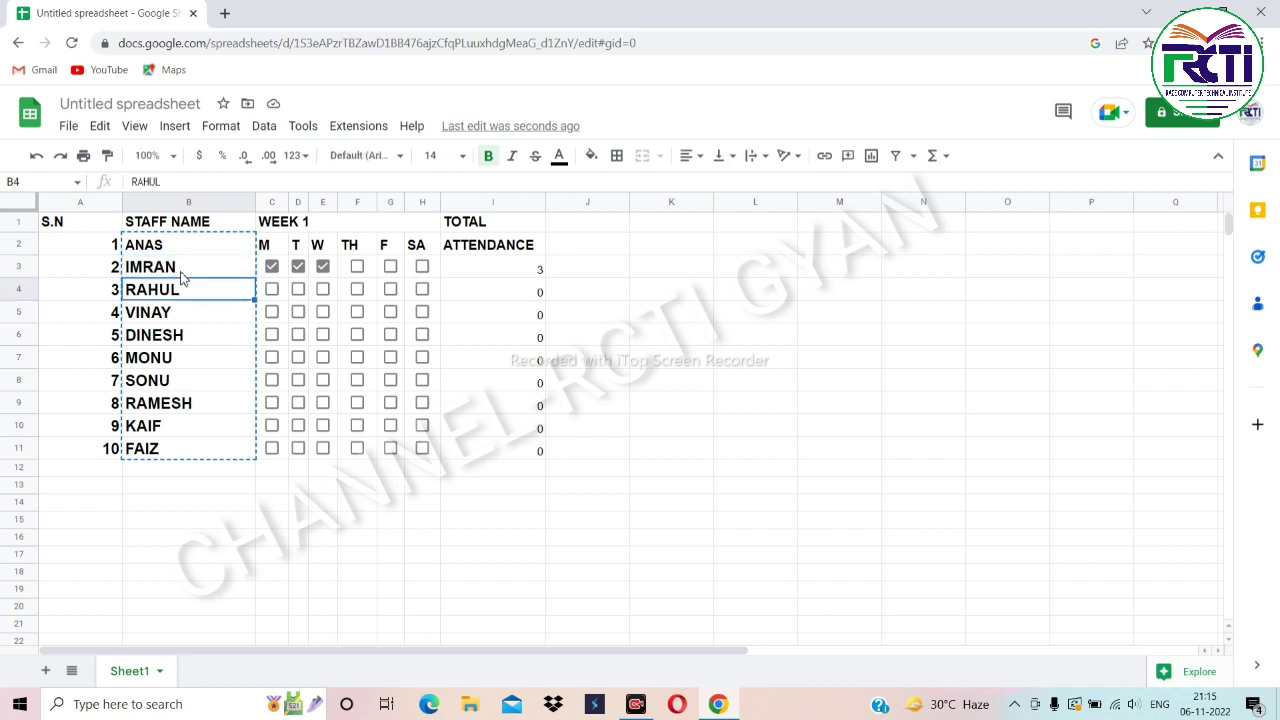
{"action": "key", "text": "Up"}
{"action": "left_click", "coordinate": [208, 455]}
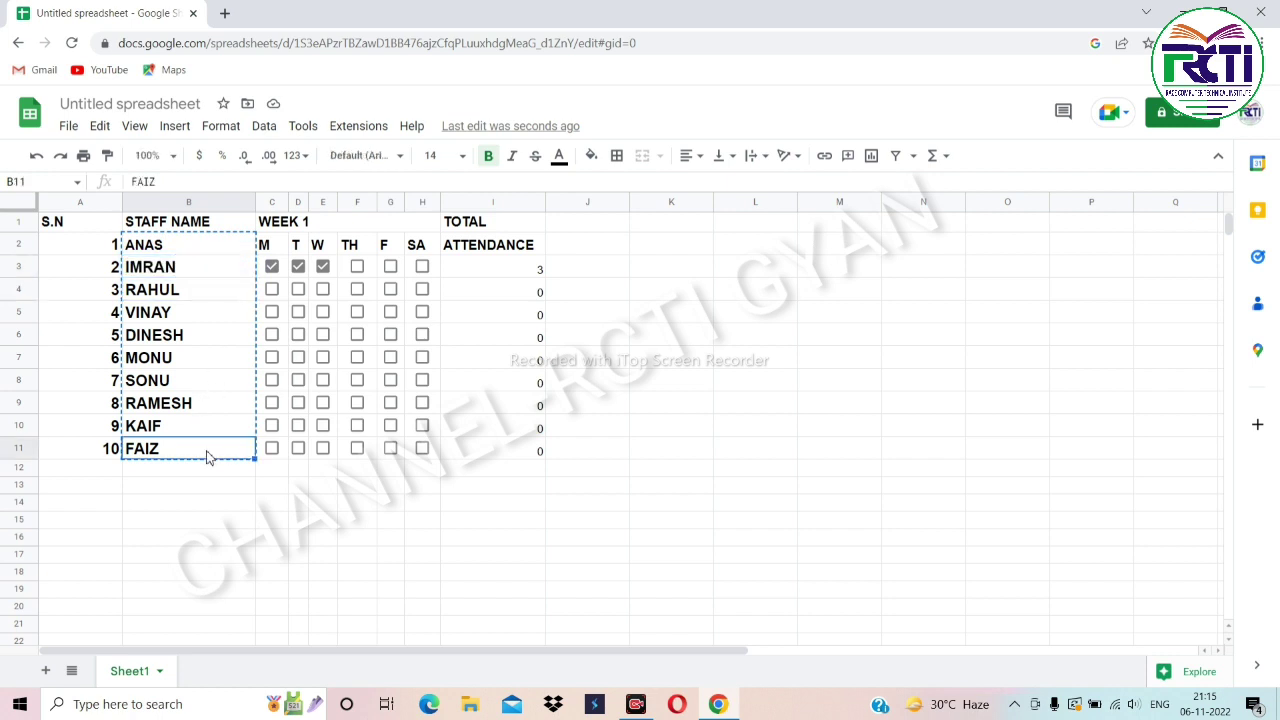
{"action": "double_click", "coordinate": [201, 247]}
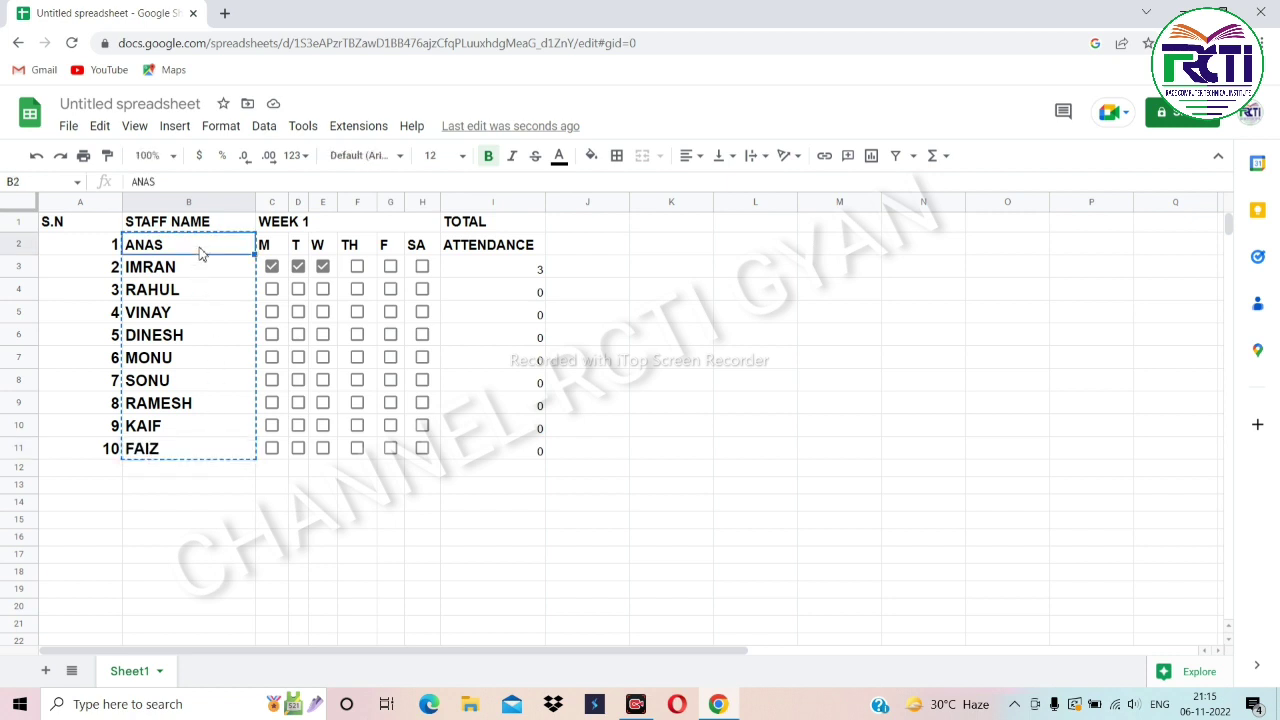
{"action": "left_click", "coordinate": [298, 311]}
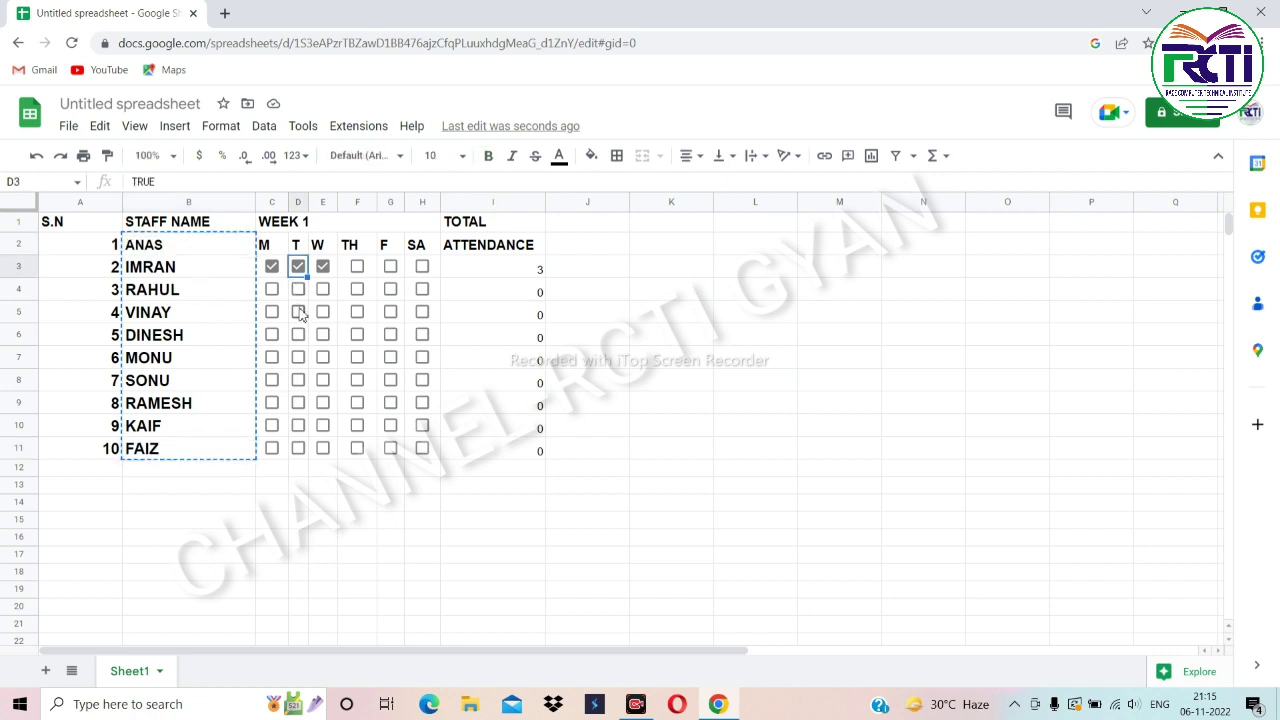
Tick all six of FAIZ's weekday boxes so his total reads 6.
{"action": "left_click", "coordinate": [366, 376]}
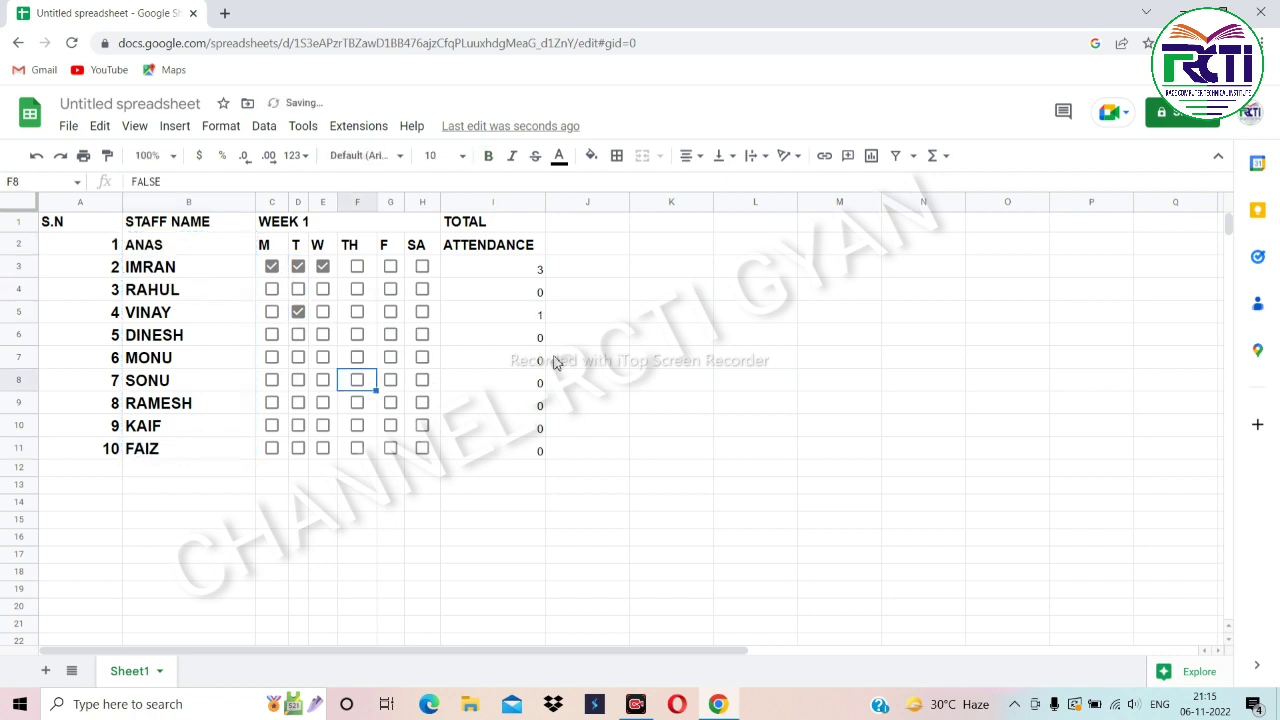
{"action": "left_click", "coordinate": [422, 448]}
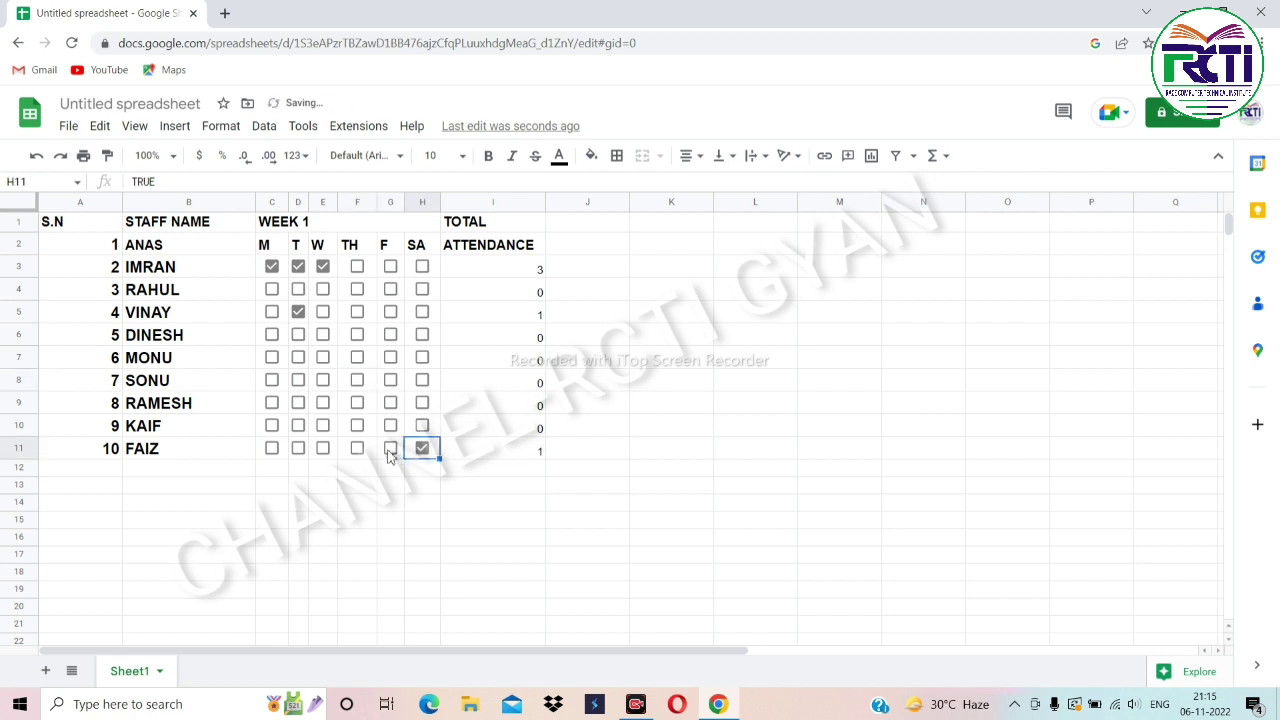
{"action": "left_click", "coordinate": [390, 448]}
{"action": "left_click", "coordinate": [356, 450]}
{"action": "left_click", "coordinate": [322, 460]}
{"action": "left_click", "coordinate": [298, 449]}
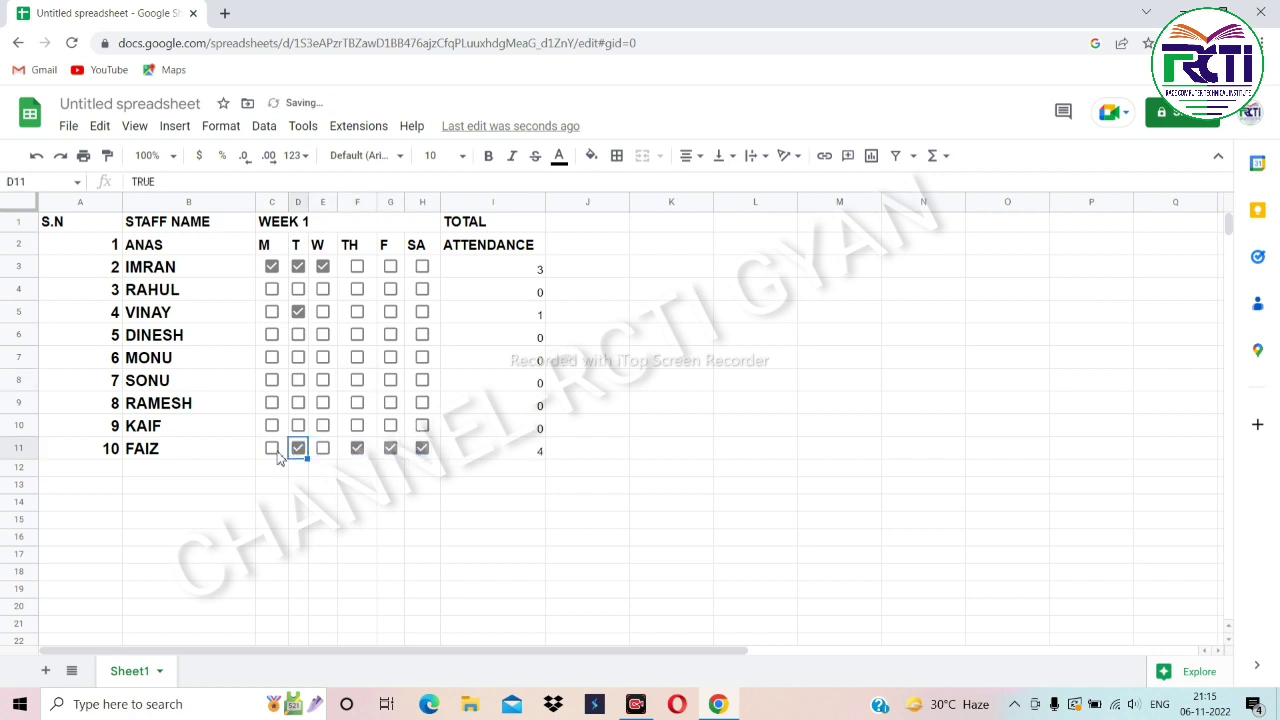
{"action": "key", "text": "Left"}
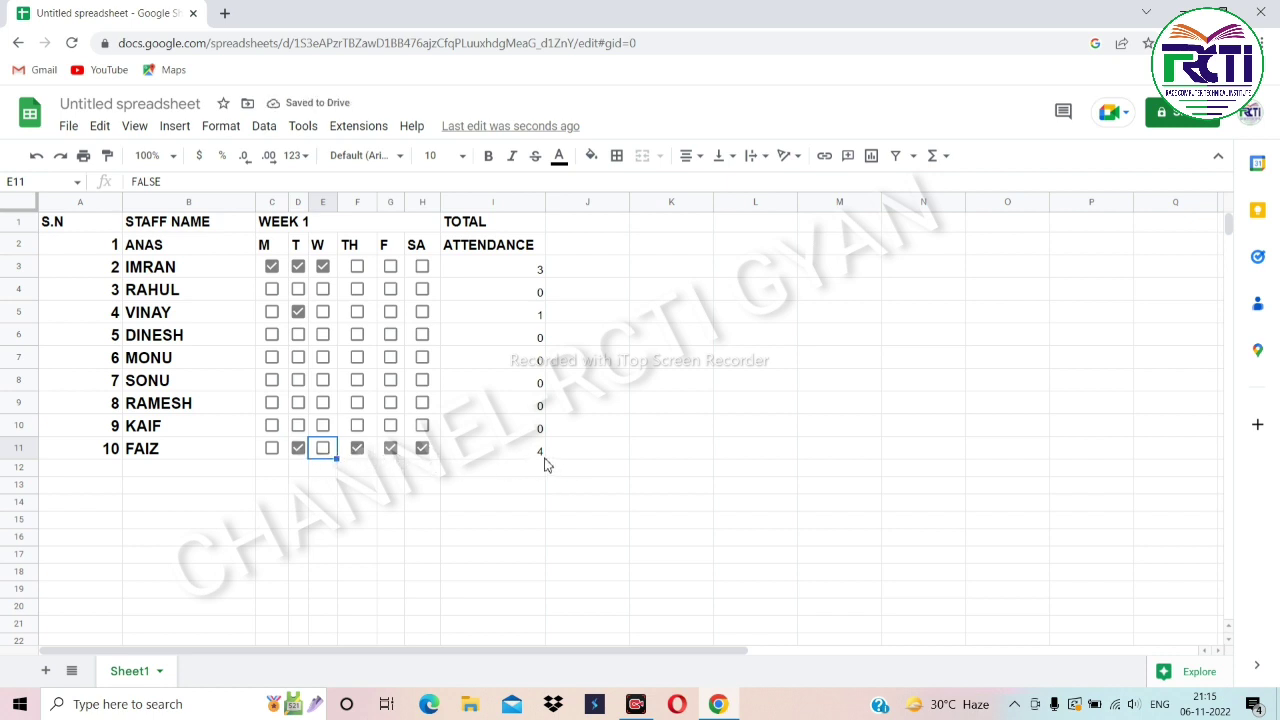
{"action": "left_click", "coordinate": [321, 450]}
{"action": "left_click", "coordinate": [272, 449]}
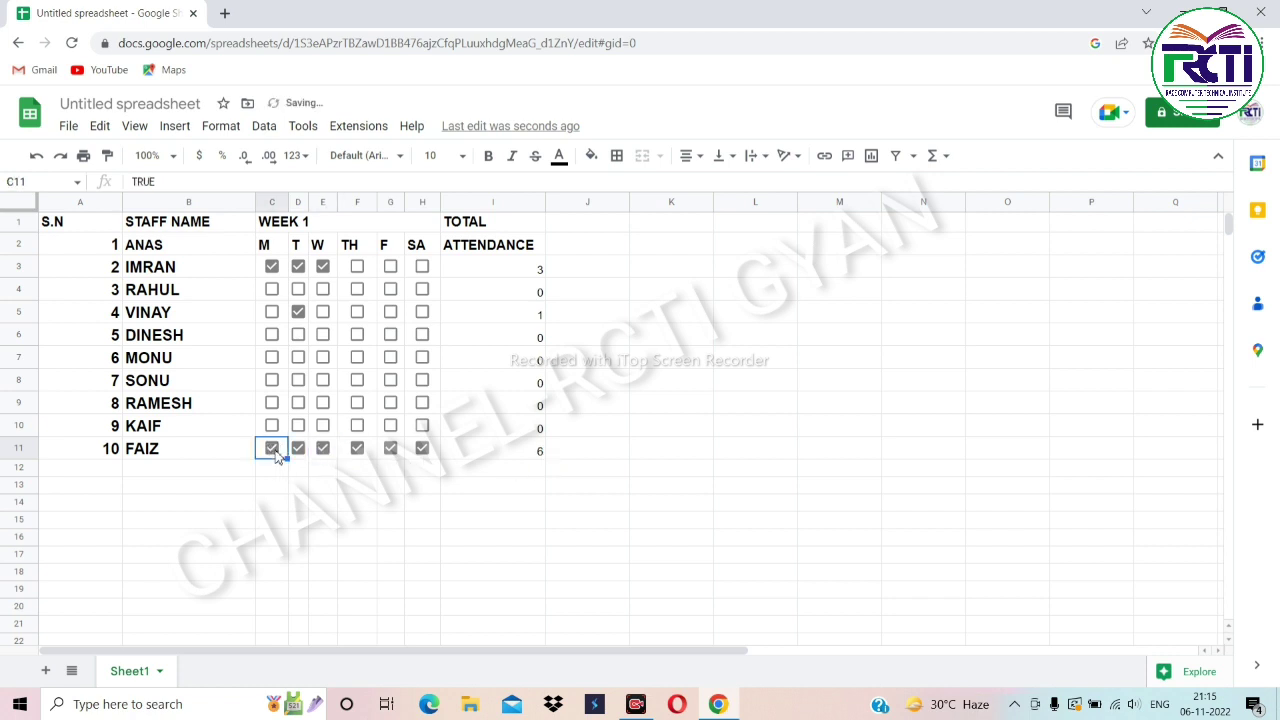
Tick MONU's Monday to Thursday boxes, bringing his total to 4.
{"action": "left_click", "coordinate": [357, 357]}
{"action": "left_click", "coordinate": [321, 357]}
{"action": "left_click", "coordinate": [272, 357]}
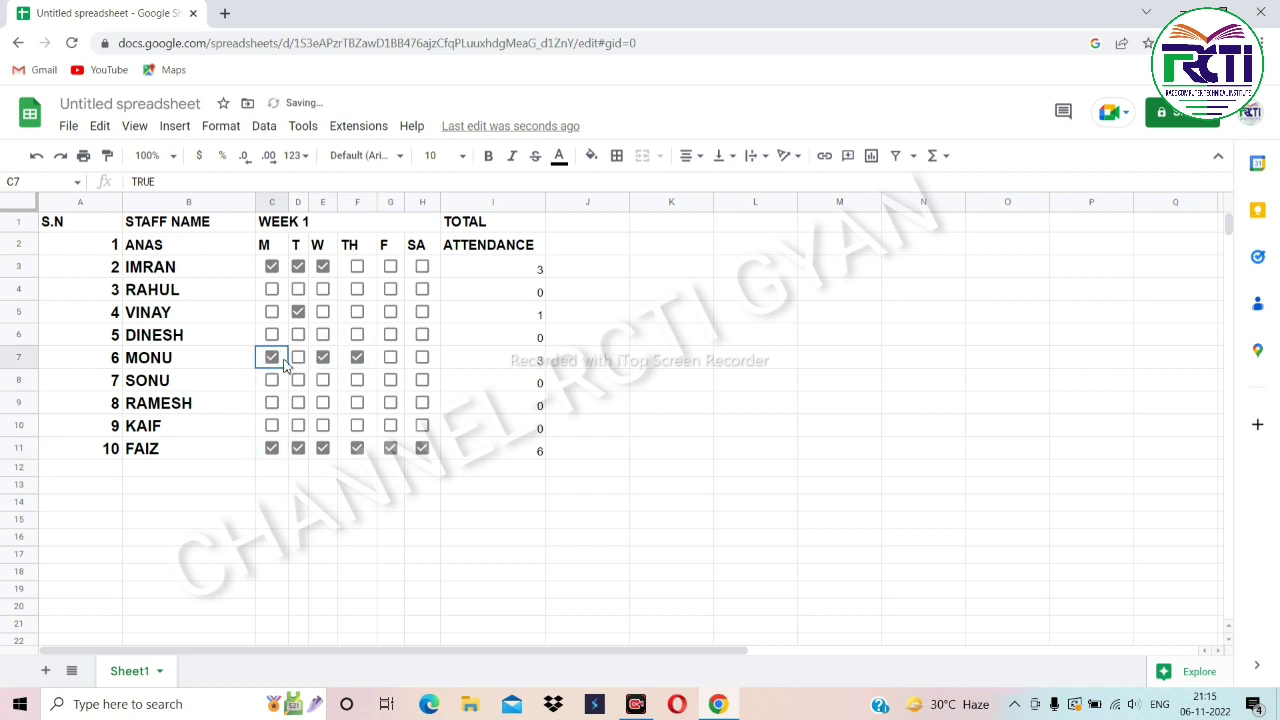
{"action": "left_click", "coordinate": [298, 357]}
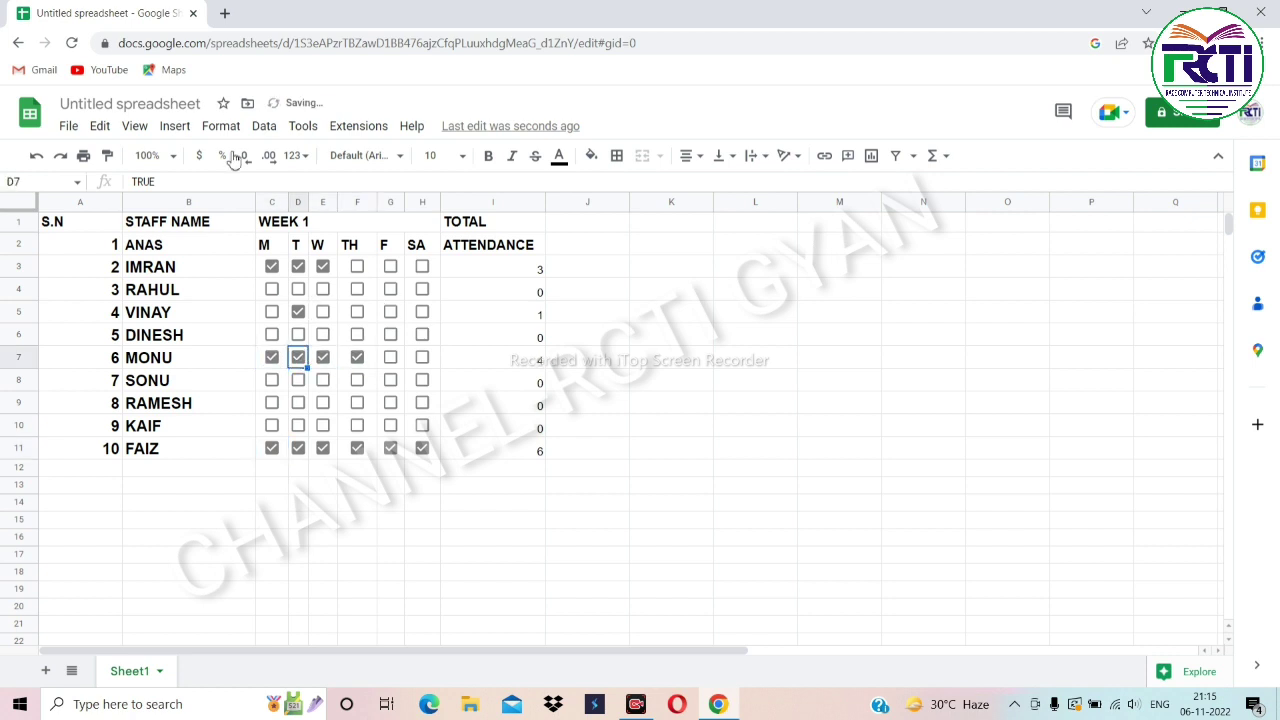
{"action": "left_click", "coordinate": [70, 128]}
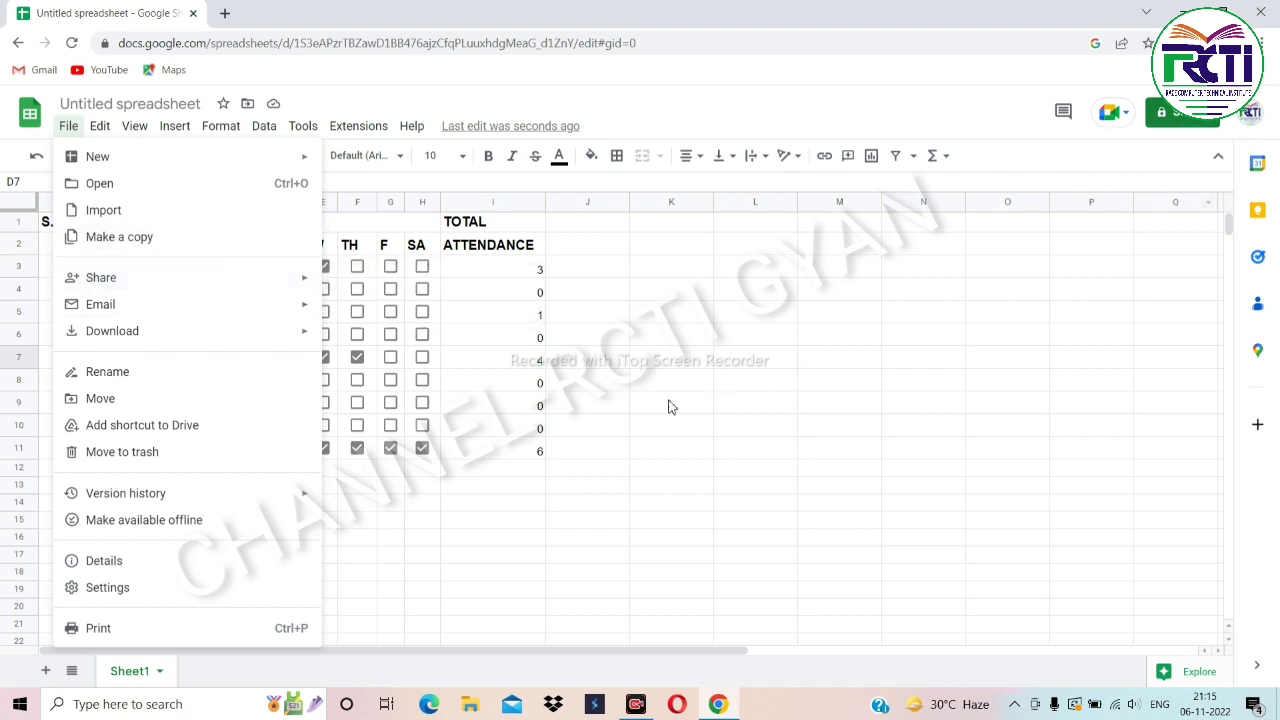
Close the File menu and review the COUNTIF totals in I11 and I3.
{"action": "left_click", "coordinate": [530, 448]}
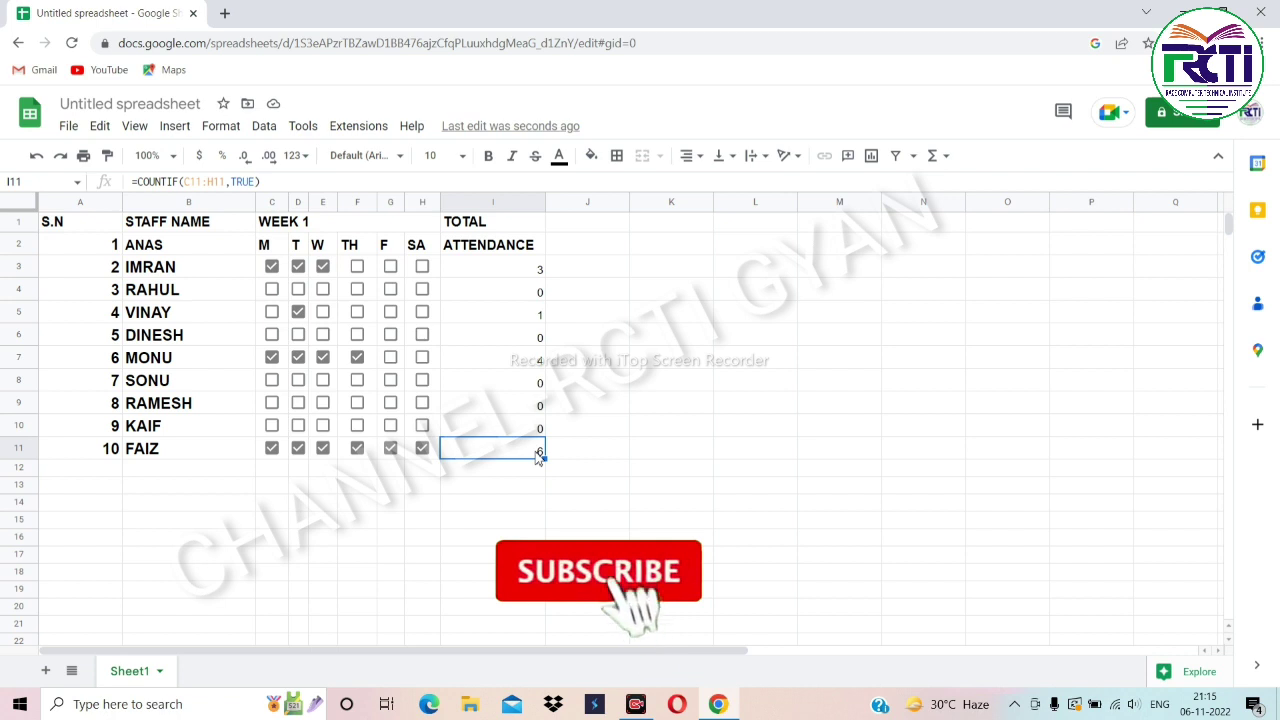
{"action": "left_click", "coordinate": [528, 270]}
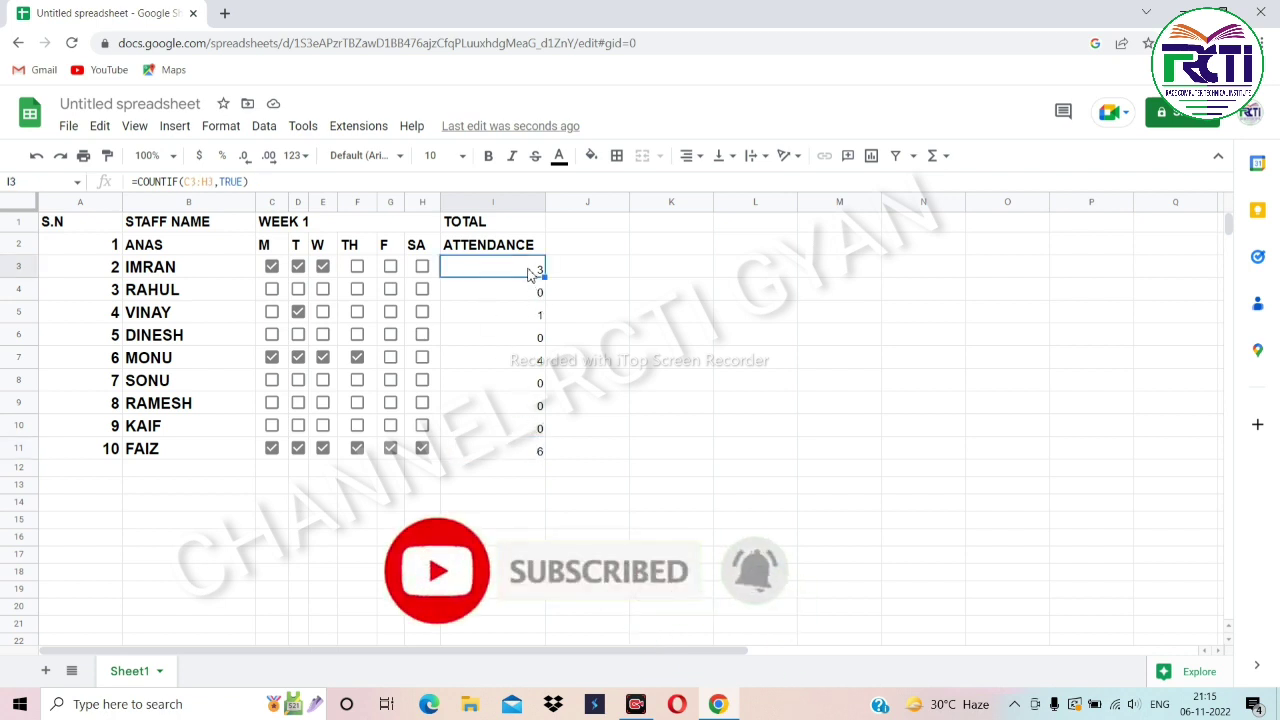